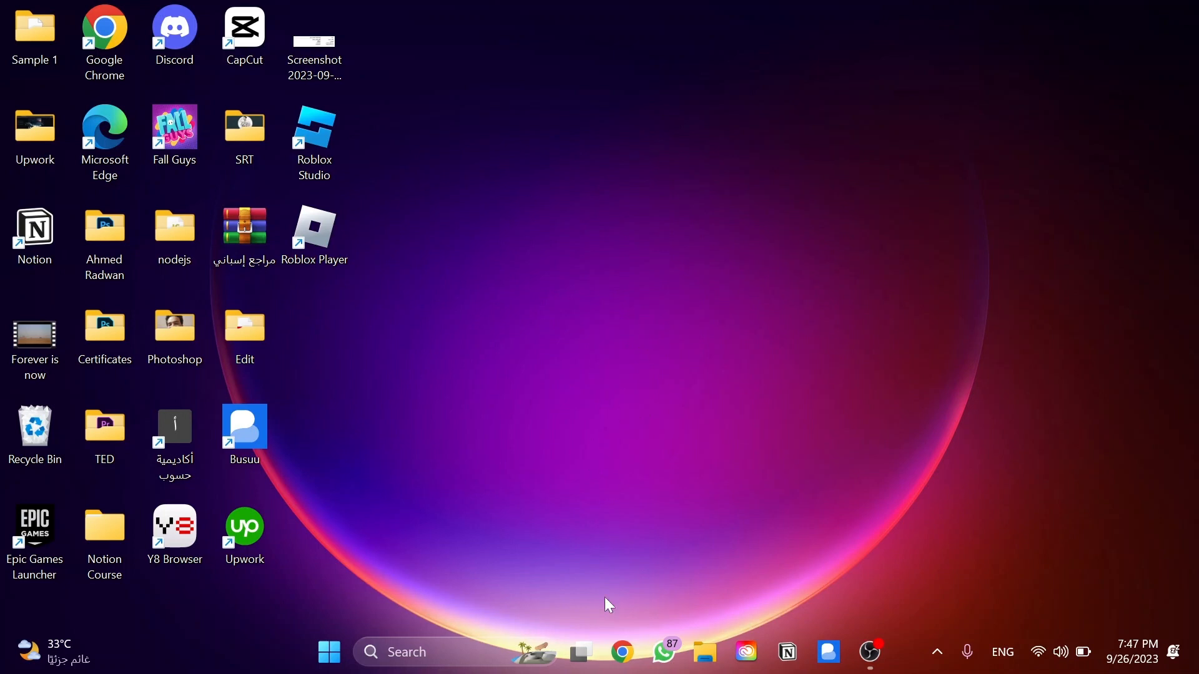
# Open Google Chrome and load the Google homepage
pyautogui.click(625, 653)
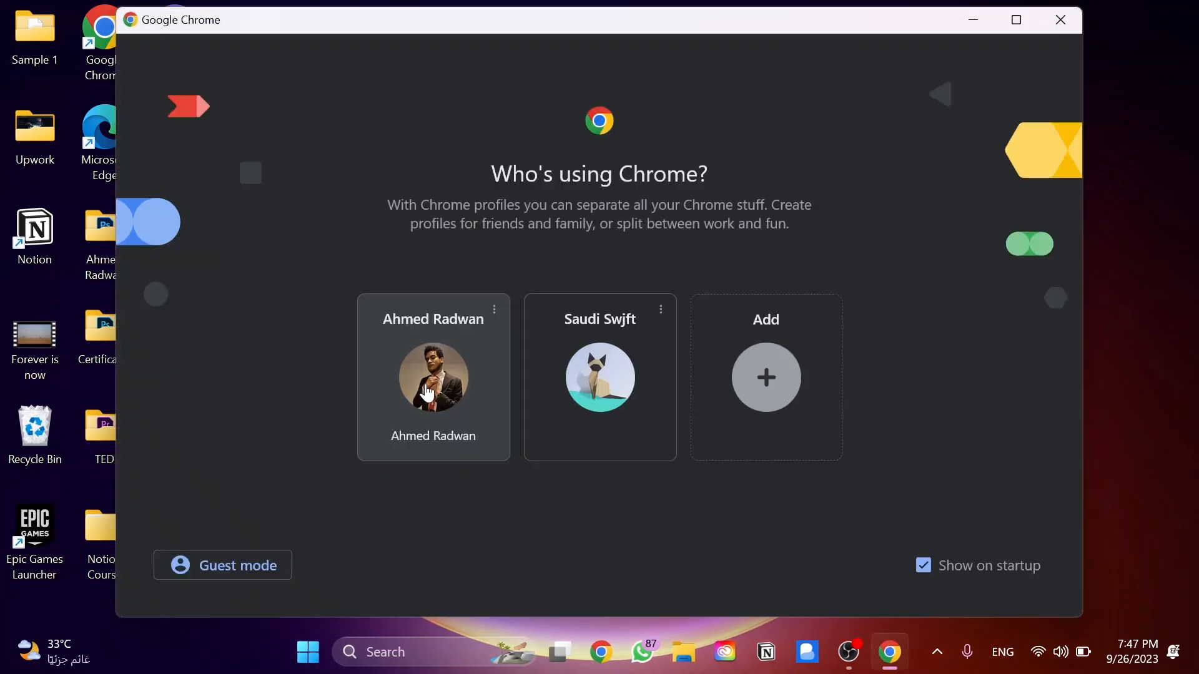
pyautogui.click(427, 393)
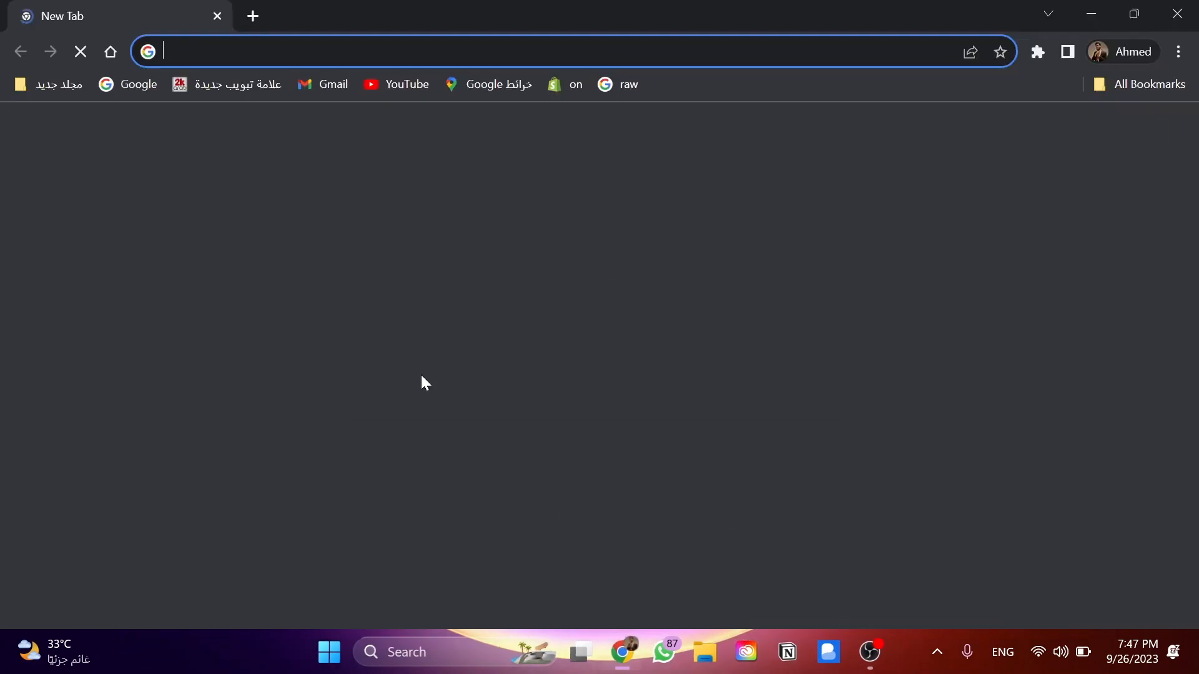
pyautogui.write('google.com.sa')
pyautogui.press('Return')
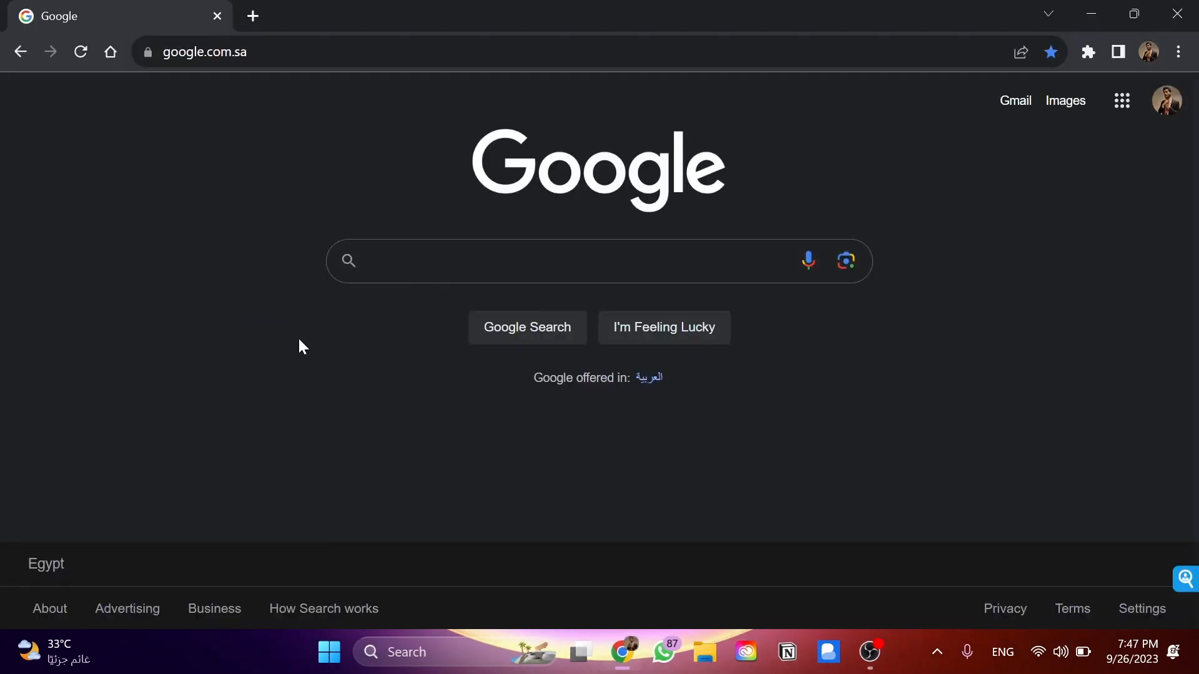
# Search Google for "wix app market" and open the Wix App Market result from Wix.com
pyautogui.write('wix')
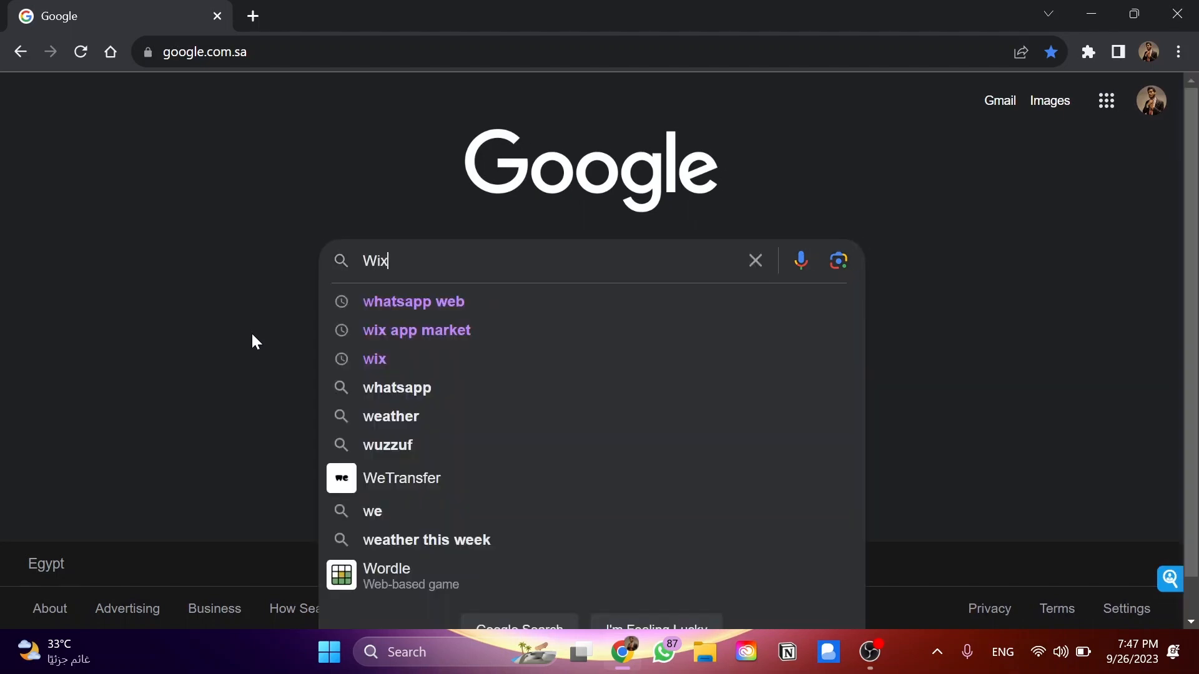
pyautogui.press('Down')
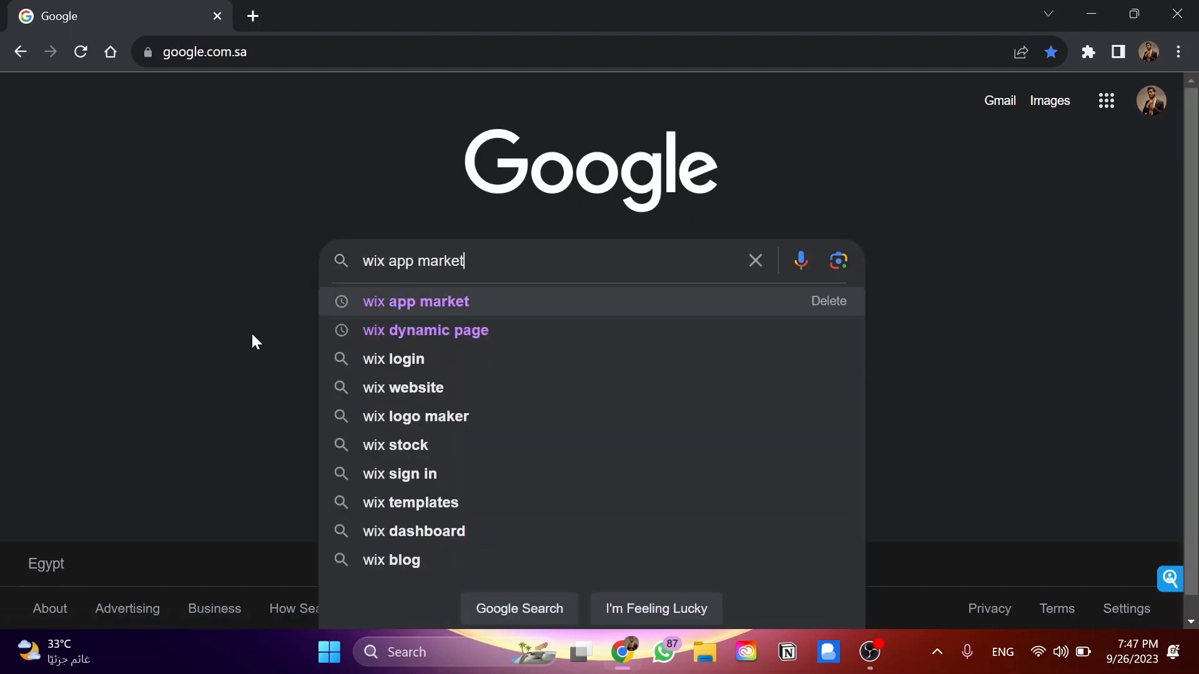
pyautogui.press('Return')
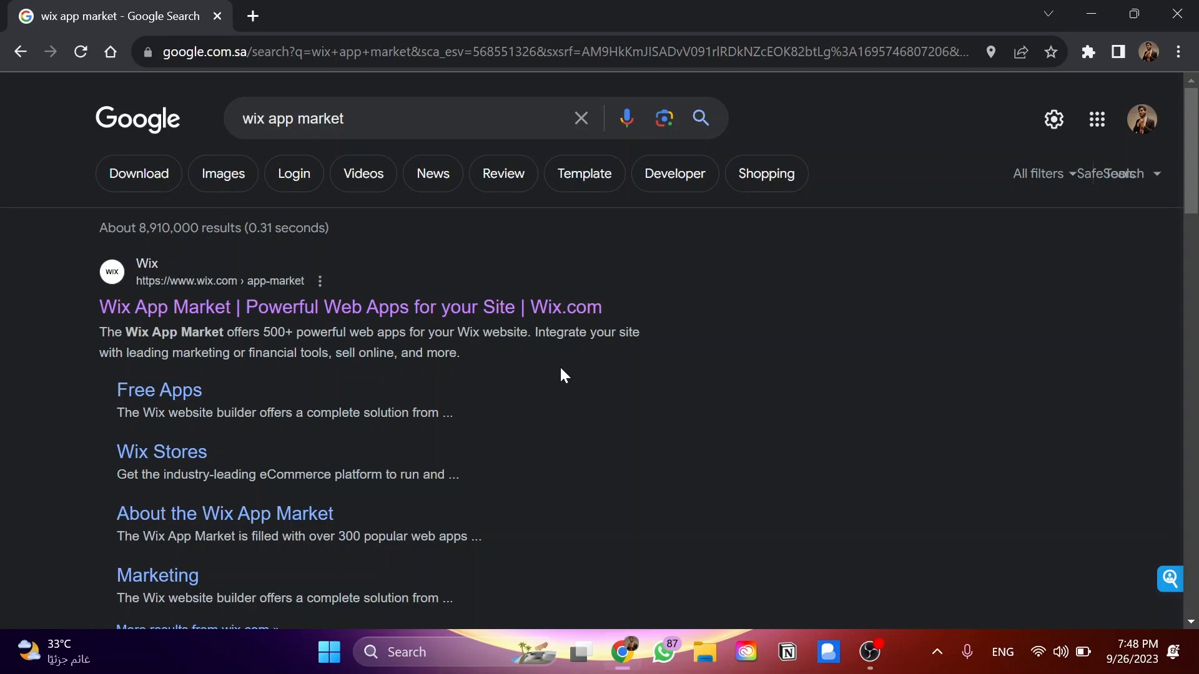
pyautogui.click(444, 309)
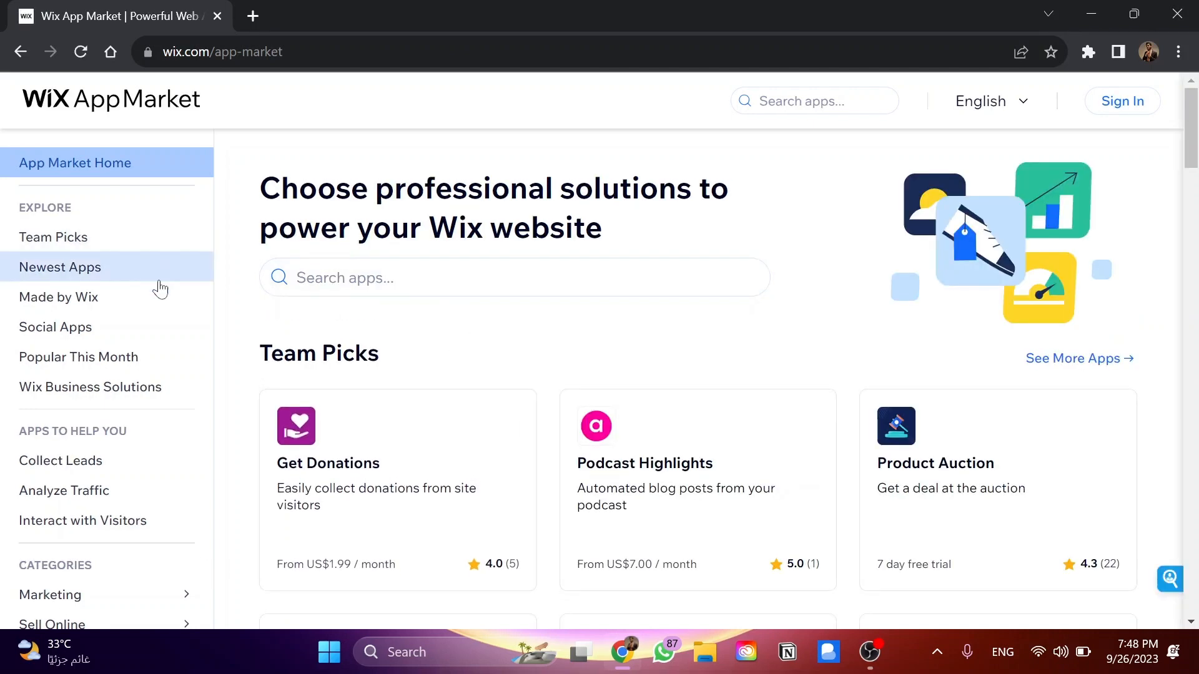
# Browse the App Market home page and search its apps for "Challenges"
pyautogui.scroll(-3, 121, 565)
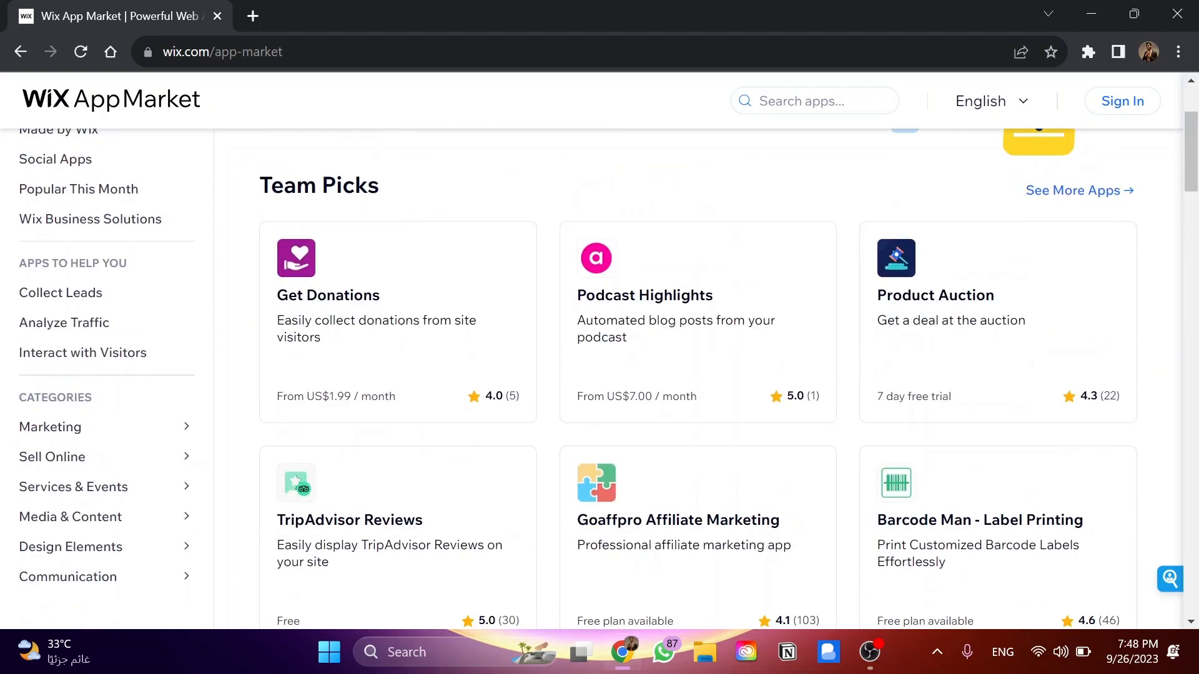
pyautogui.scroll(1, 120, 565)
pyautogui.scroll(-4, 481, 201)
pyautogui.scroll(5, 415, 236)
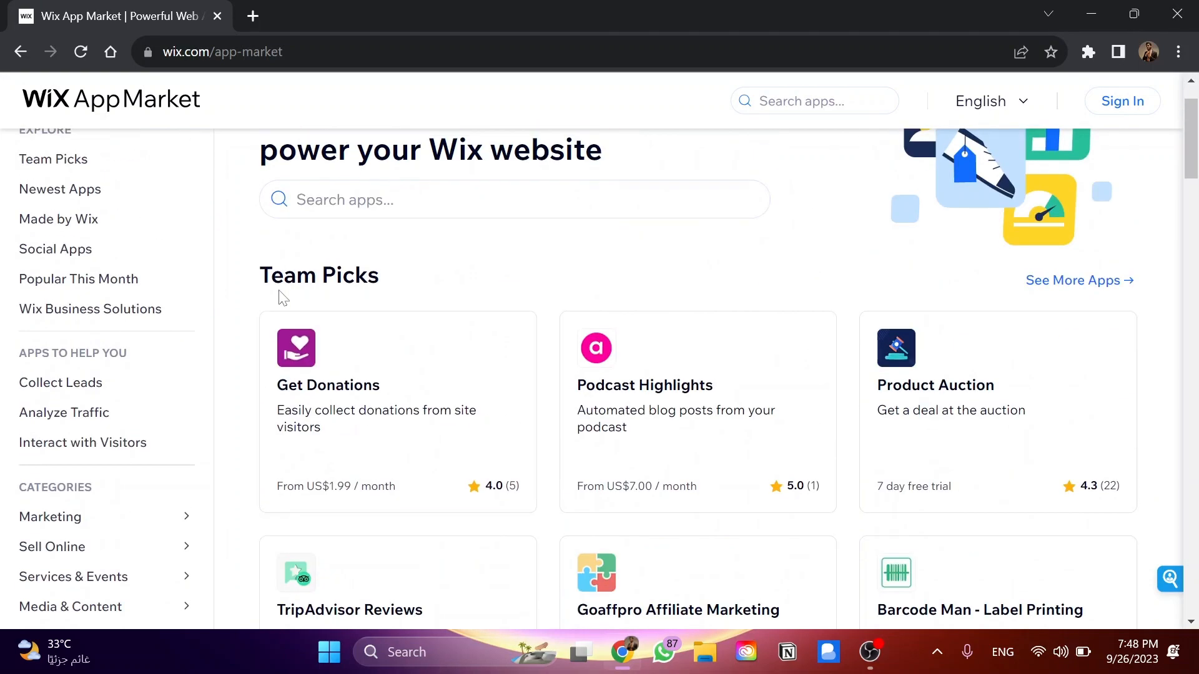
pyautogui.scroll(2, 471, 286)
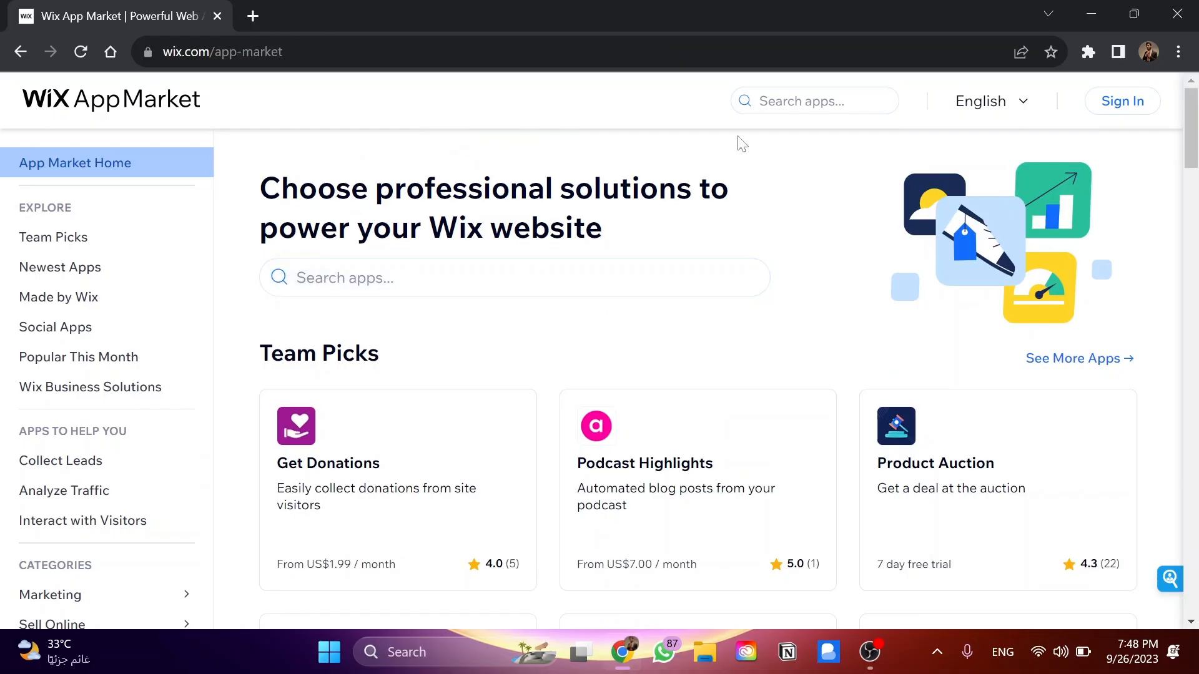
pyautogui.click(759, 101)
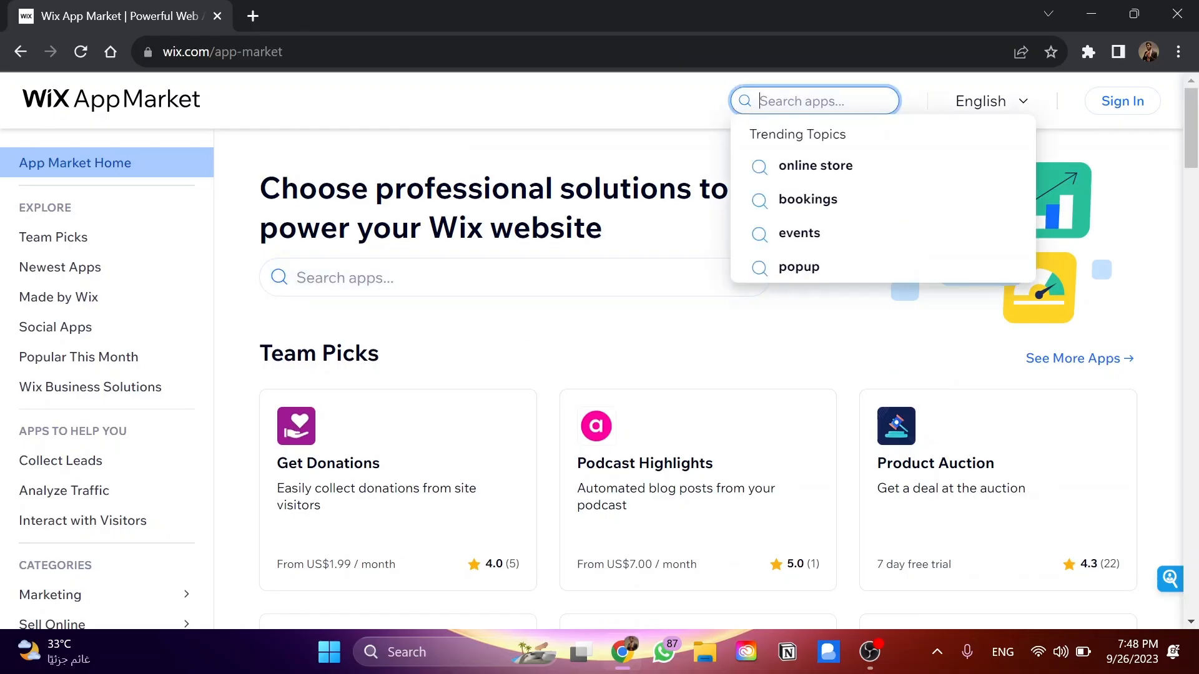
pyautogui.write('Challenges')
pyautogui.press('Return')
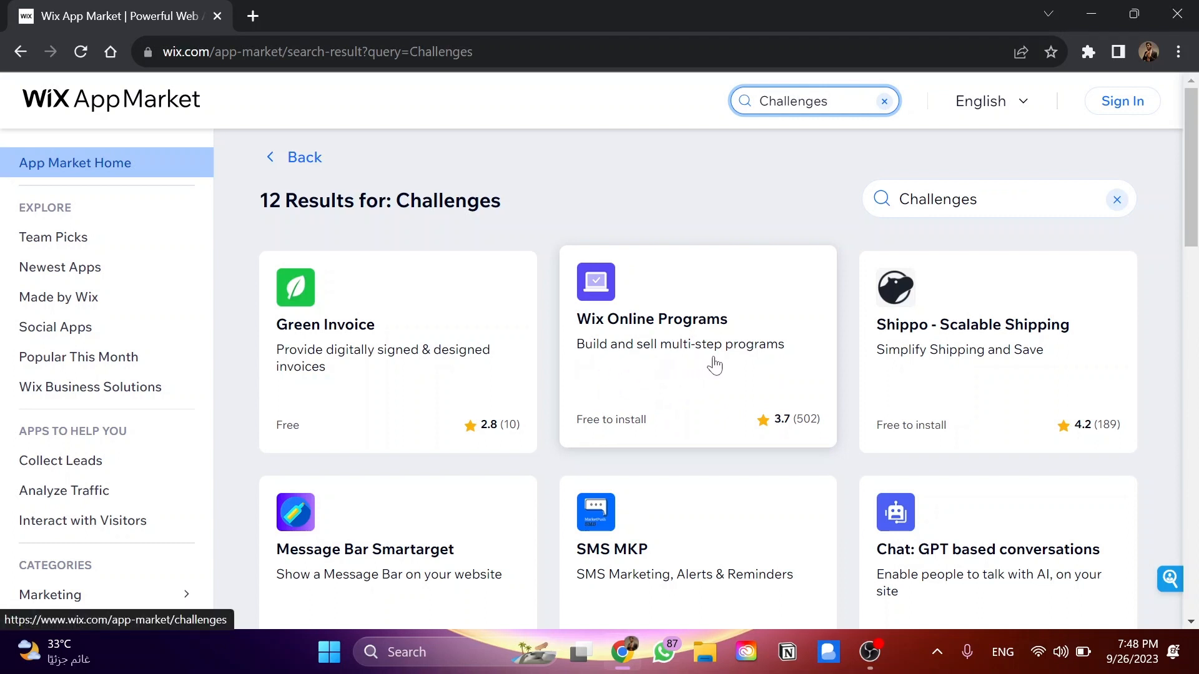
# Add the Wix Online Programs app to the site and start its program setup
pyautogui.click(735, 365)
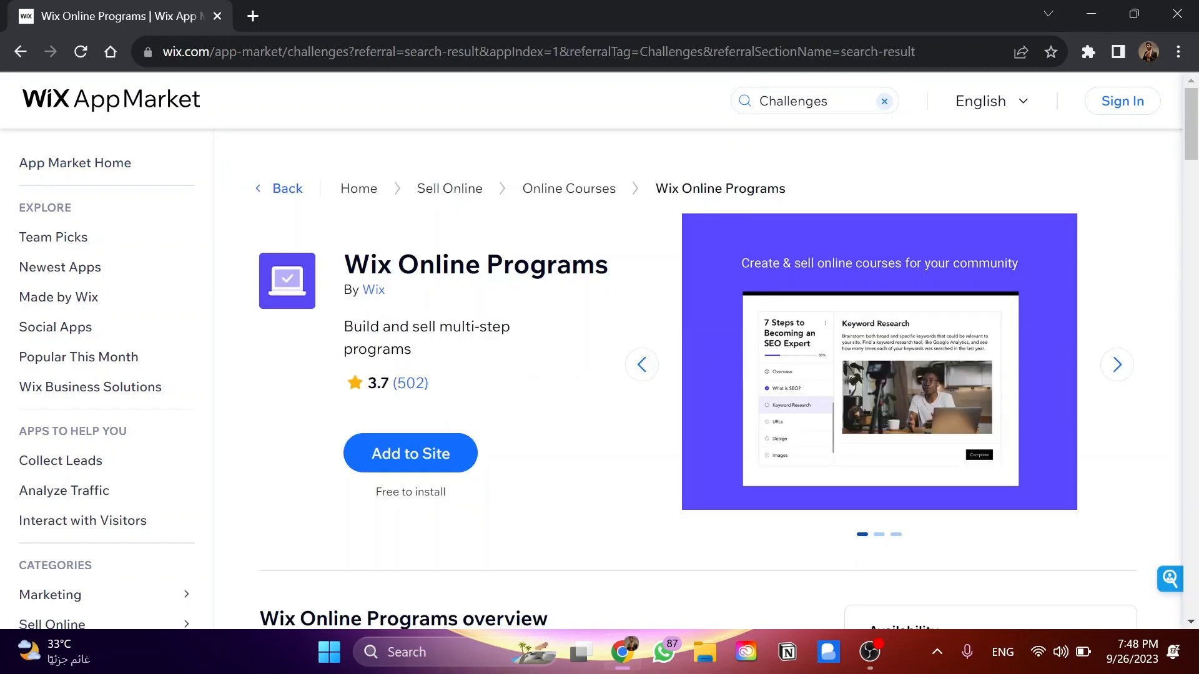
pyautogui.click(440, 453)
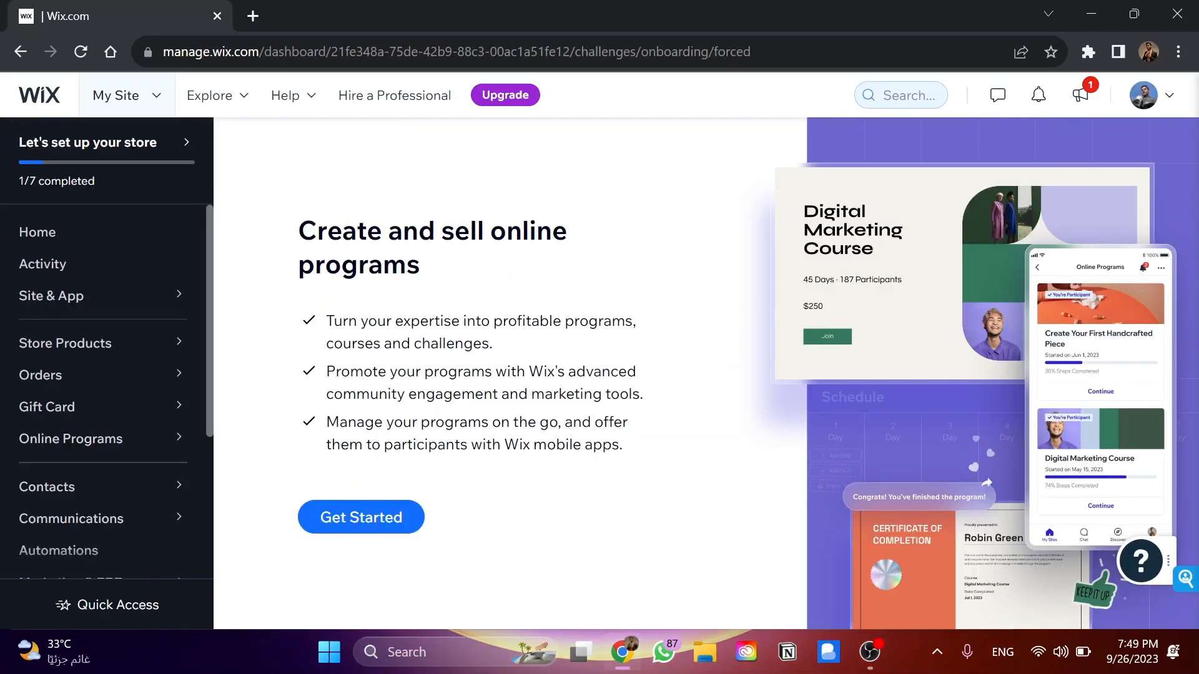
pyautogui.click(386, 517)
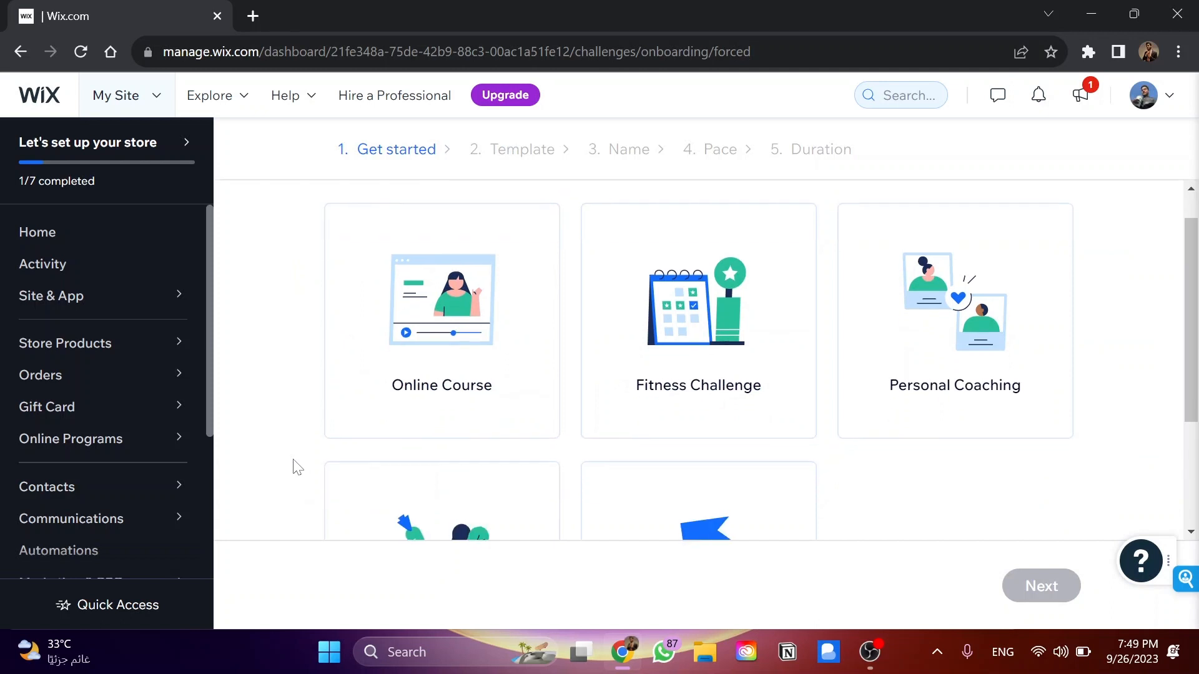
# Review the available program types, choose Online Course, and continue to the template stage
pyautogui.scroll(-1, 299, 350)
pyautogui.scroll(-1, 299, 353)
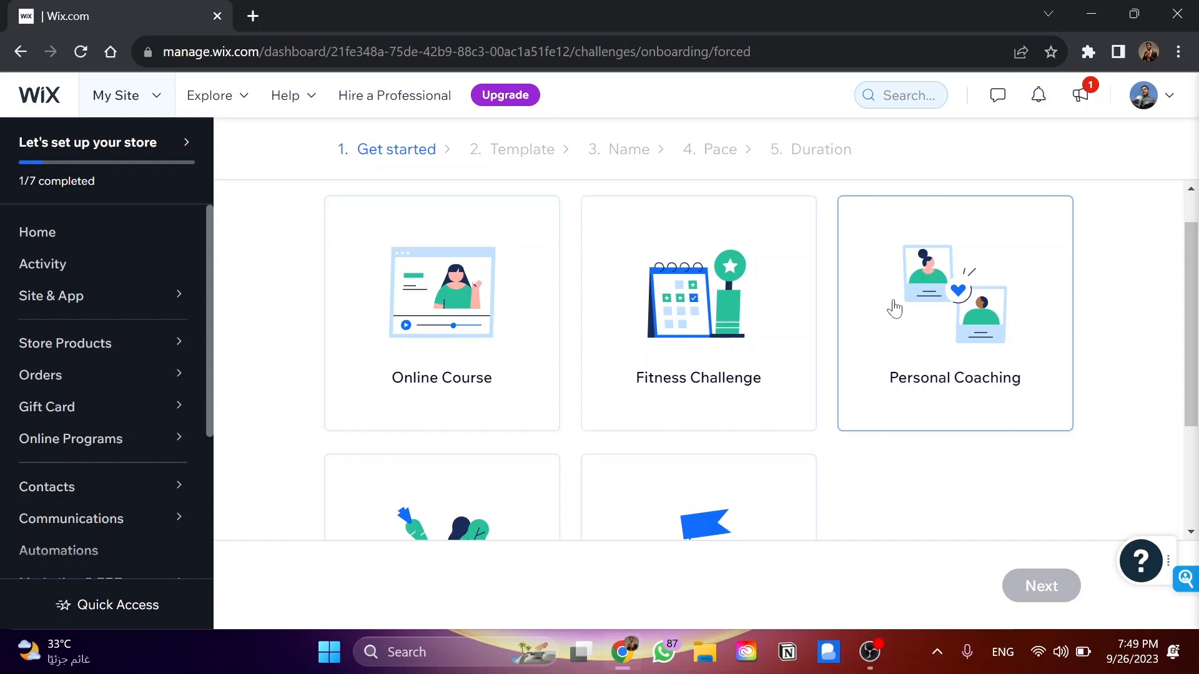
pyautogui.scroll(-3, 896, 308)
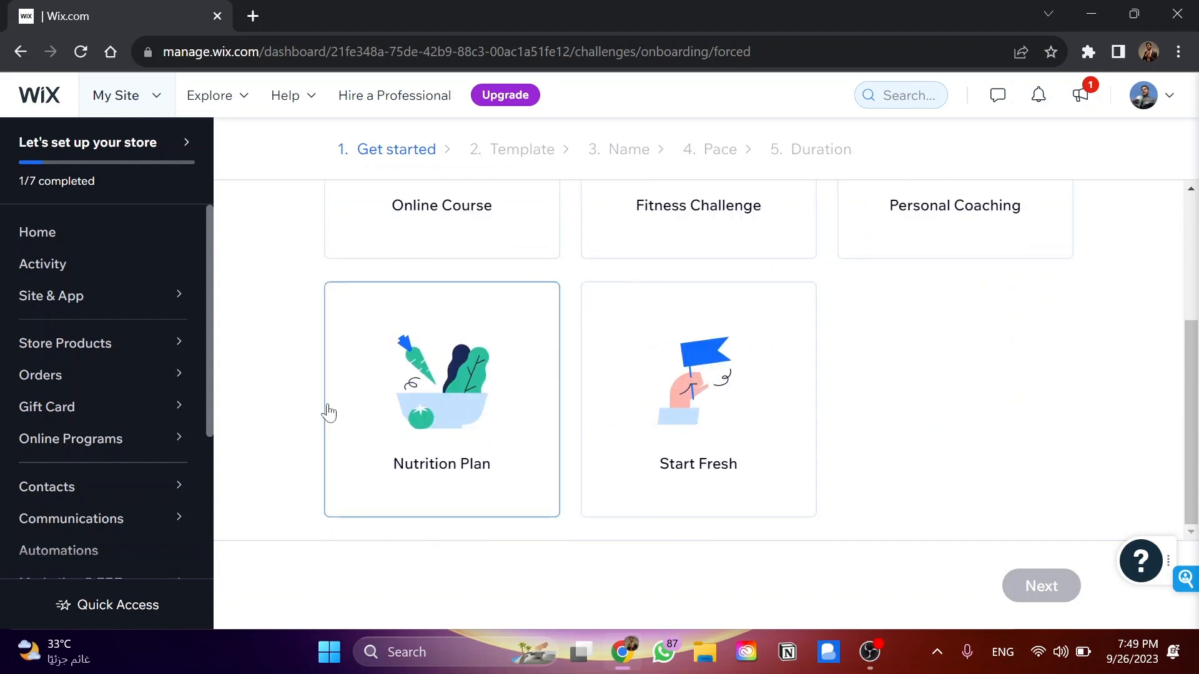
pyautogui.scroll(3, 324, 410)
pyautogui.scroll(-2, 284, 411)
pyautogui.scroll(3, 285, 411)
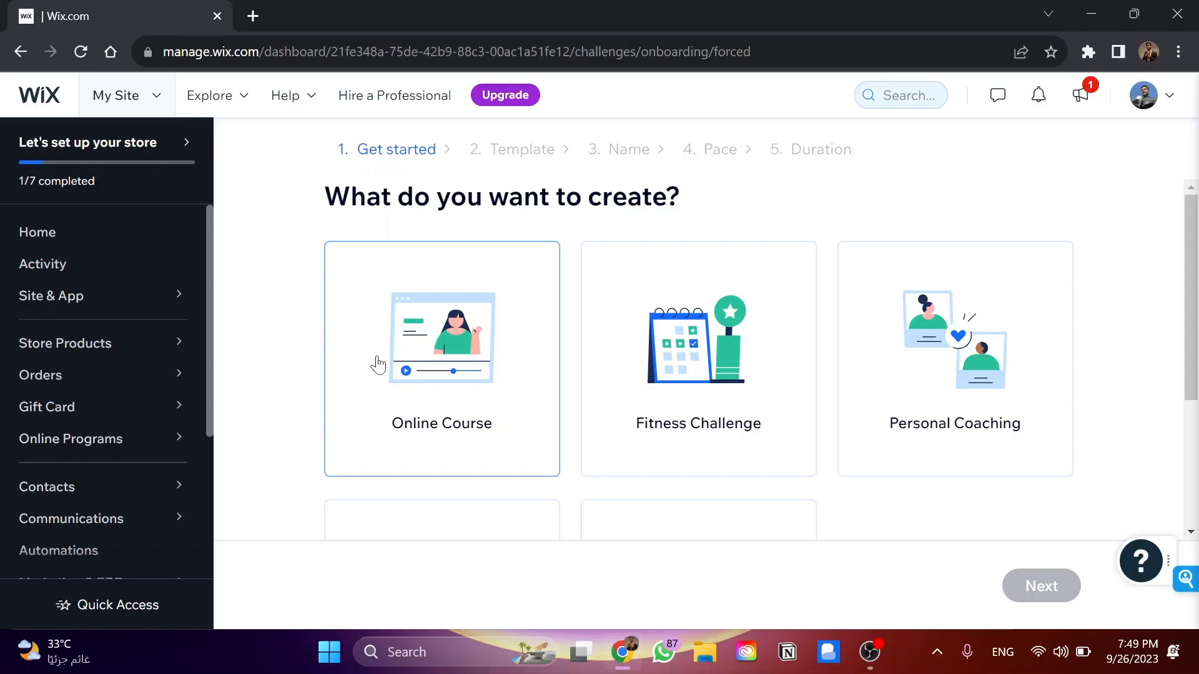
pyautogui.click(377, 365)
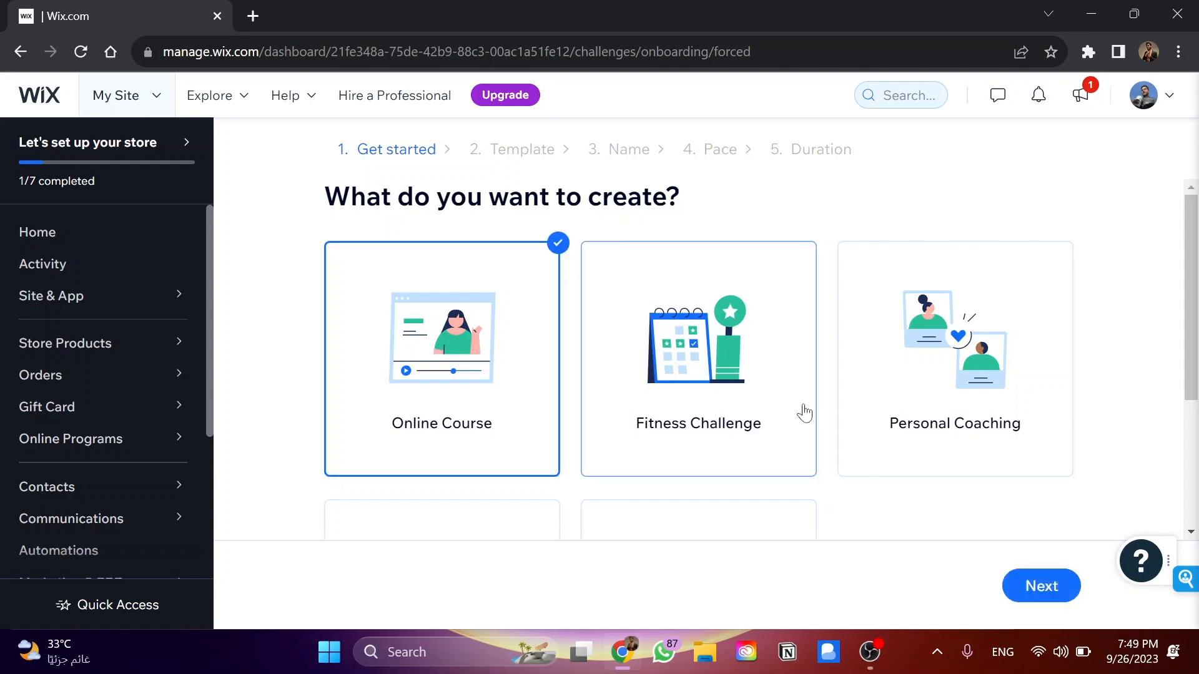
pyautogui.click(1035, 583)
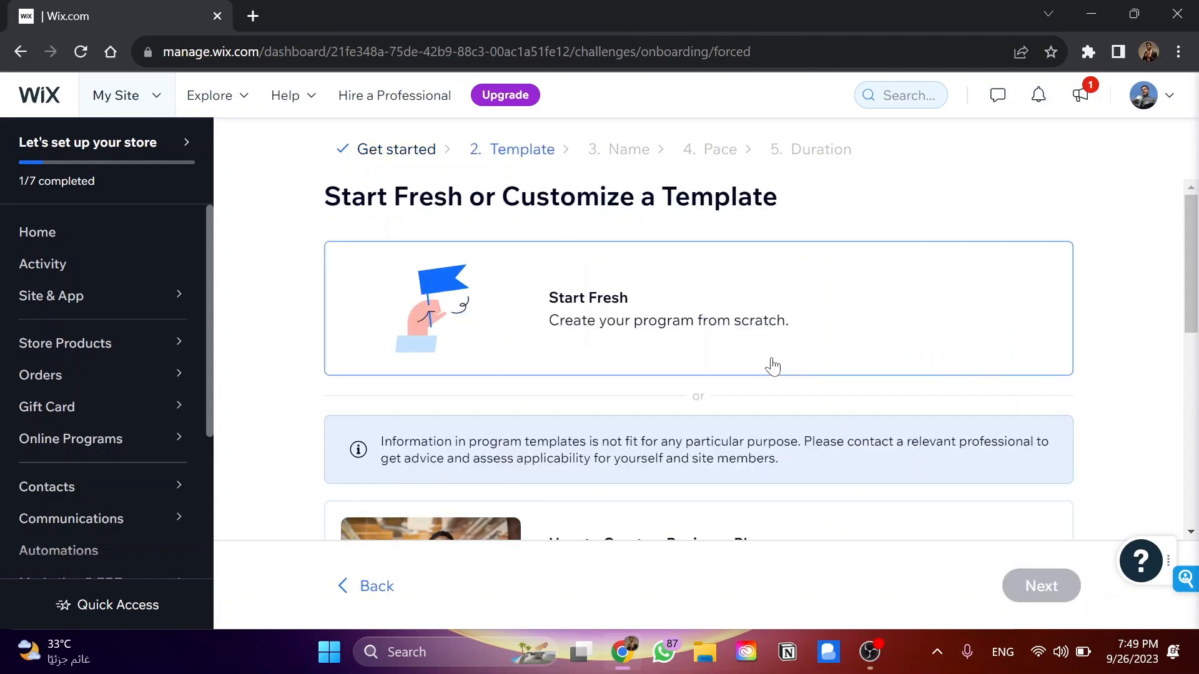
# Look through the course templates, choose Start Fresh to build the program from scratch, and continue
pyautogui.scroll(-2, 256, 407)
pyautogui.scroll(-3, 276, 409)
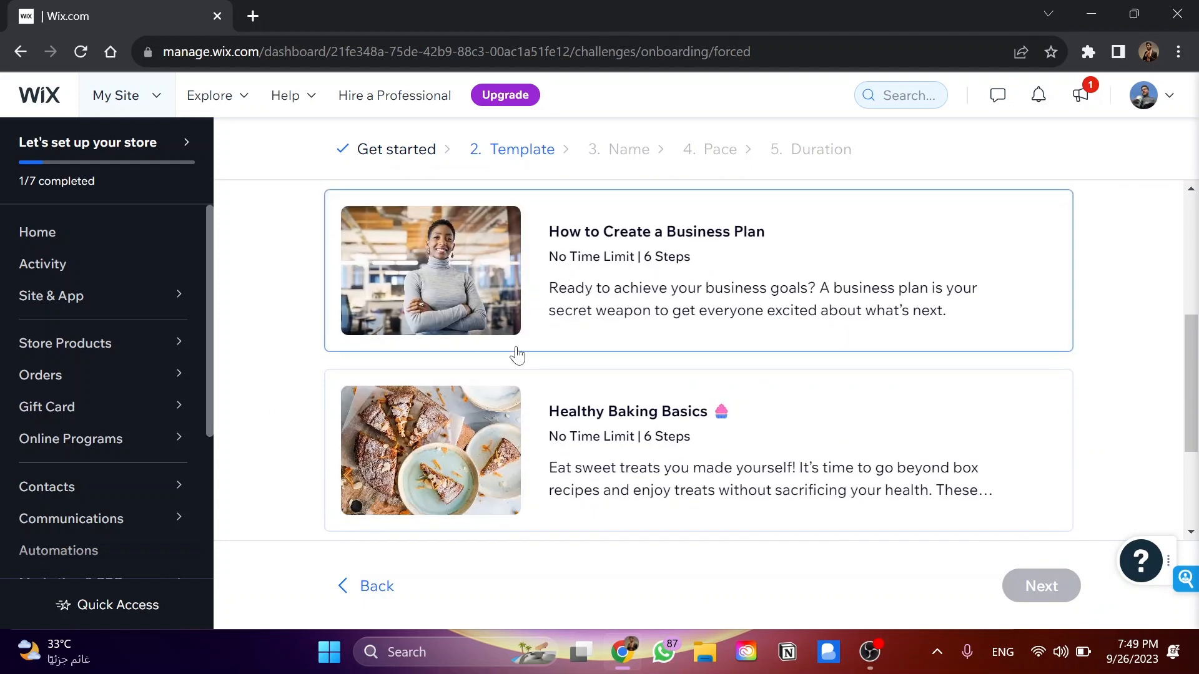
pyautogui.scroll(-1, 517, 350)
pyautogui.scroll(-2, 672, 364)
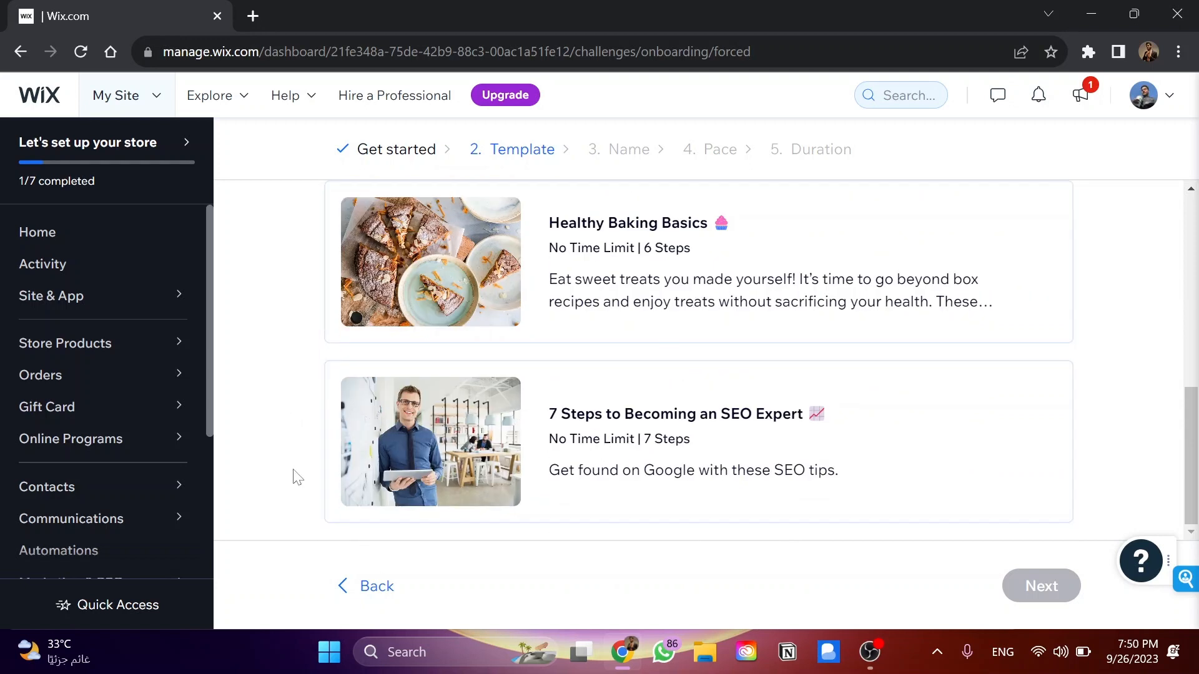
pyautogui.scroll(7, 294, 477)
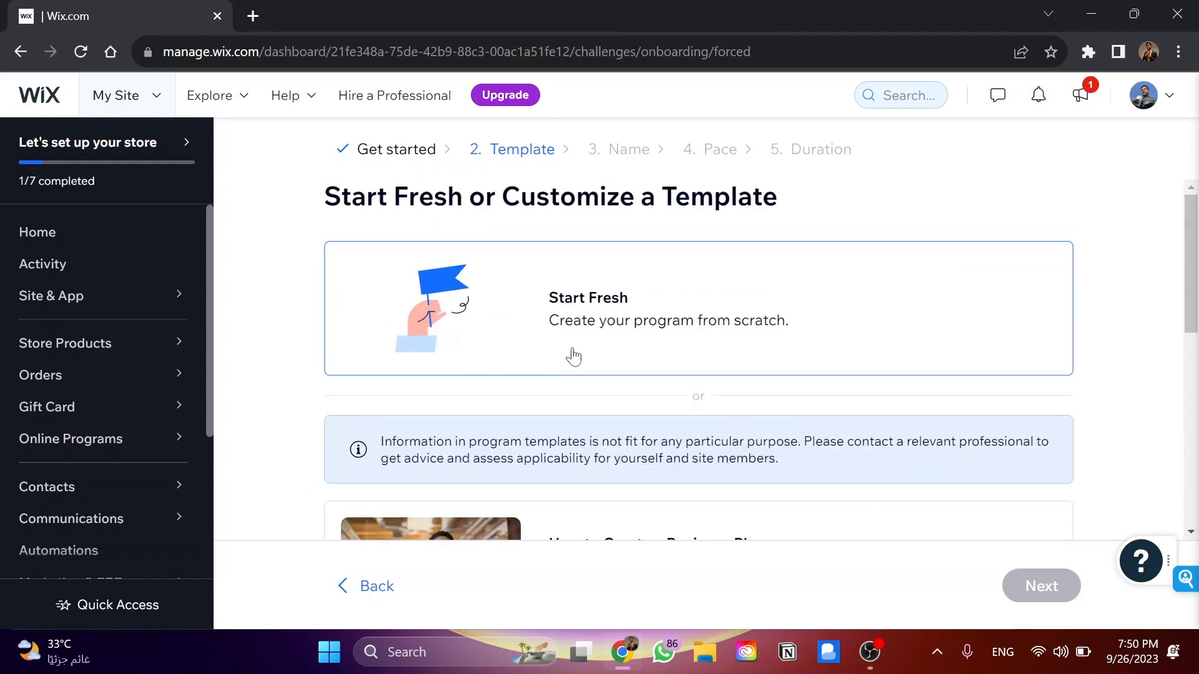
pyautogui.click(741, 340)
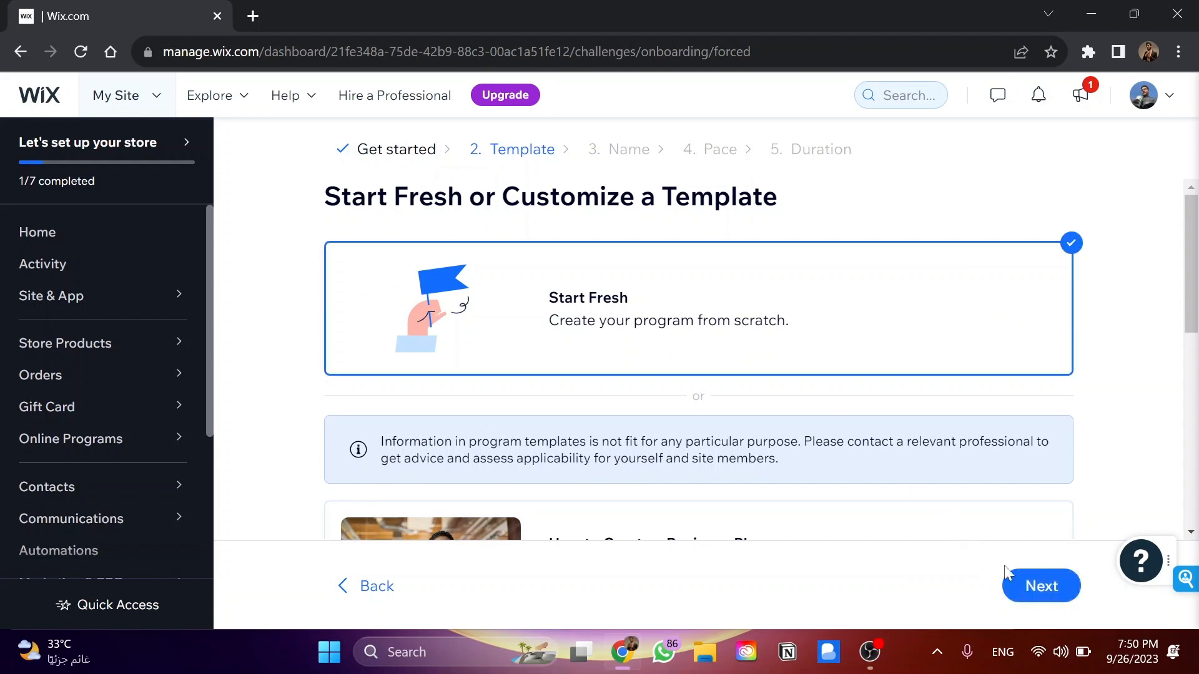
pyautogui.click(1029, 592)
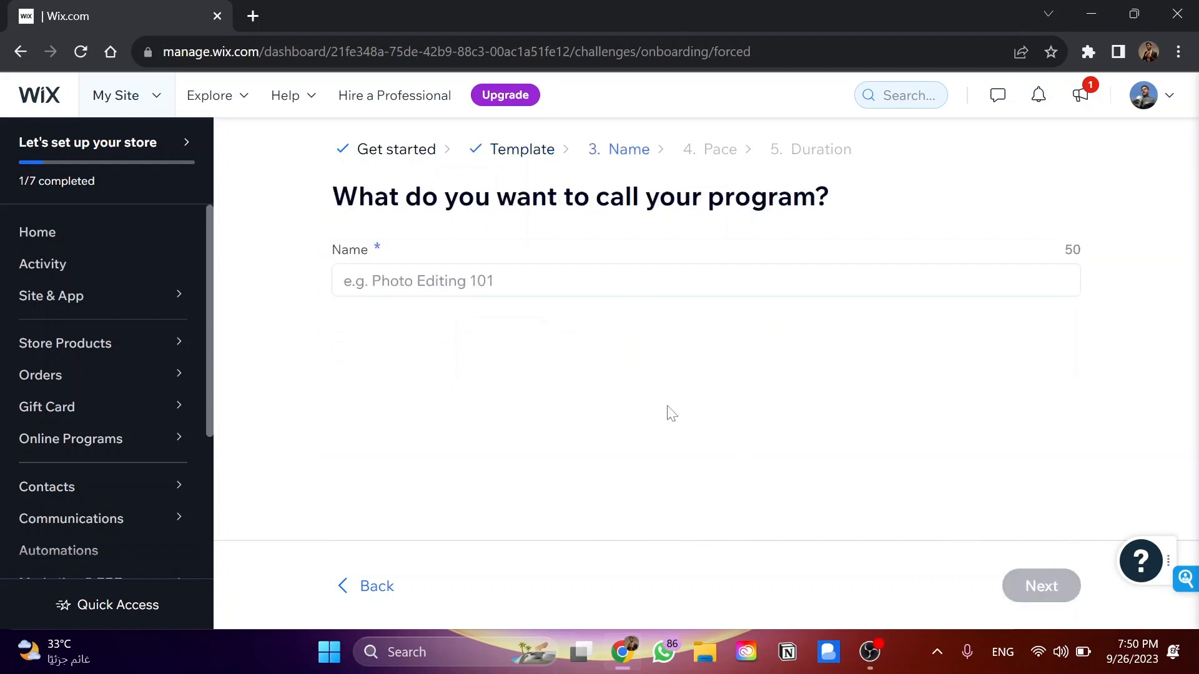
# Name the program "My course. 1010" and continue to the pace stage
pyautogui.click(509, 281)
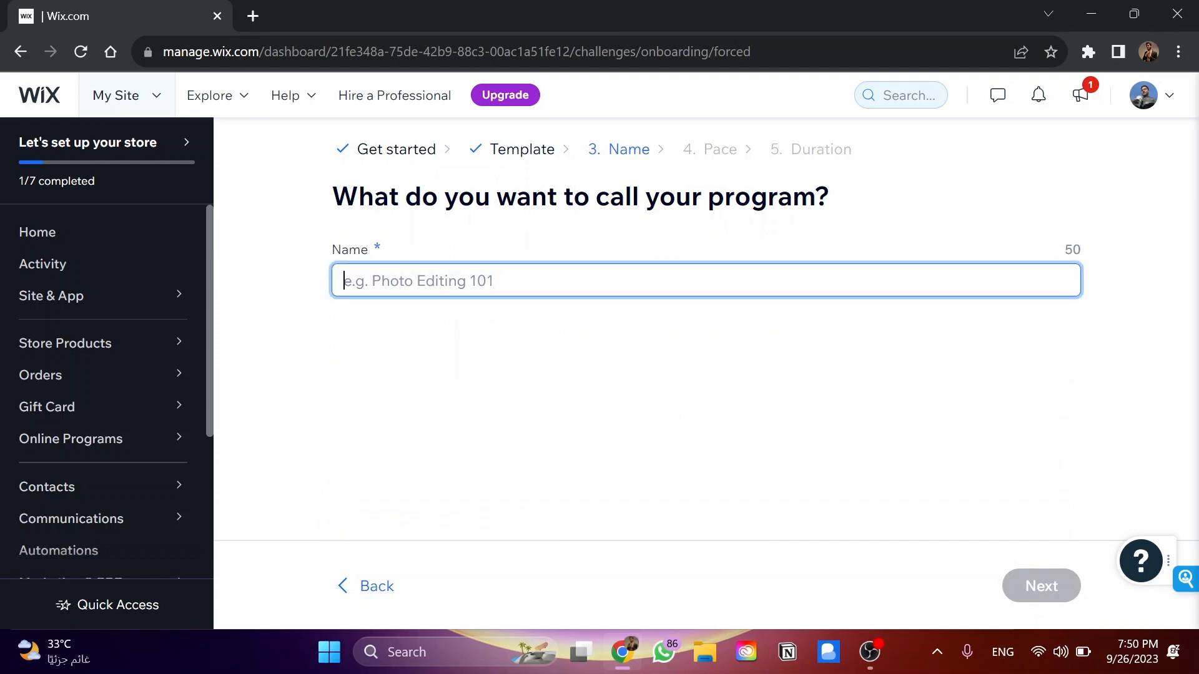
pyautogui.write('M')
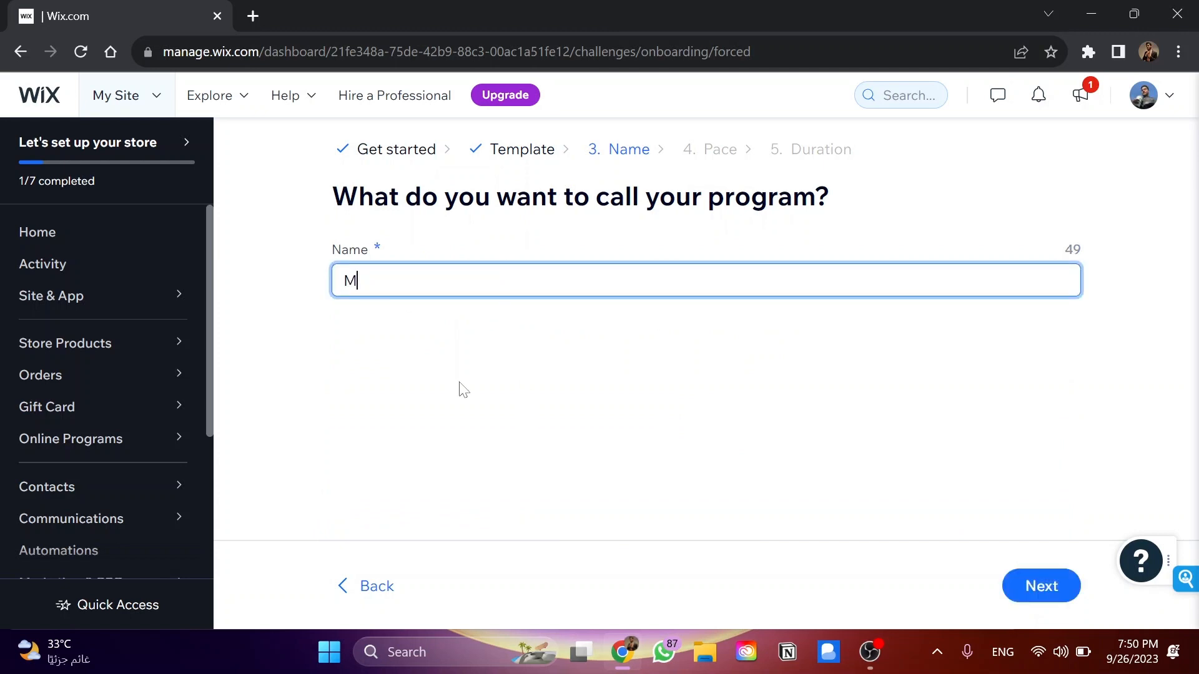
pyautogui.write('y course. 1010')
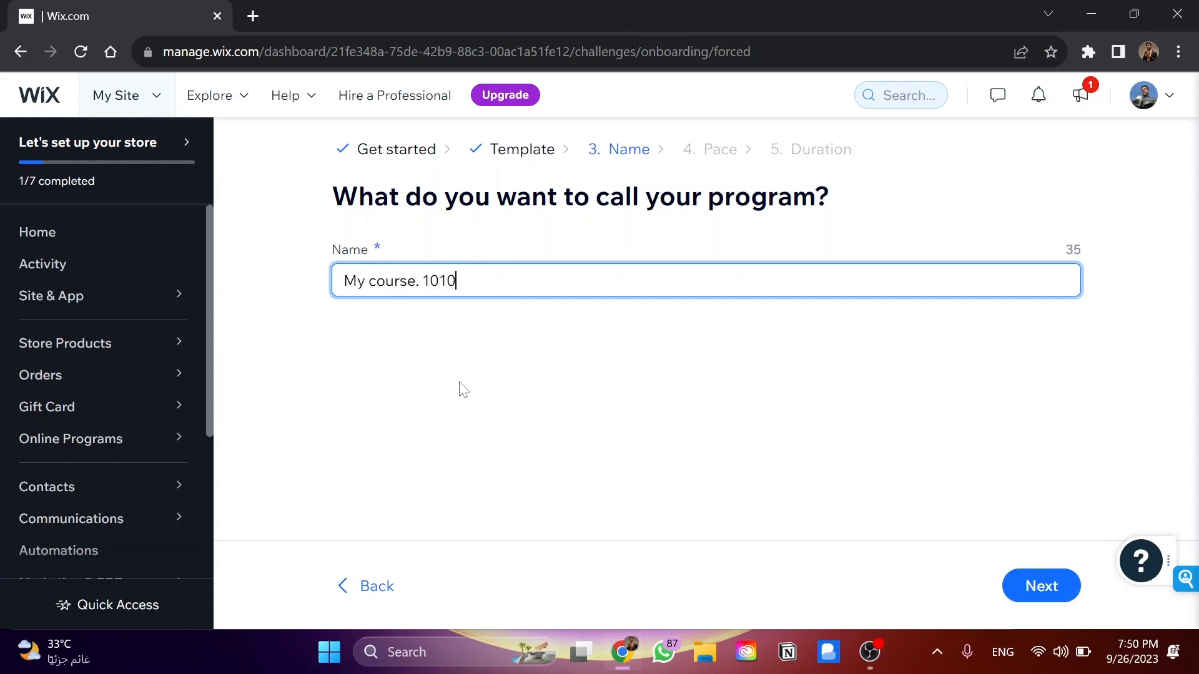
pyautogui.click(1027, 583)
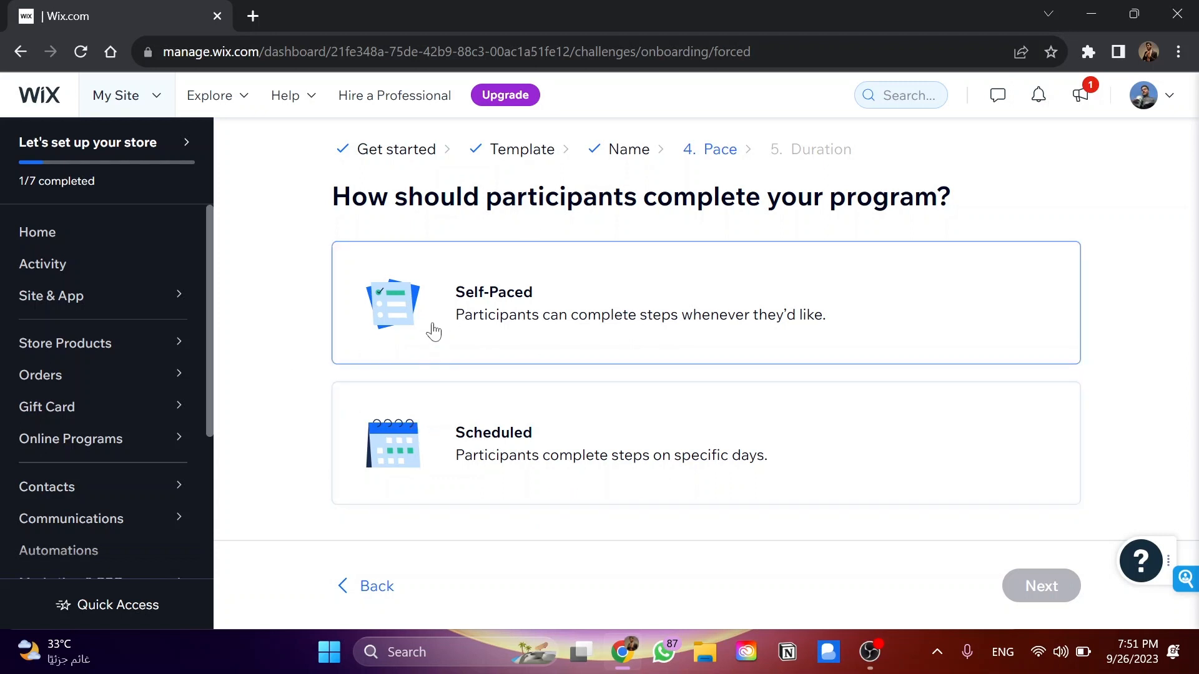
# Set the program's pace to Self-Paced and its duration to Unlimited, create it, and look over its settings and content
pyautogui.click(702, 281)
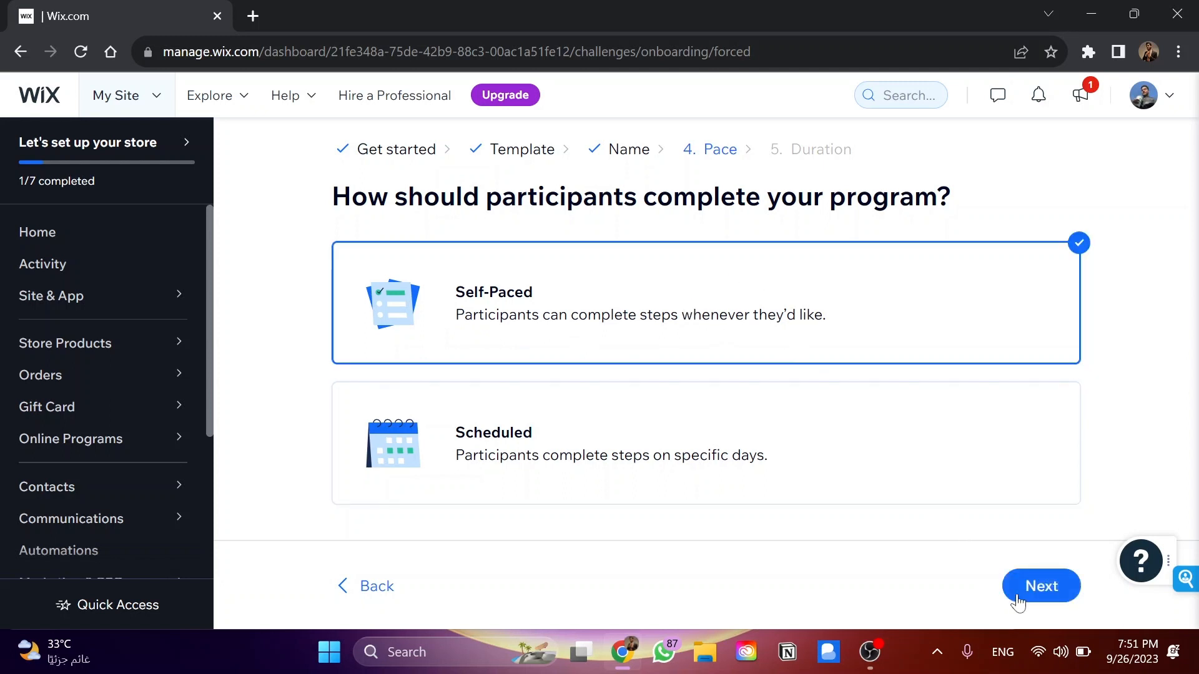
pyautogui.click(1024, 597)
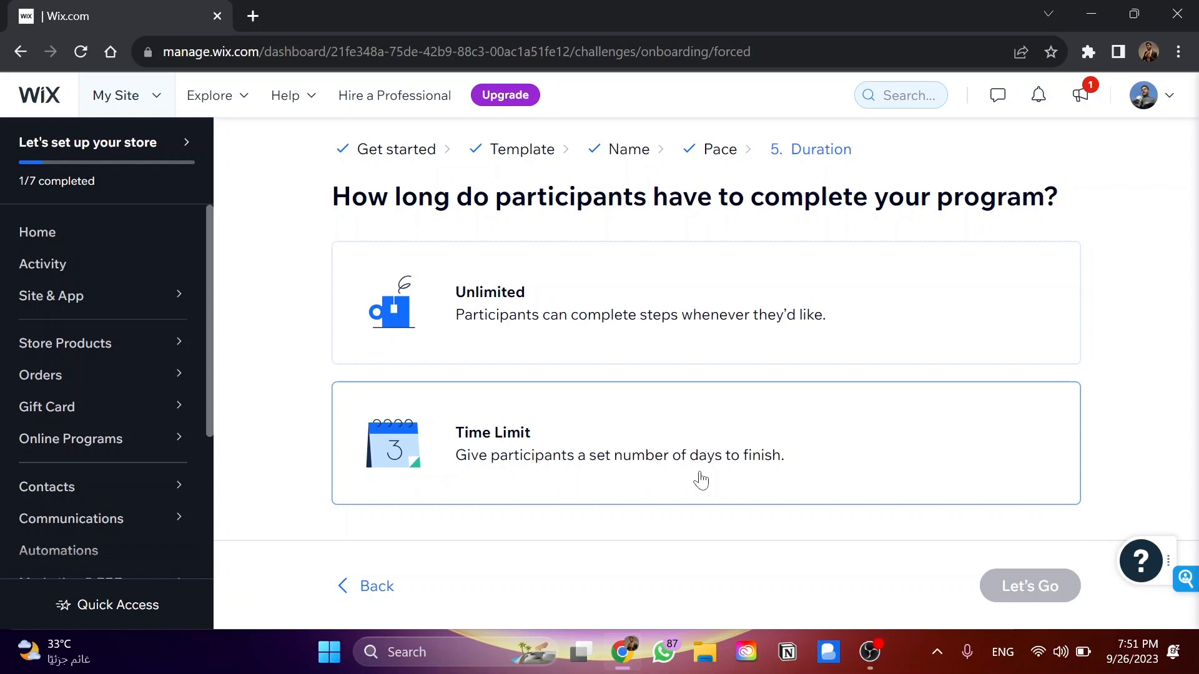
pyautogui.click(591, 348)
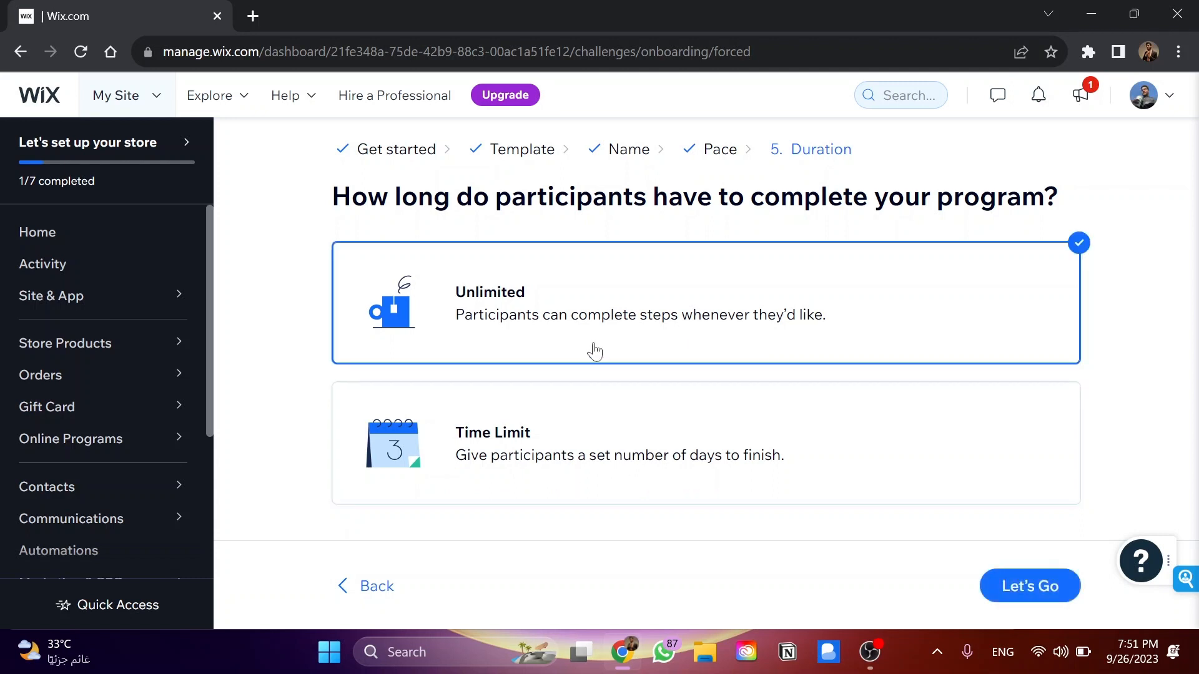
pyautogui.click(1024, 592)
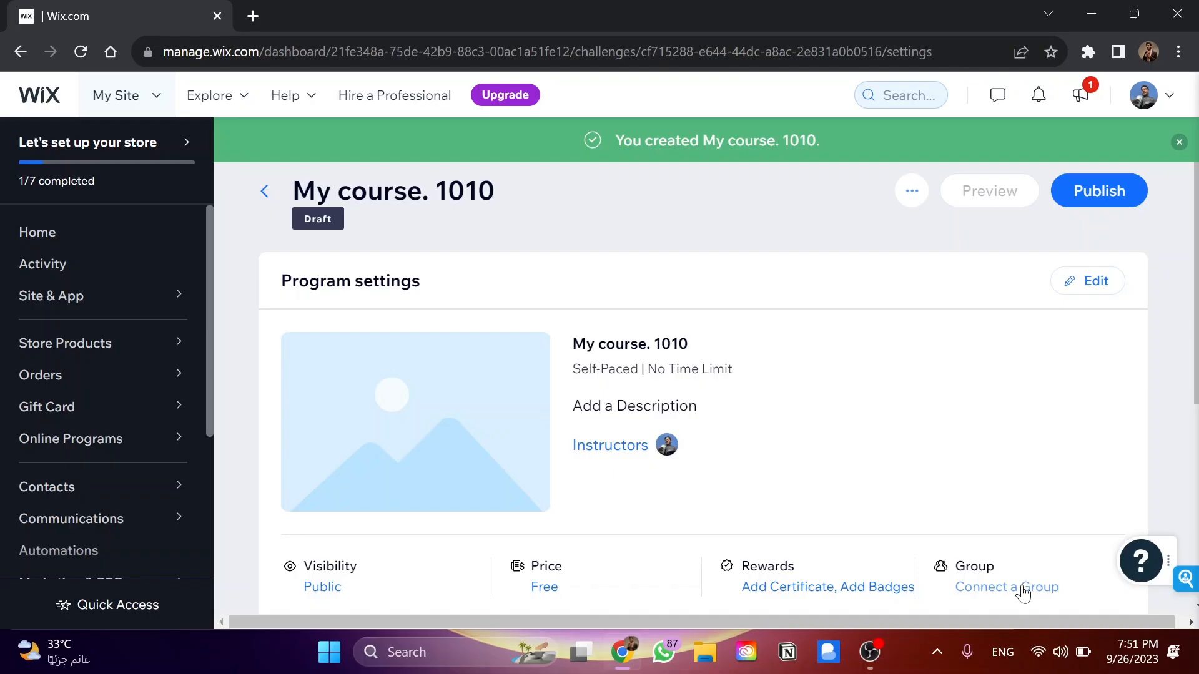
pyautogui.scroll(-5, 905, 444)
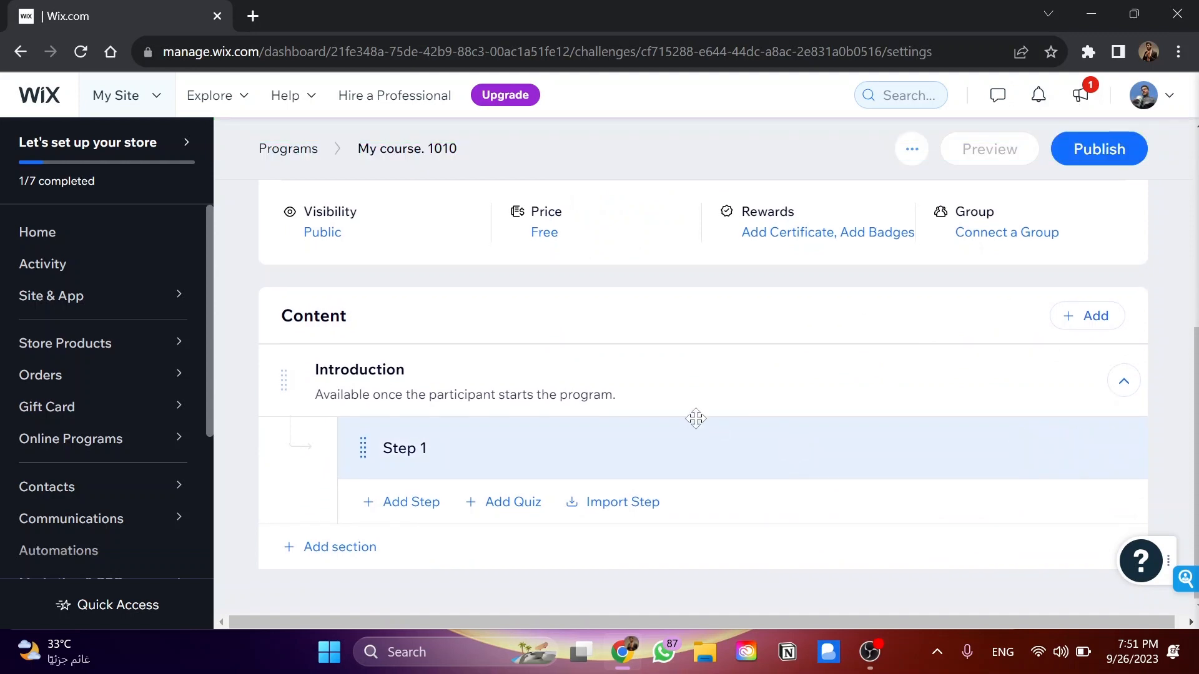
pyautogui.scroll(5, 693, 418)
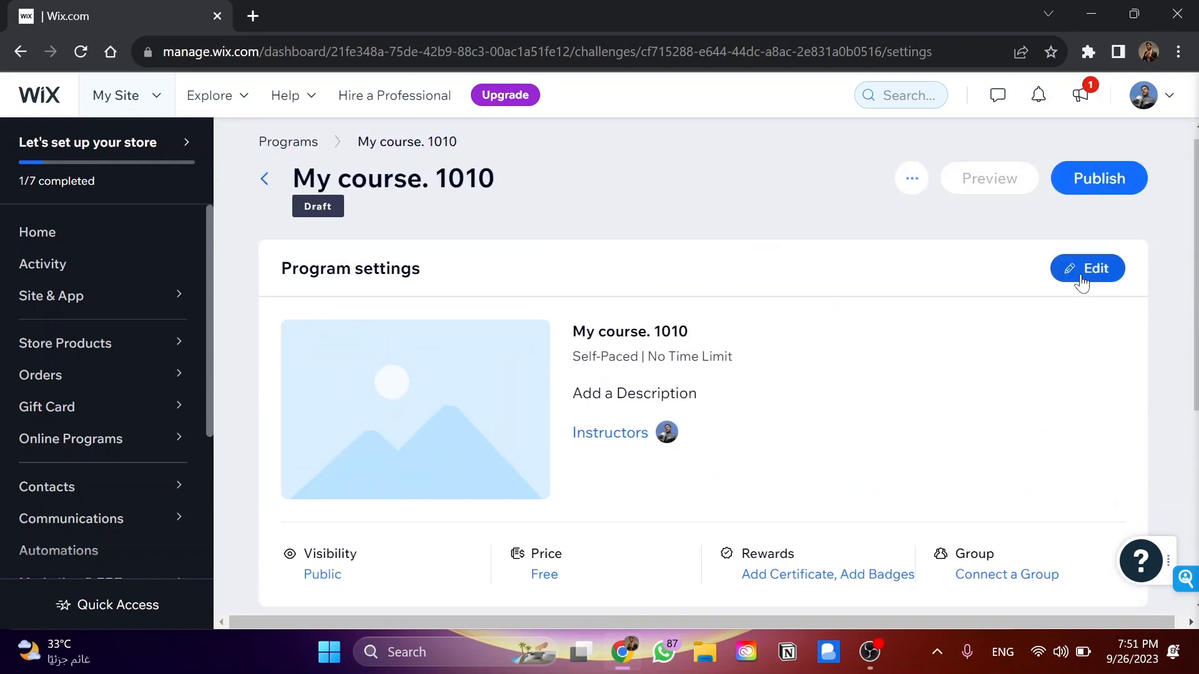
# Open the program's settings, review the name, category, description and instructor fields in Basic Info, and return to the settings list
pyautogui.click(1078, 278)
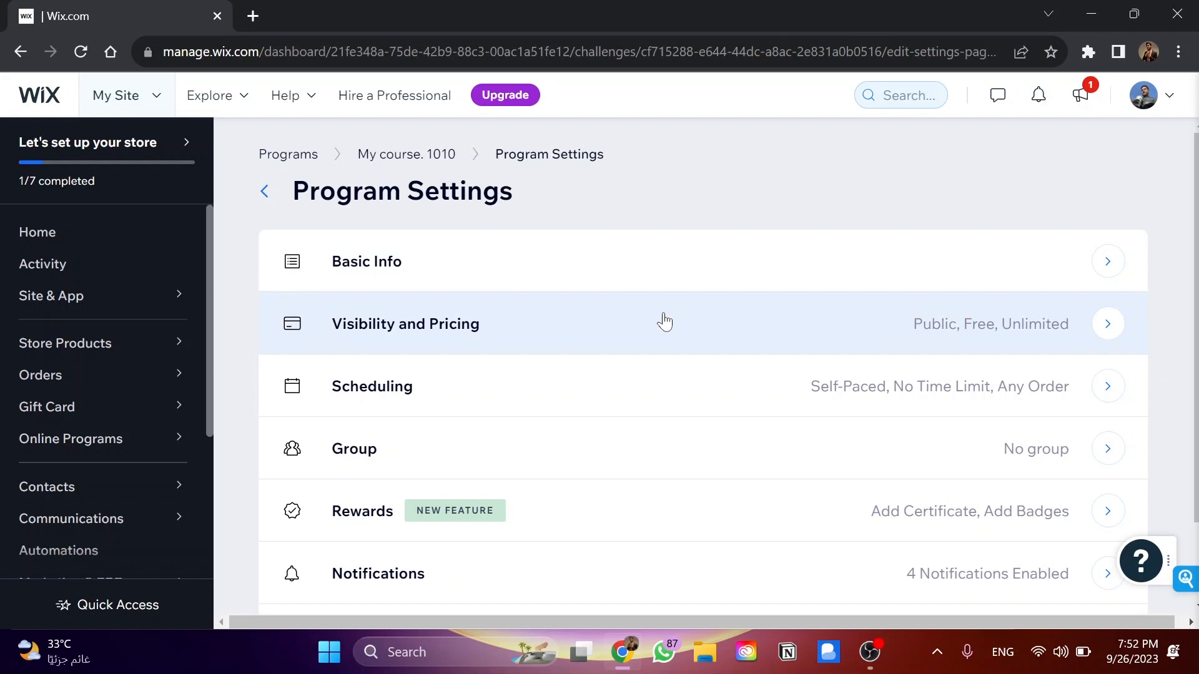
pyautogui.click(603, 268)
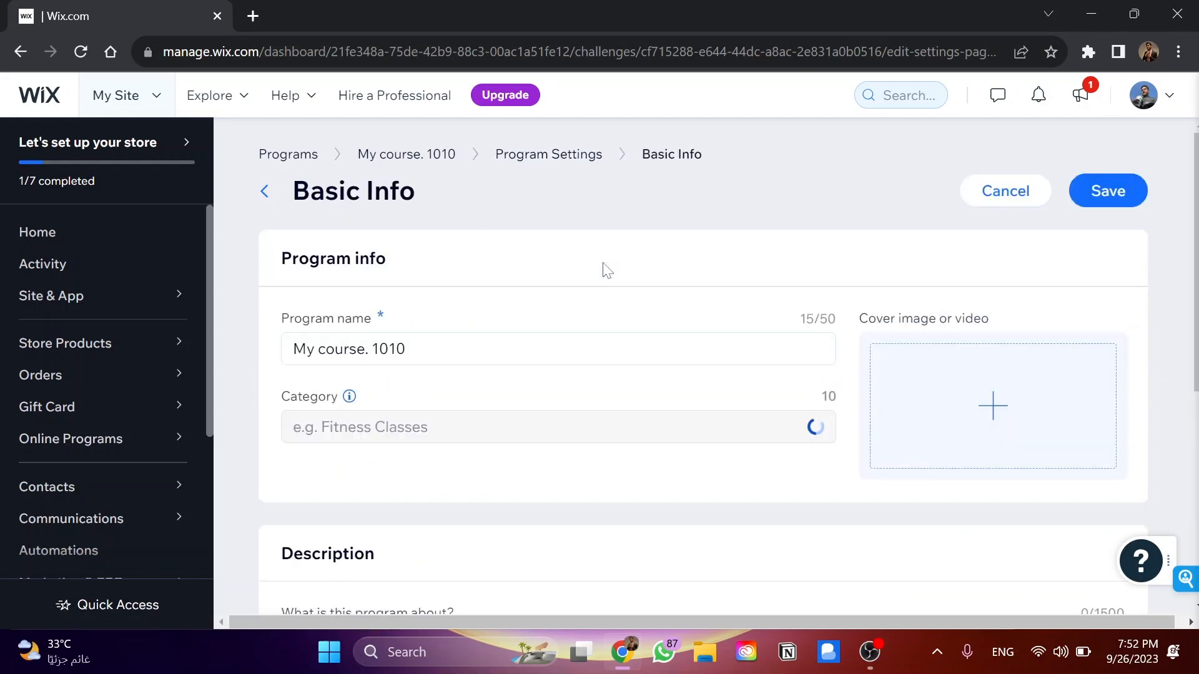
pyautogui.click(537, 349)
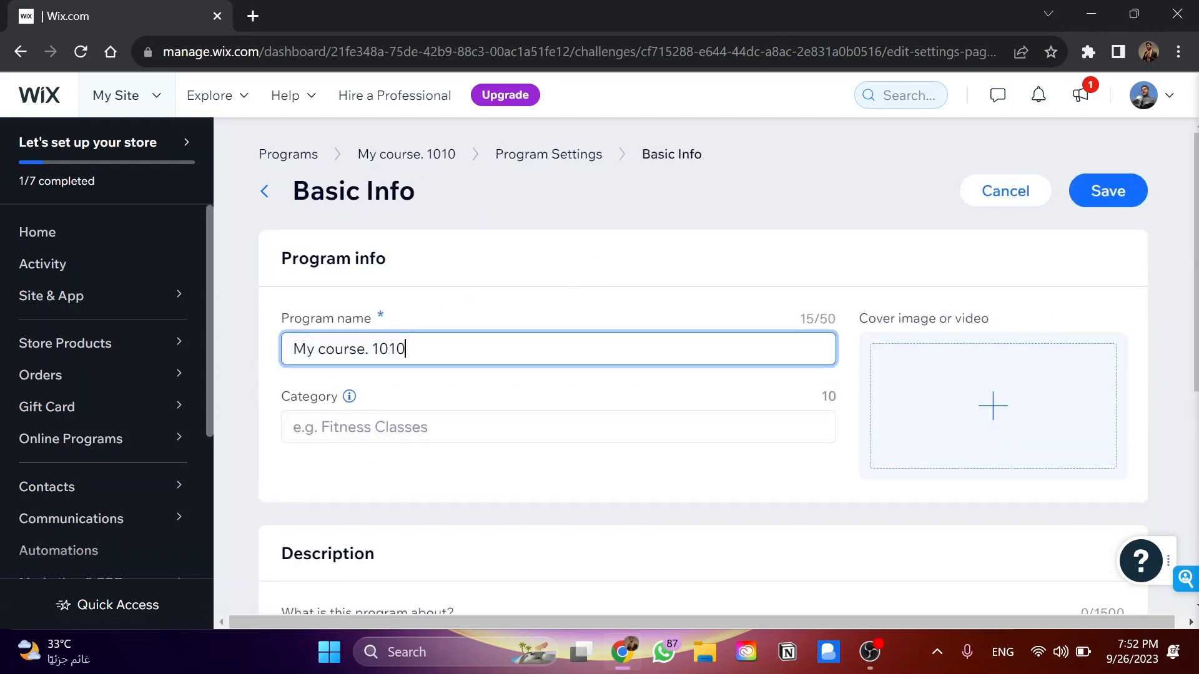
pyautogui.click(531, 427)
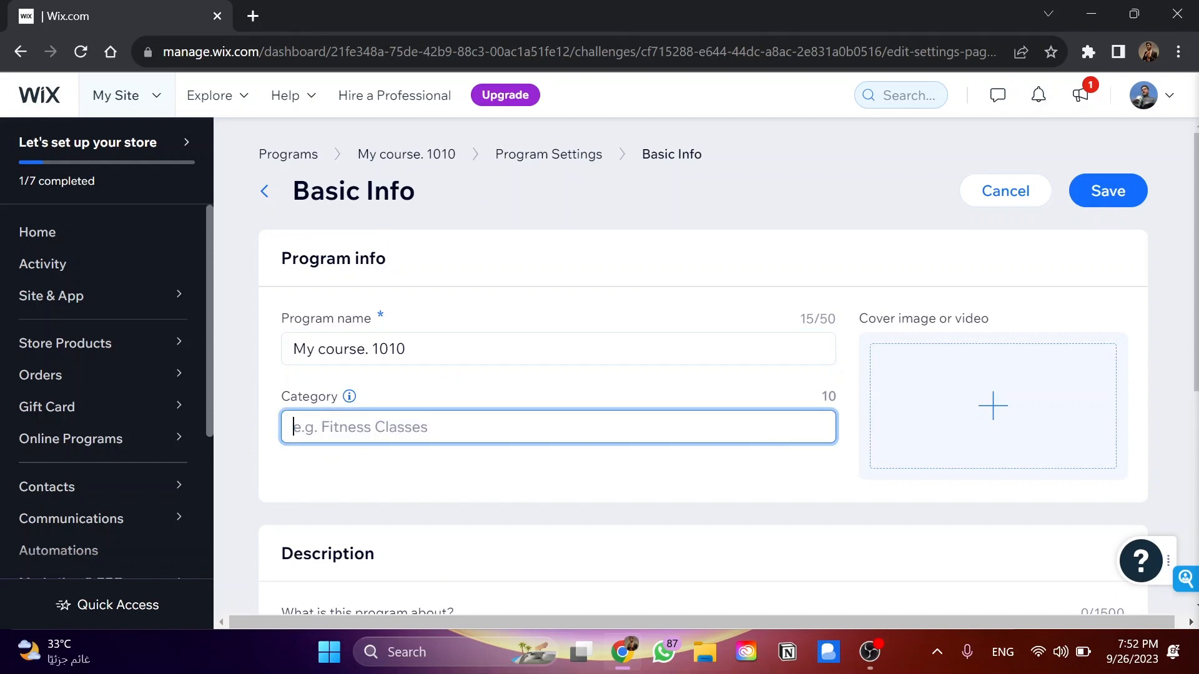
pyautogui.scroll(-3, 524, 423)
pyautogui.scroll(-1, 545, 466)
pyautogui.click(545, 465)
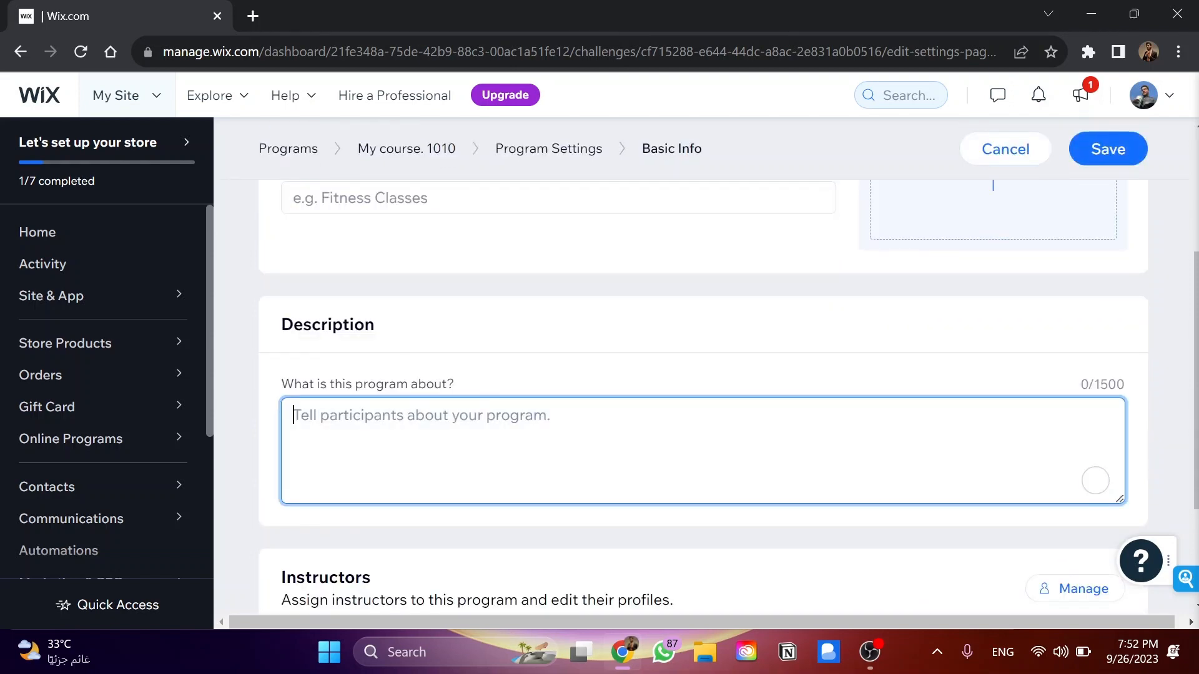
pyautogui.scroll(-3, 493, 502)
pyautogui.scroll(7, 673, 513)
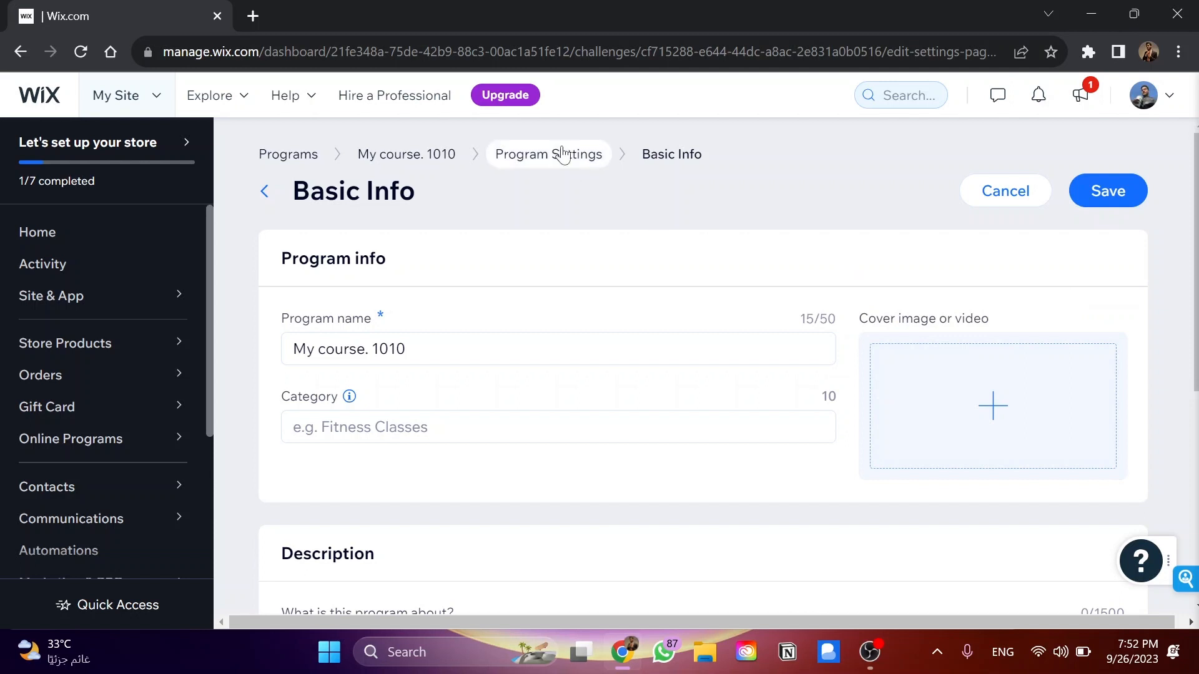
pyautogui.click(525, 154)
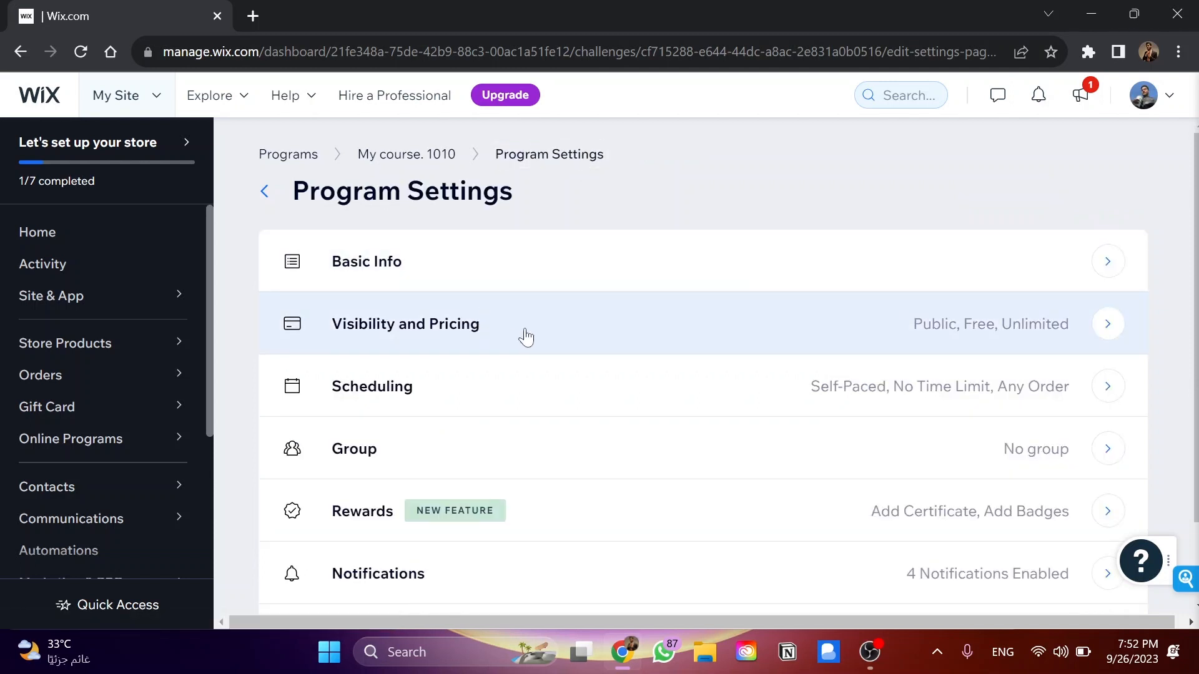
# Open the Visibility and Pricing settings and review the Public, Private and Secret visibility options and the pricing choices
pyautogui.click(526, 337)
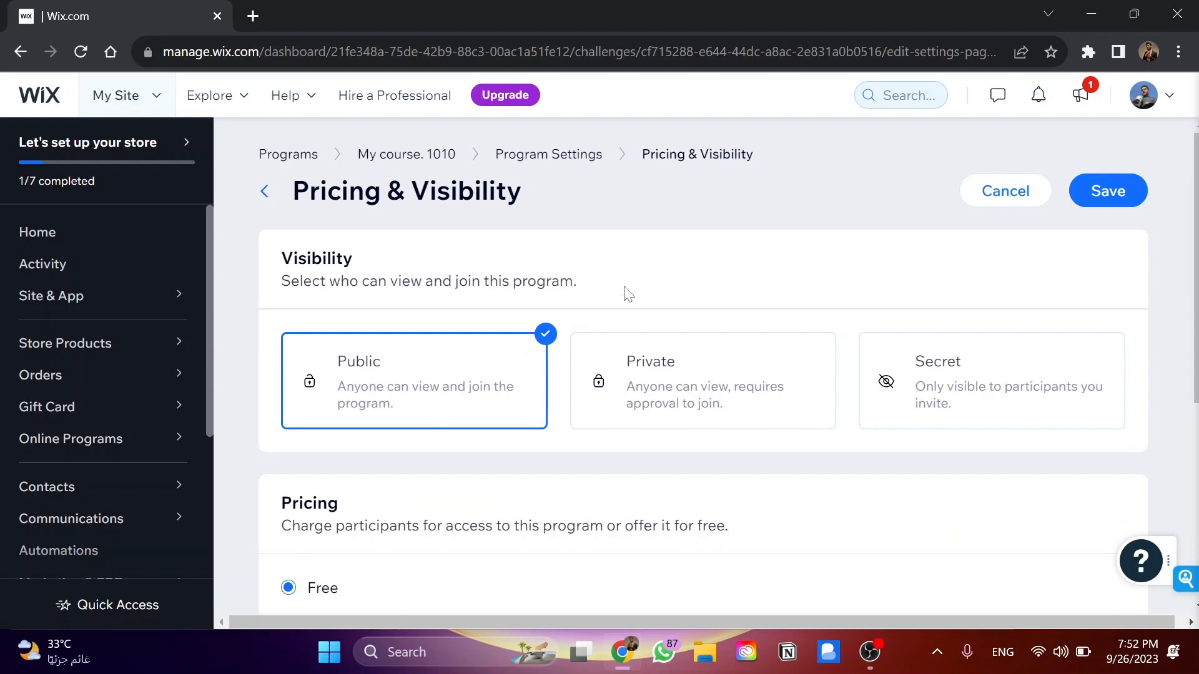
pyautogui.doubleClick(317, 258)
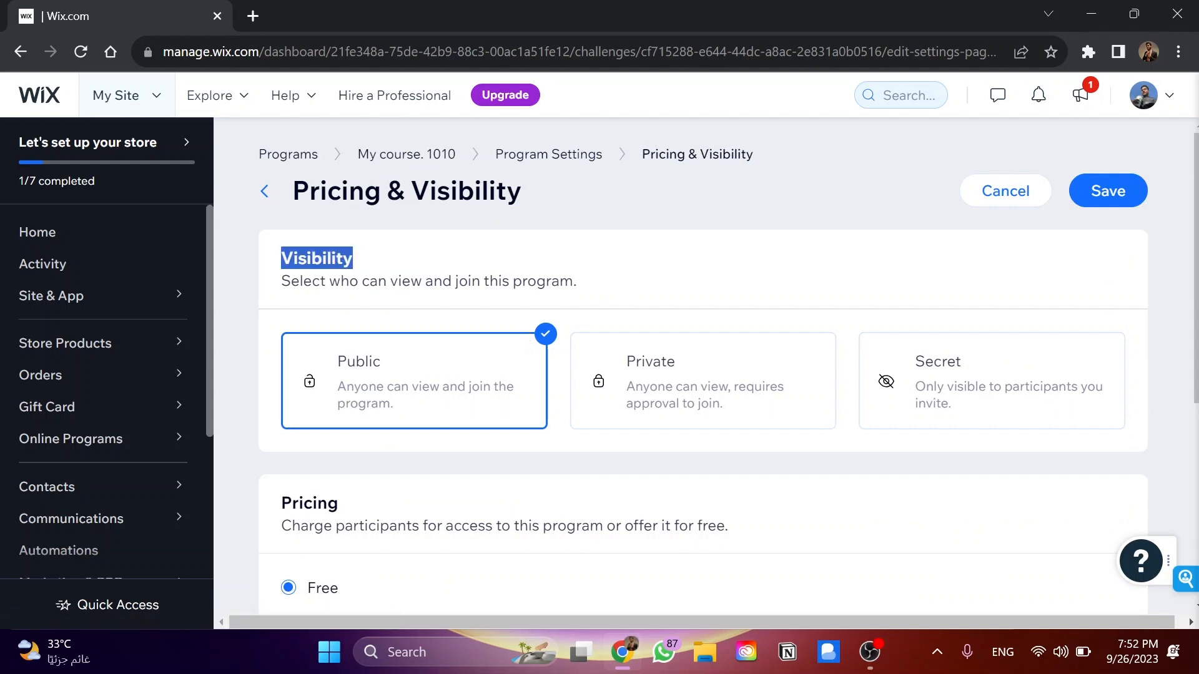
pyautogui.click(361, 303)
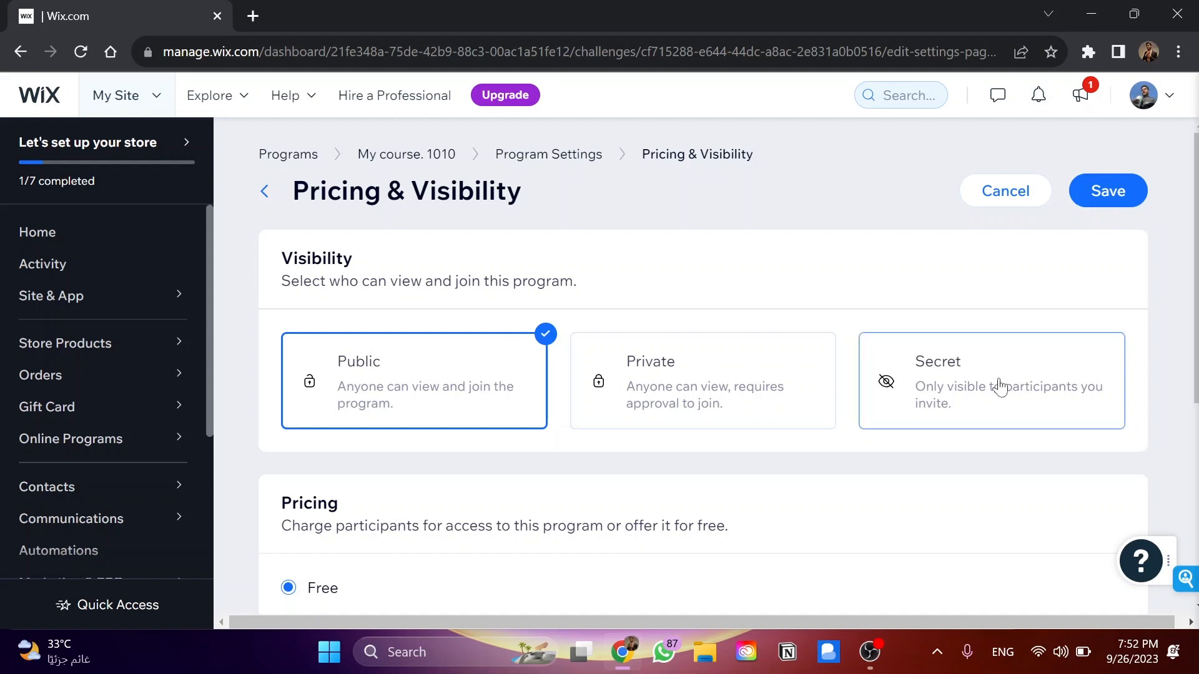
pyautogui.scroll(-2, 359, 368)
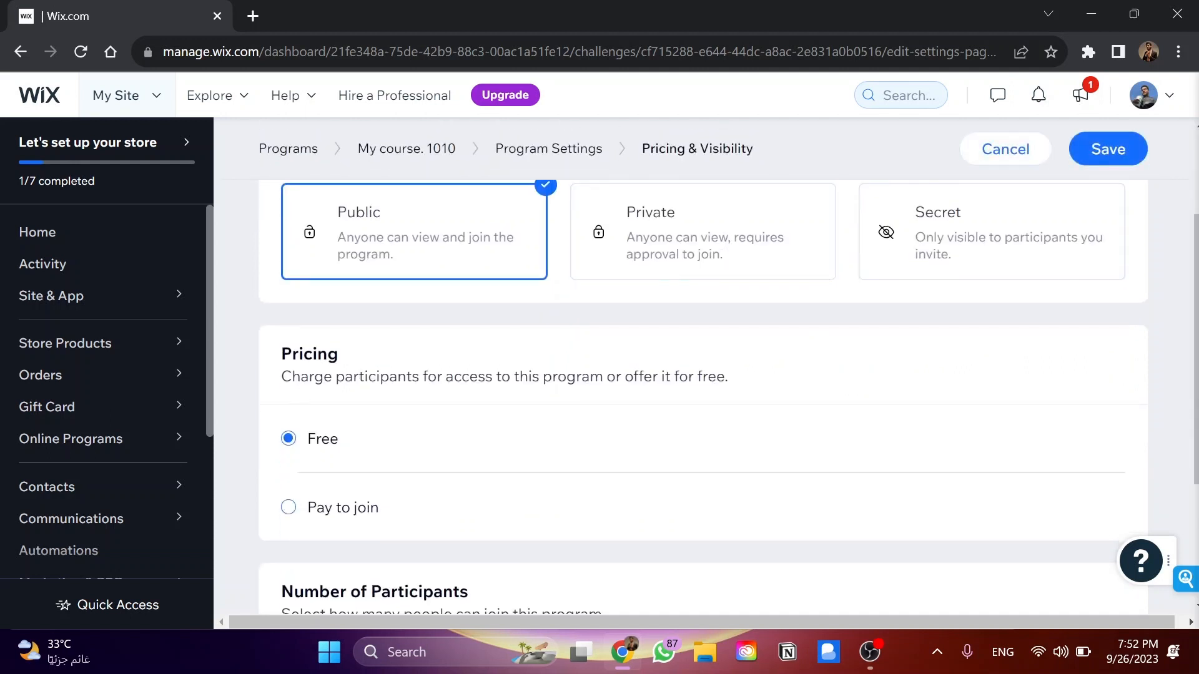
pyautogui.scroll(-1, 347, 361)
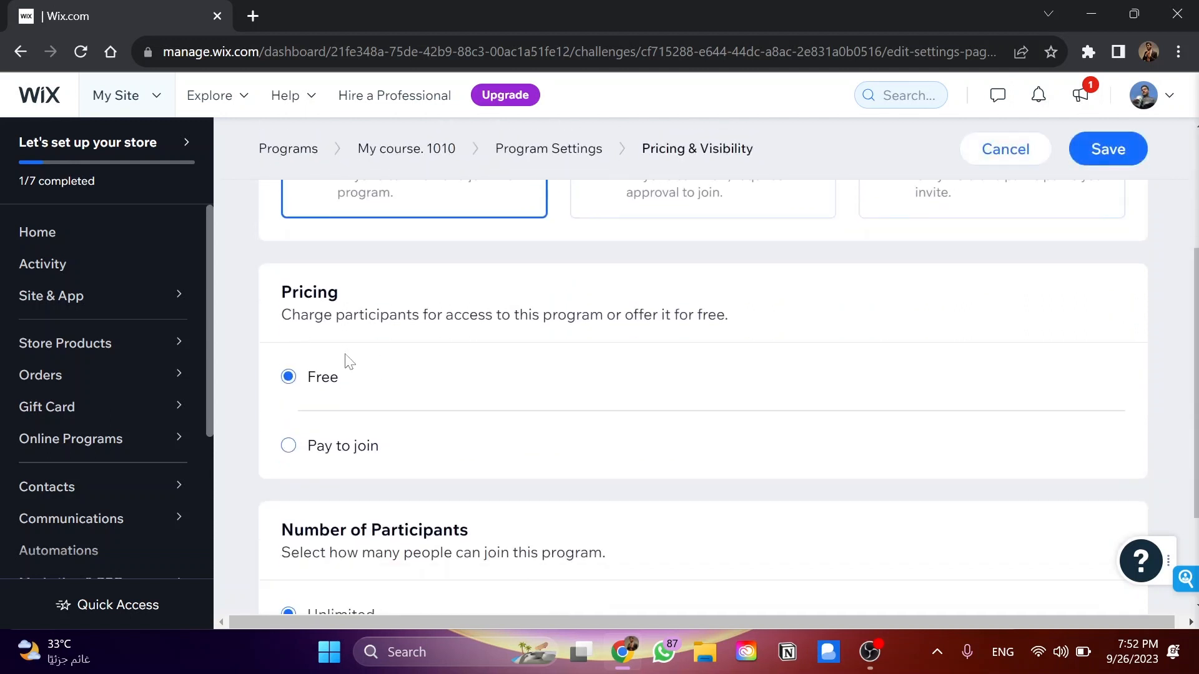
# Set the program's pricing to Pay to join and look over the one-time payment and pricing plan options
pyautogui.click(336, 459)
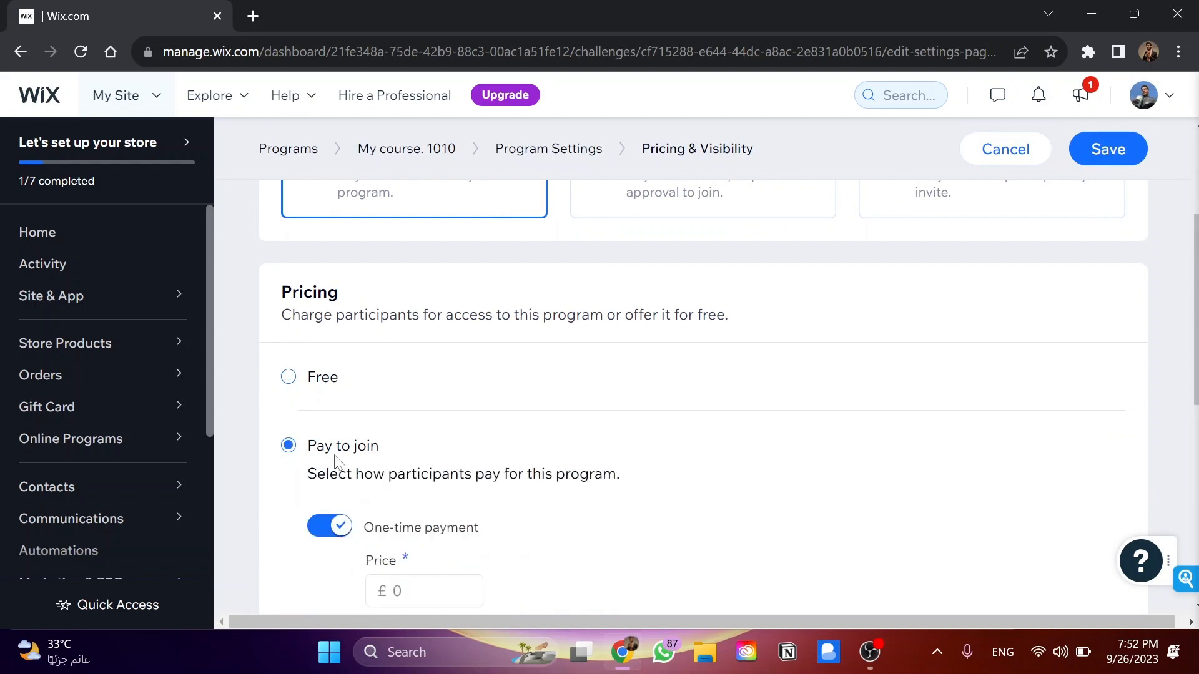
pyautogui.scroll(-2, 425, 449)
pyautogui.click(424, 426)
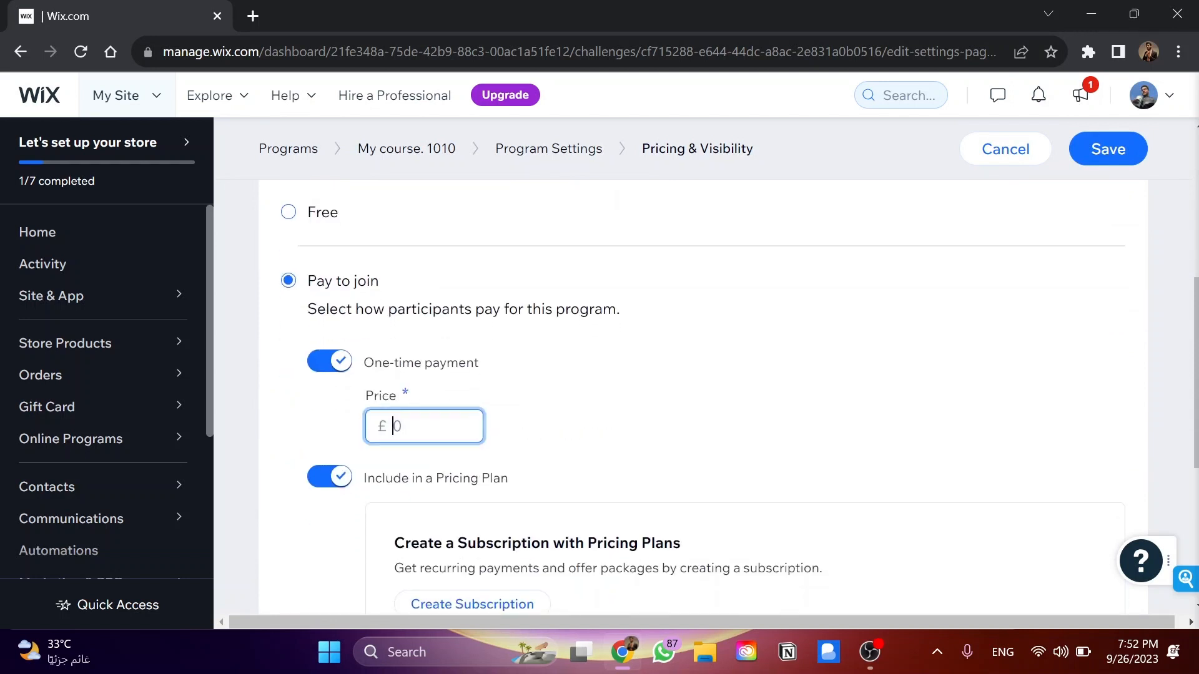
pyautogui.click(335, 430)
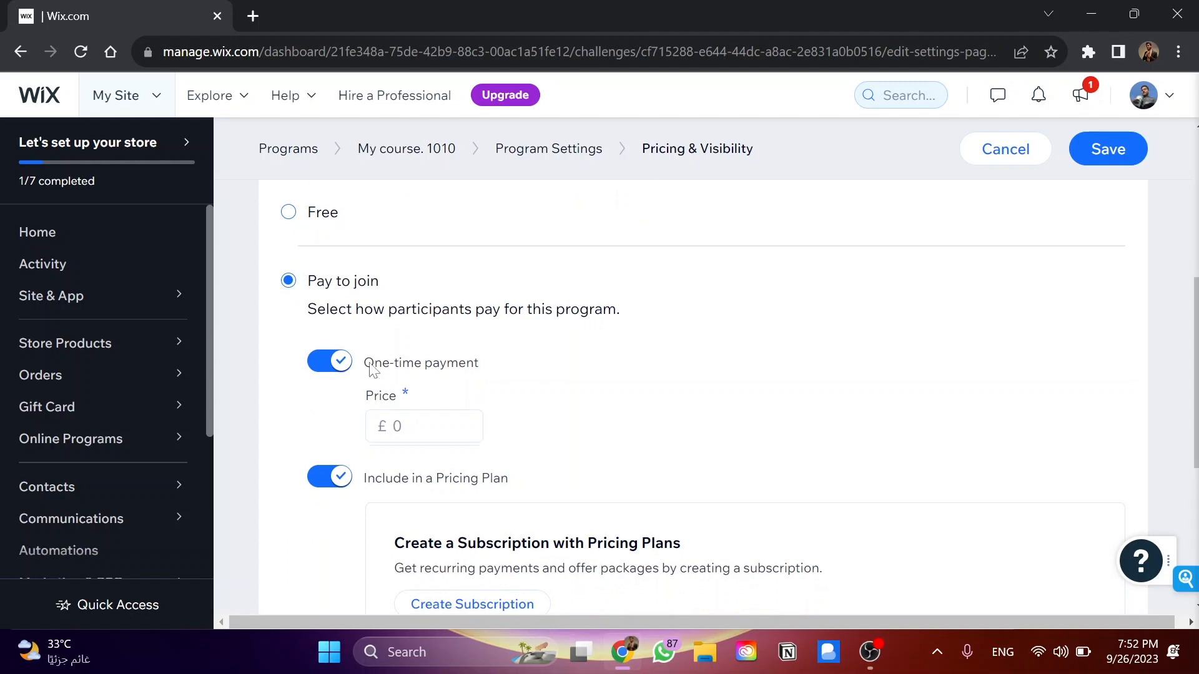
pyautogui.scroll(-1, 465, 375)
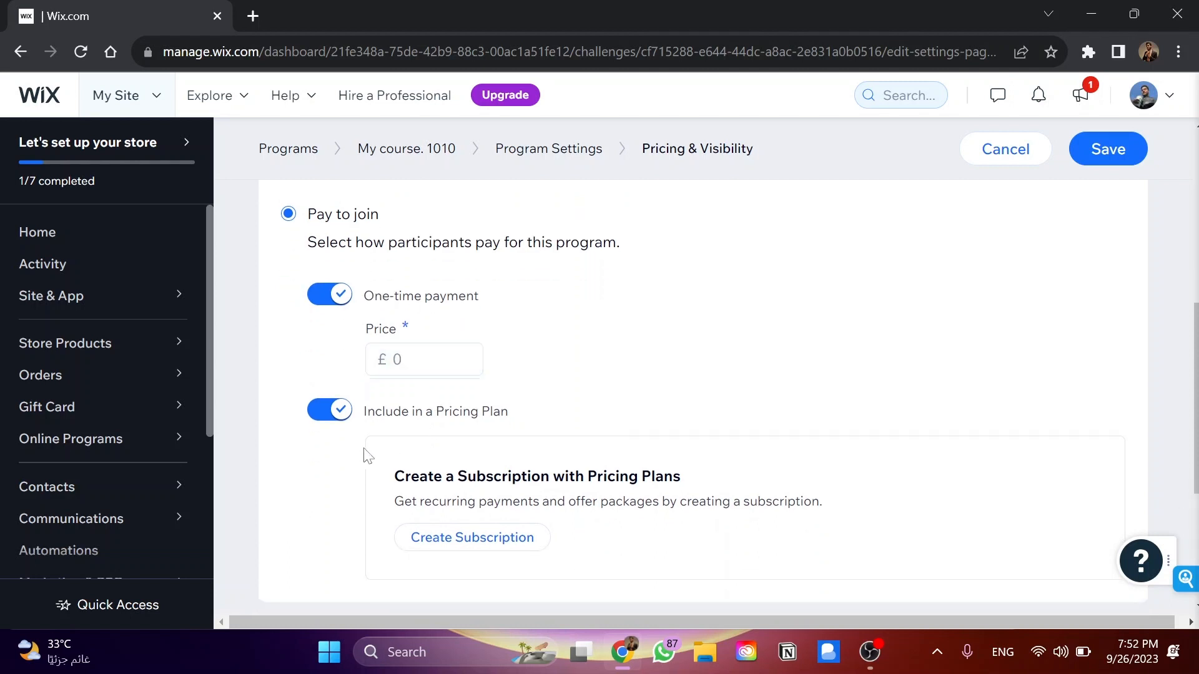
pyautogui.scroll(-1, 367, 457)
pyautogui.scroll(-1, 483, 394)
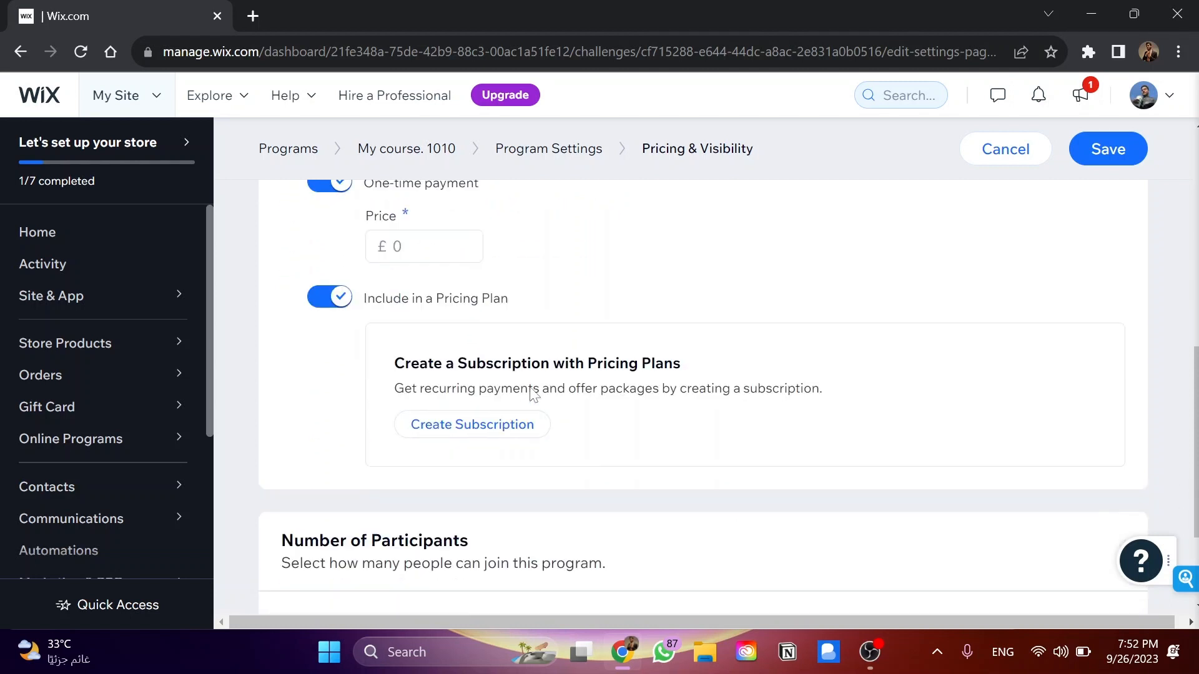
# Start creating a subscription with Pricing Plans for the program and open the new plan form
pyautogui.click(455, 430)
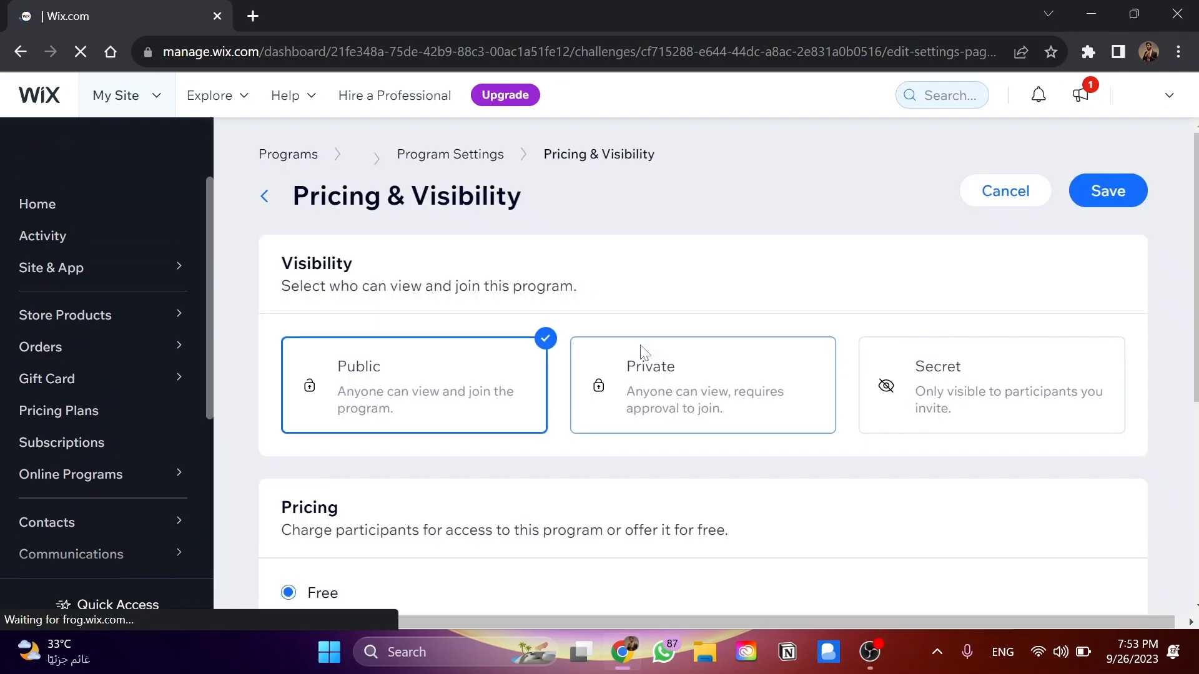
pyautogui.scroll(-3, 540, 310)
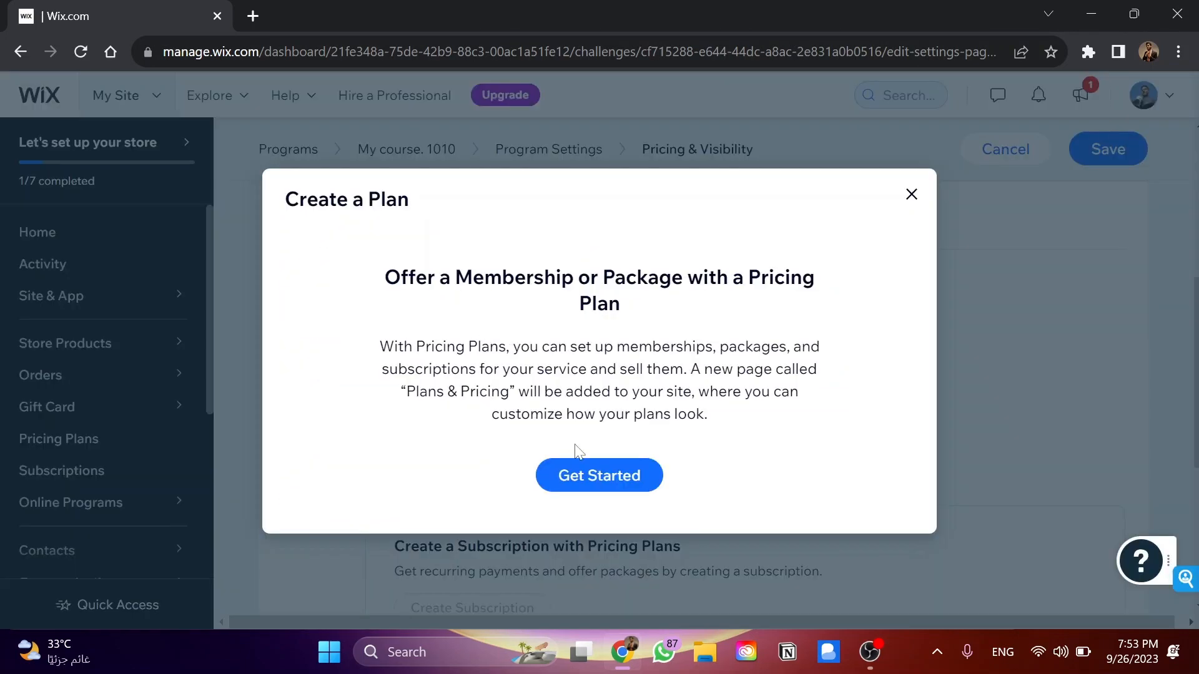
pyautogui.click(598, 476)
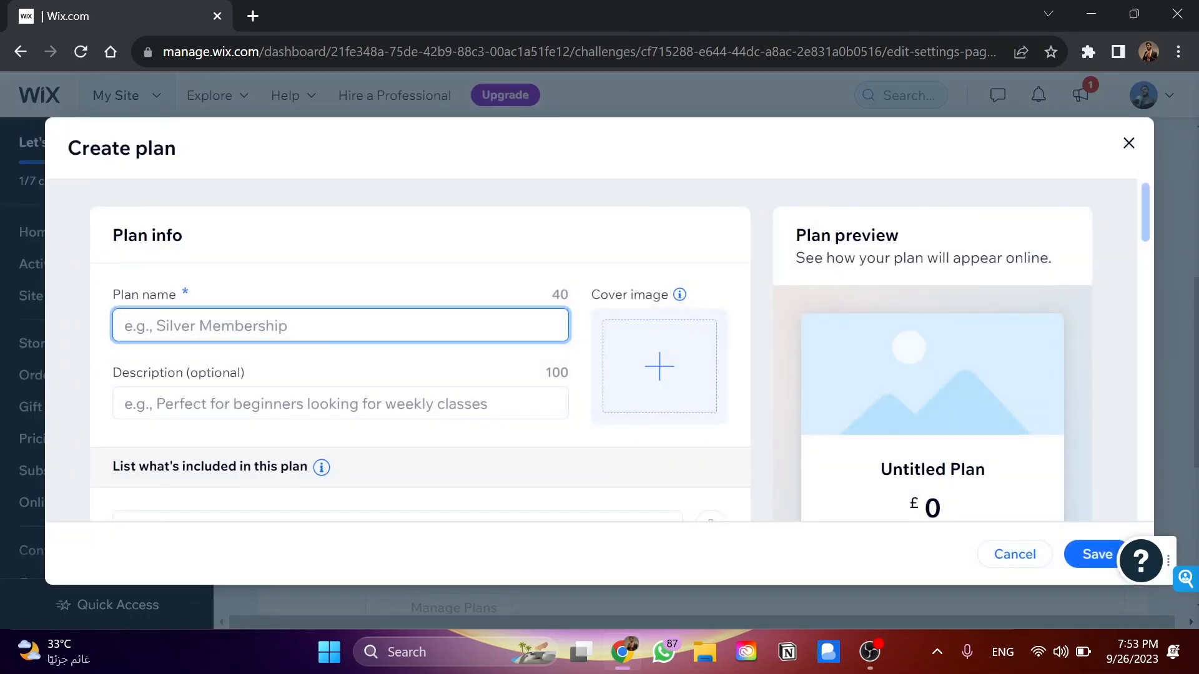
# Examine the new plan's info, included items, program benefits and pricing options, and leave the form without saving
pyautogui.scroll(-1, 397, 331)
pyautogui.scroll(1, 406, 263)
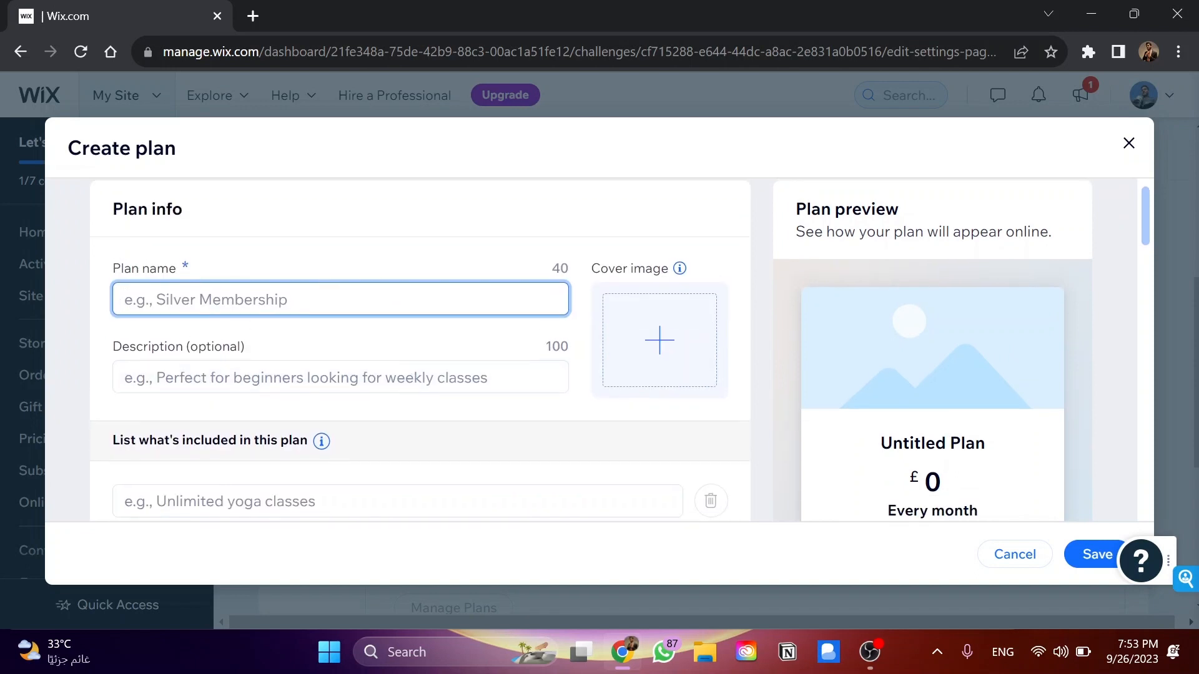
pyautogui.scroll(-1, 332, 313)
pyautogui.click(267, 361)
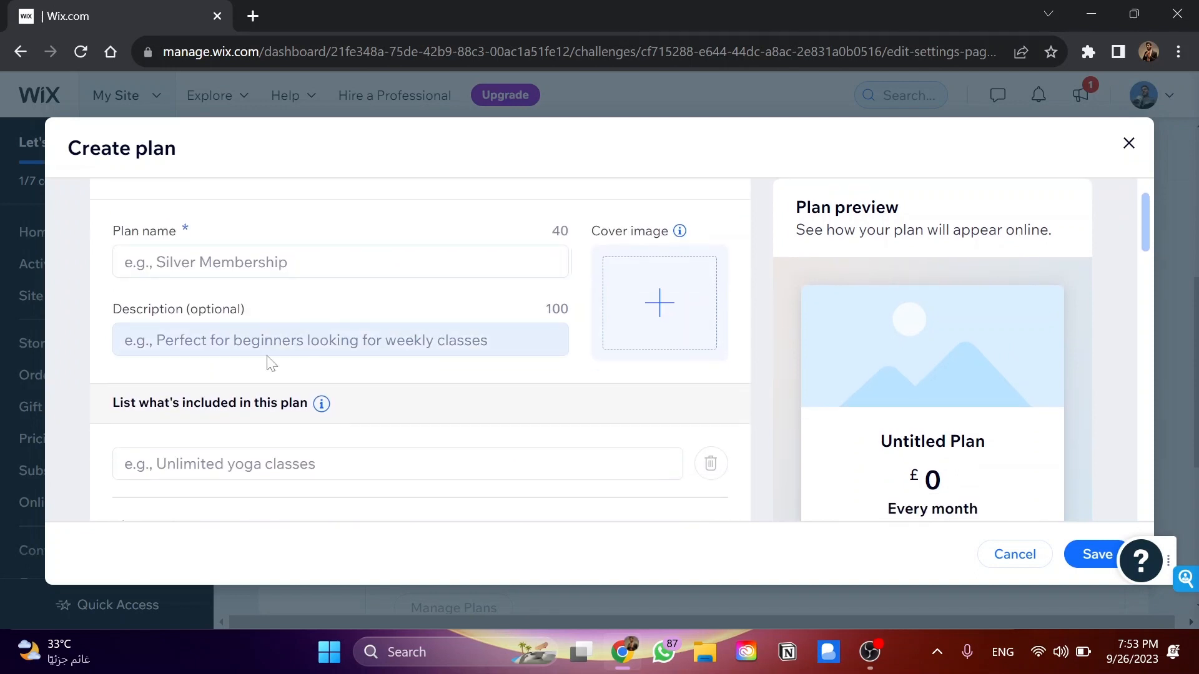
pyautogui.scroll(-1, 271, 362)
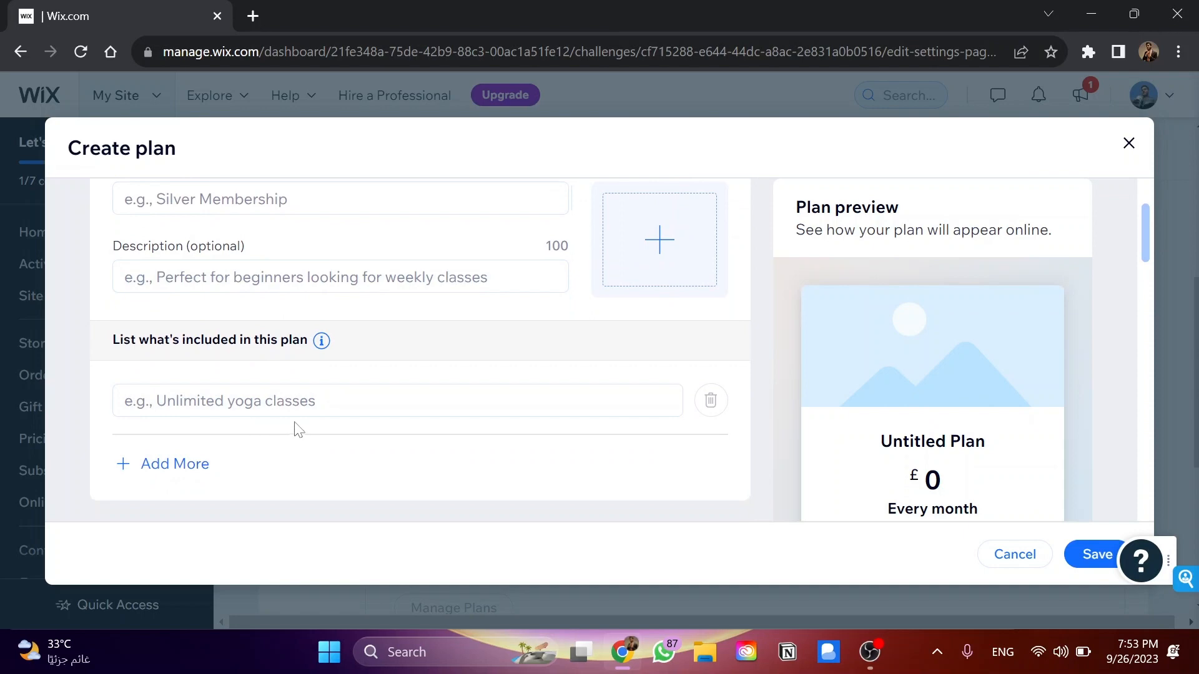
pyautogui.scroll(2, 618, 332)
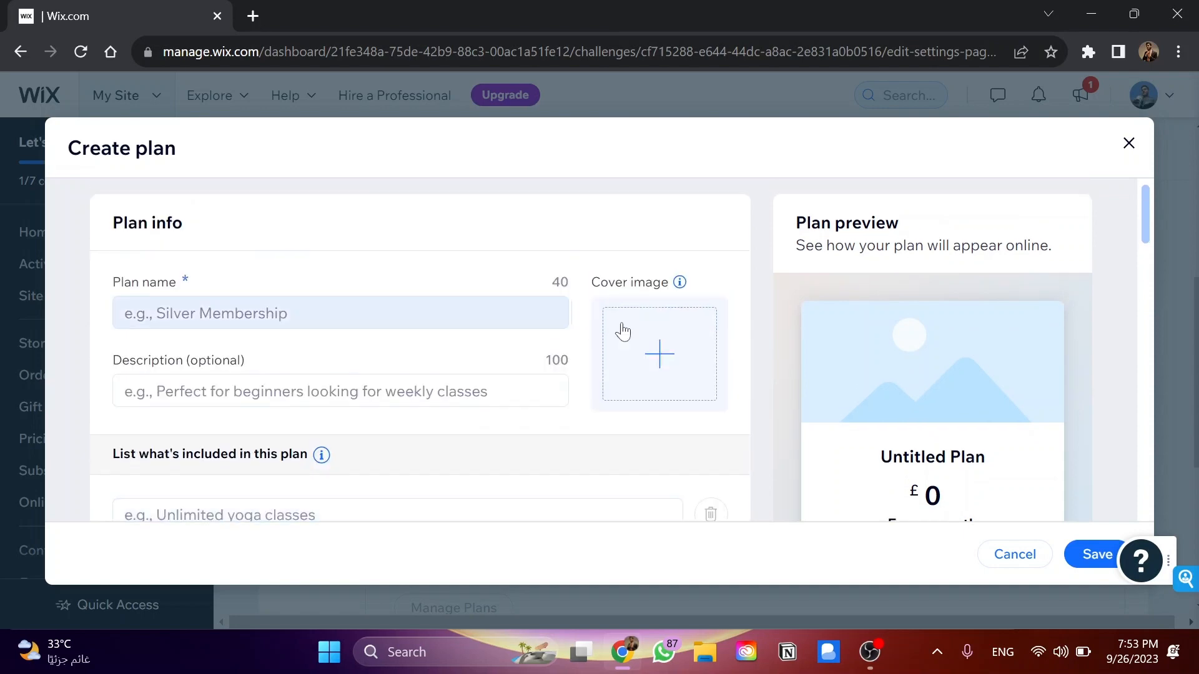
pyautogui.scroll(-6, 837, 347)
pyautogui.scroll(-3, 904, 407)
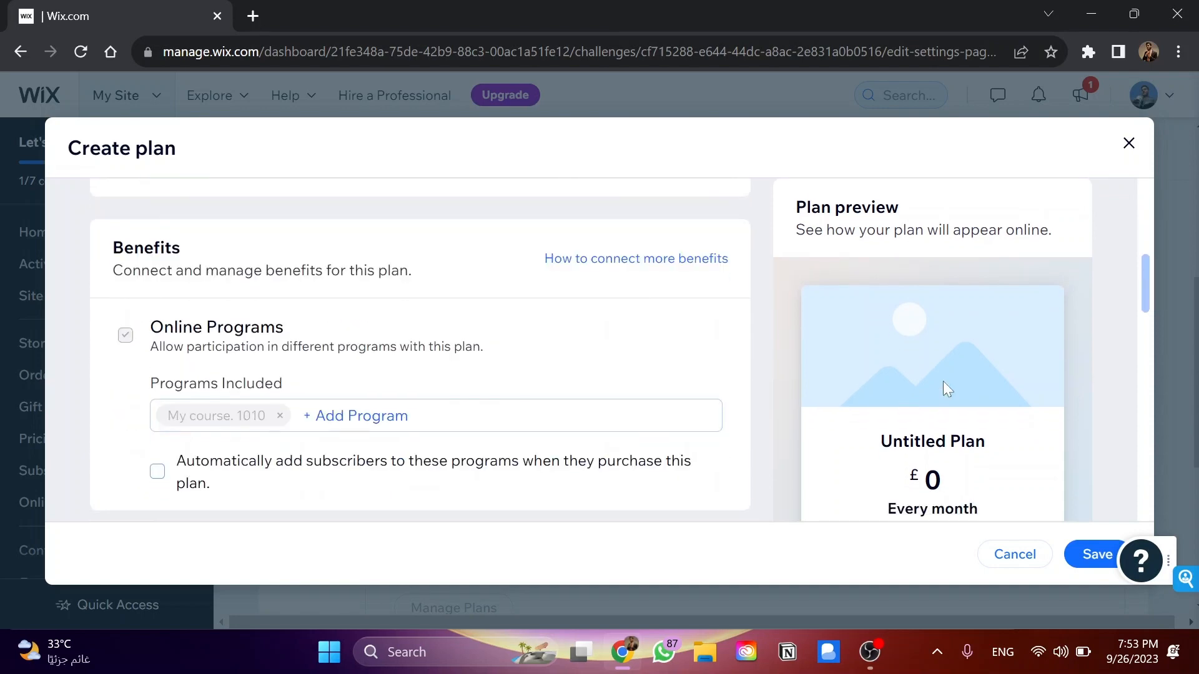
pyautogui.scroll(-2, 638, 449)
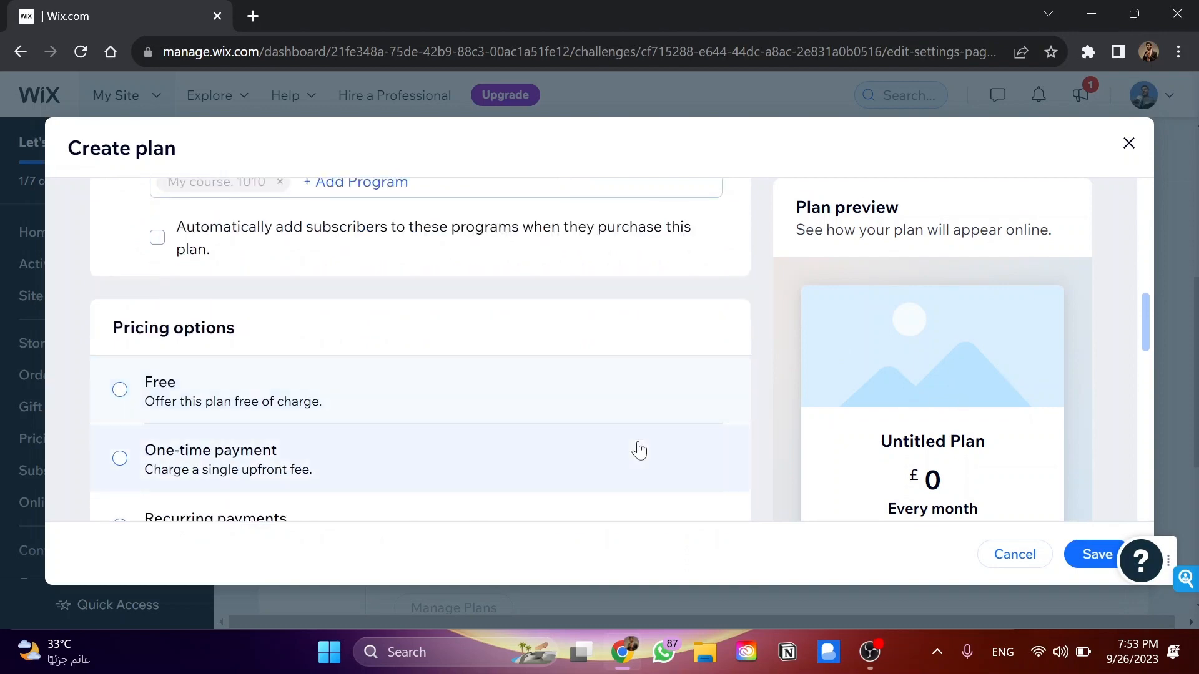
pyautogui.scroll(-1, 241, 342)
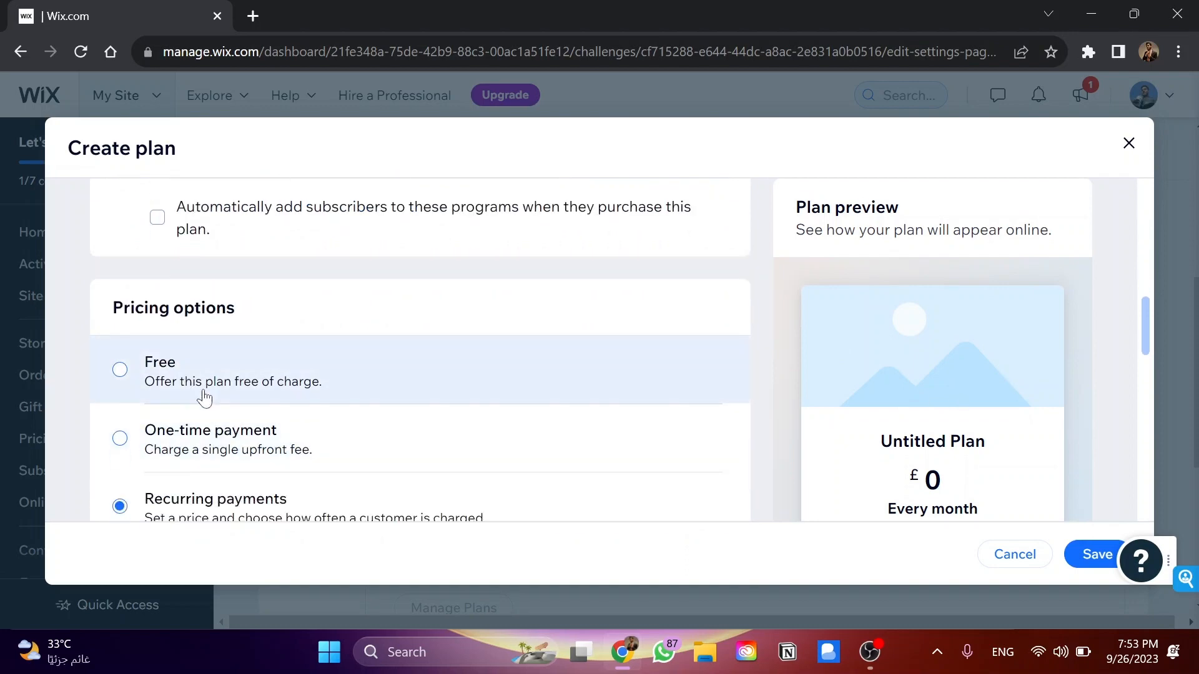
pyautogui.scroll(-4, 200, 393)
pyautogui.scroll(3, 200, 393)
pyautogui.scroll(6, 579, 333)
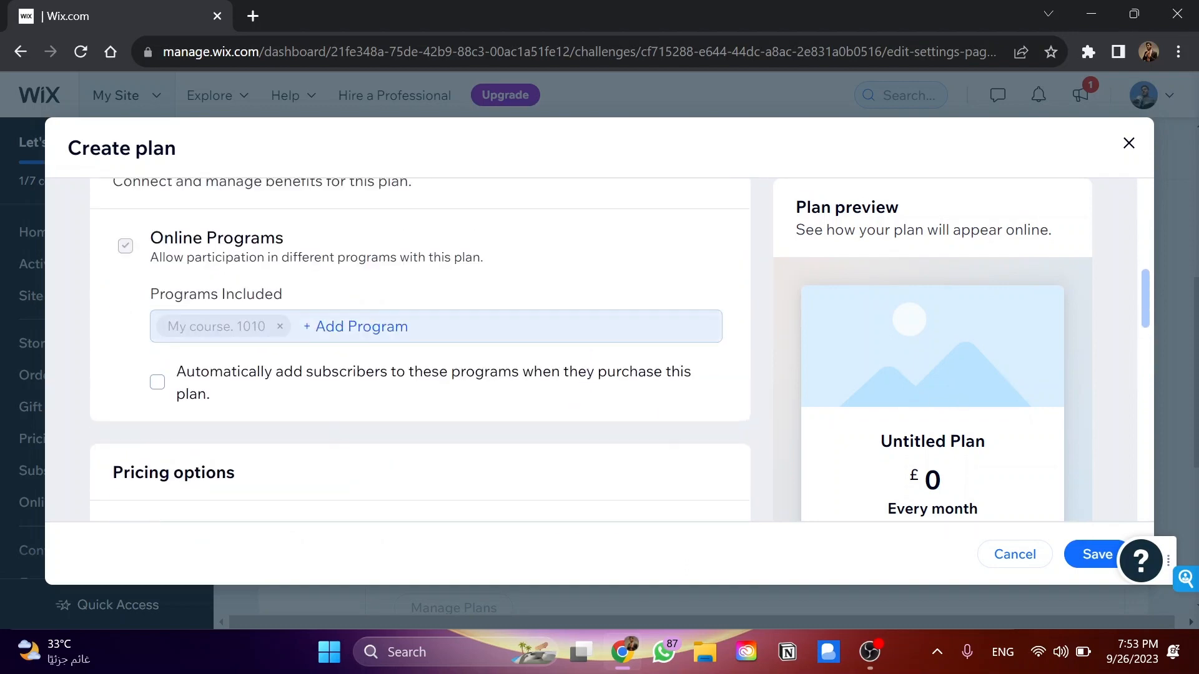
pyautogui.scroll(-4, 579, 327)
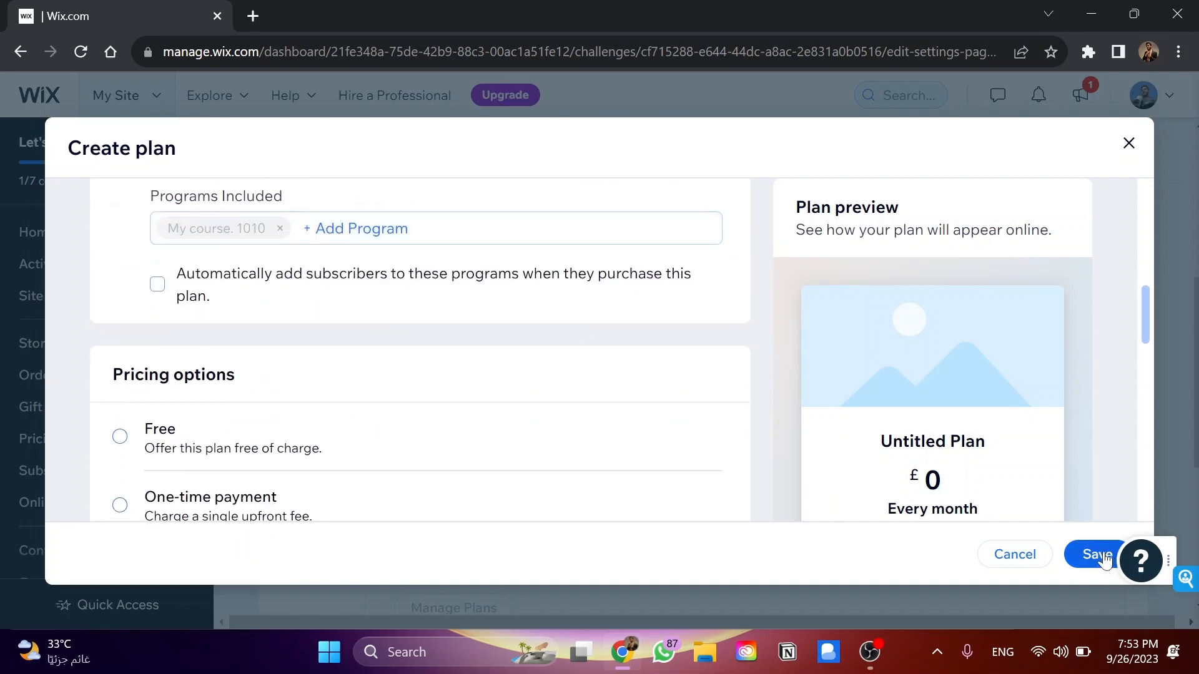
pyautogui.click(1036, 555)
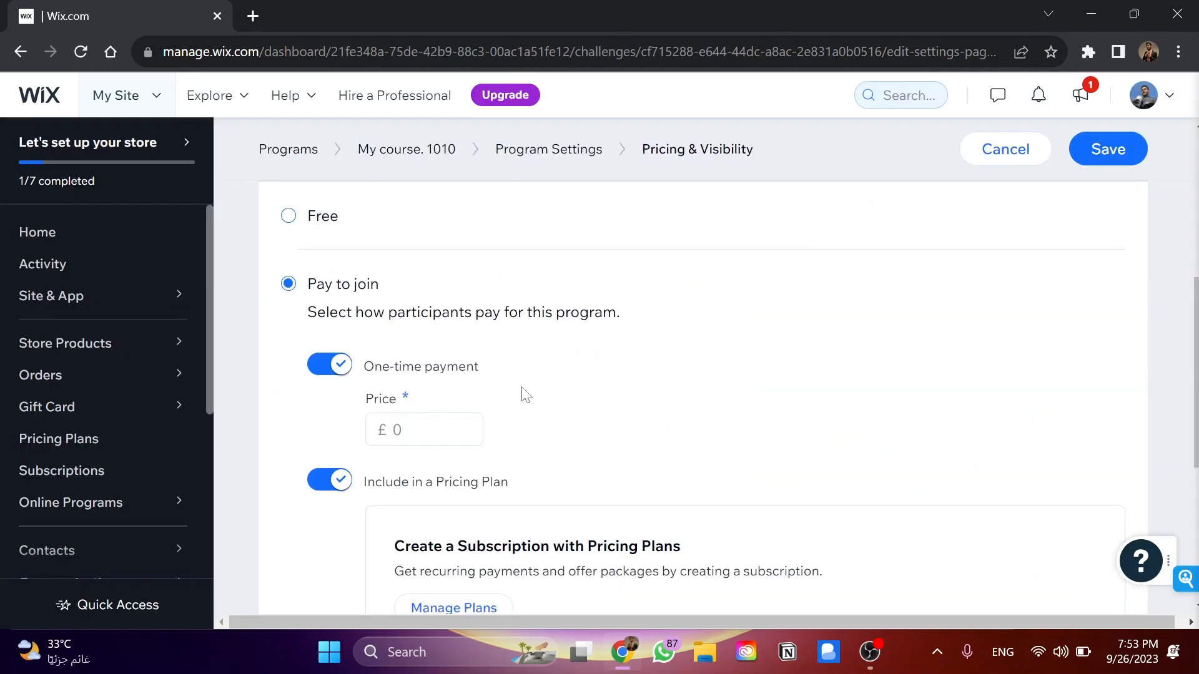
# Try limiting the number of participants to a maximum of 500, and set it back to Unlimited
pyautogui.scroll(-5, 524, 395)
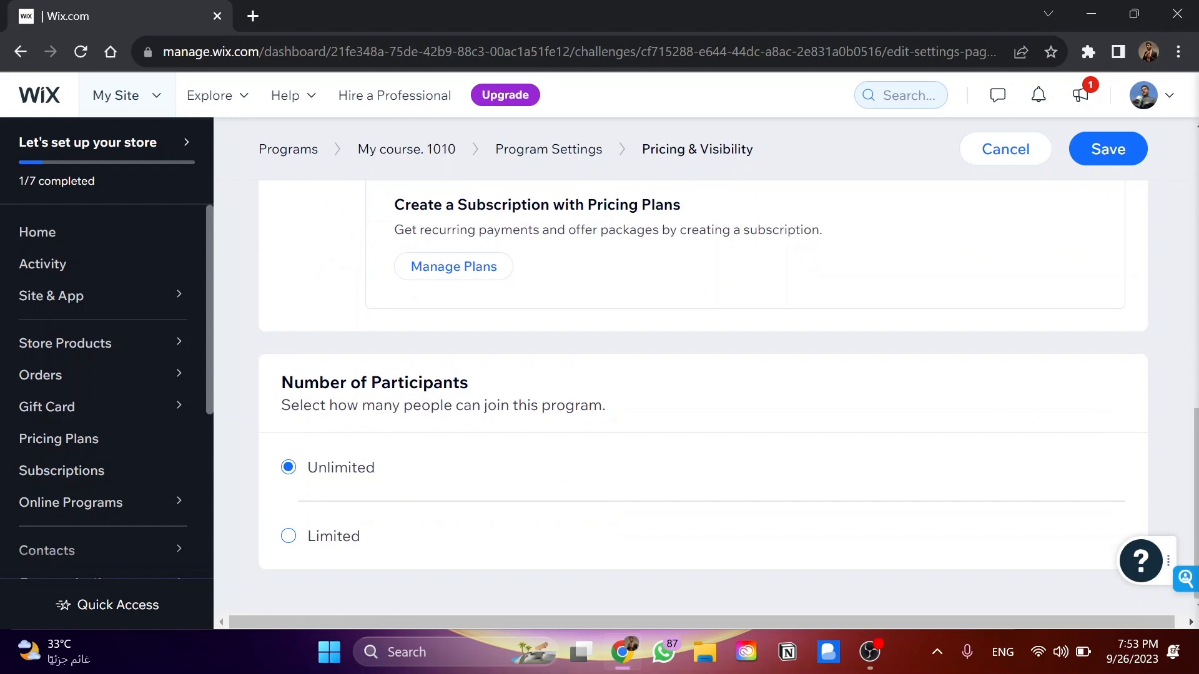
pyautogui.moveTo(295, 383); pyautogui.dragTo(371, 383)
pyautogui.click(371, 383)
pyautogui.click(331, 541)
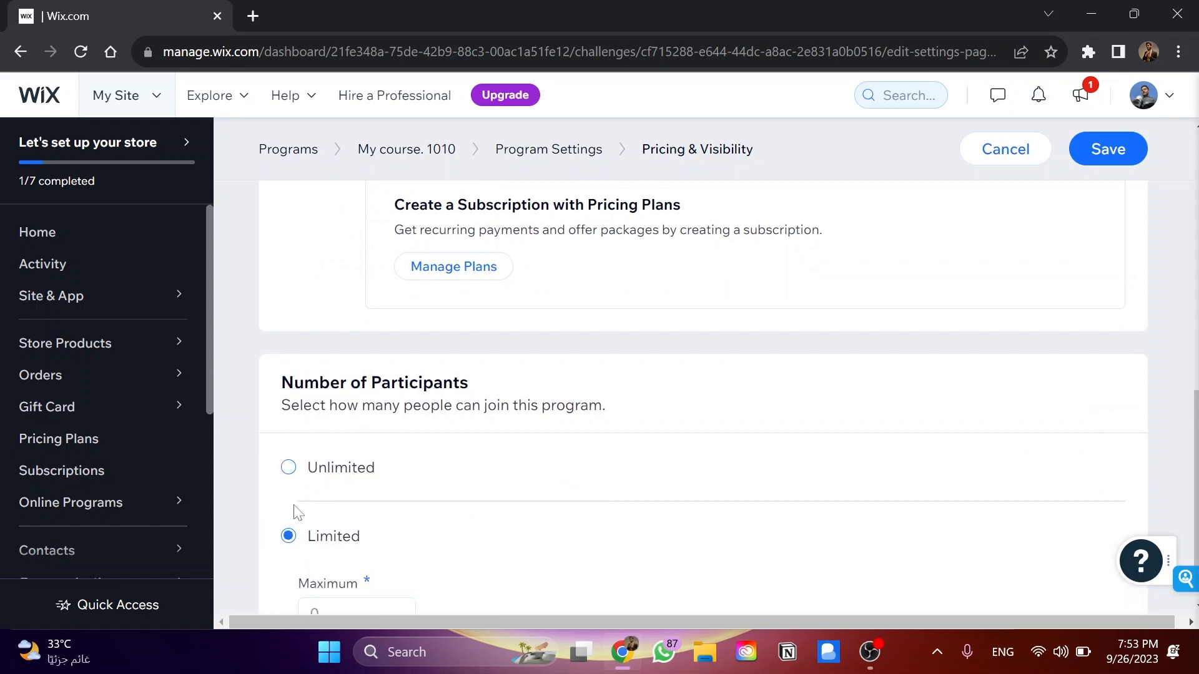
pyautogui.scroll(-1, 298, 512)
pyautogui.click(313, 530)
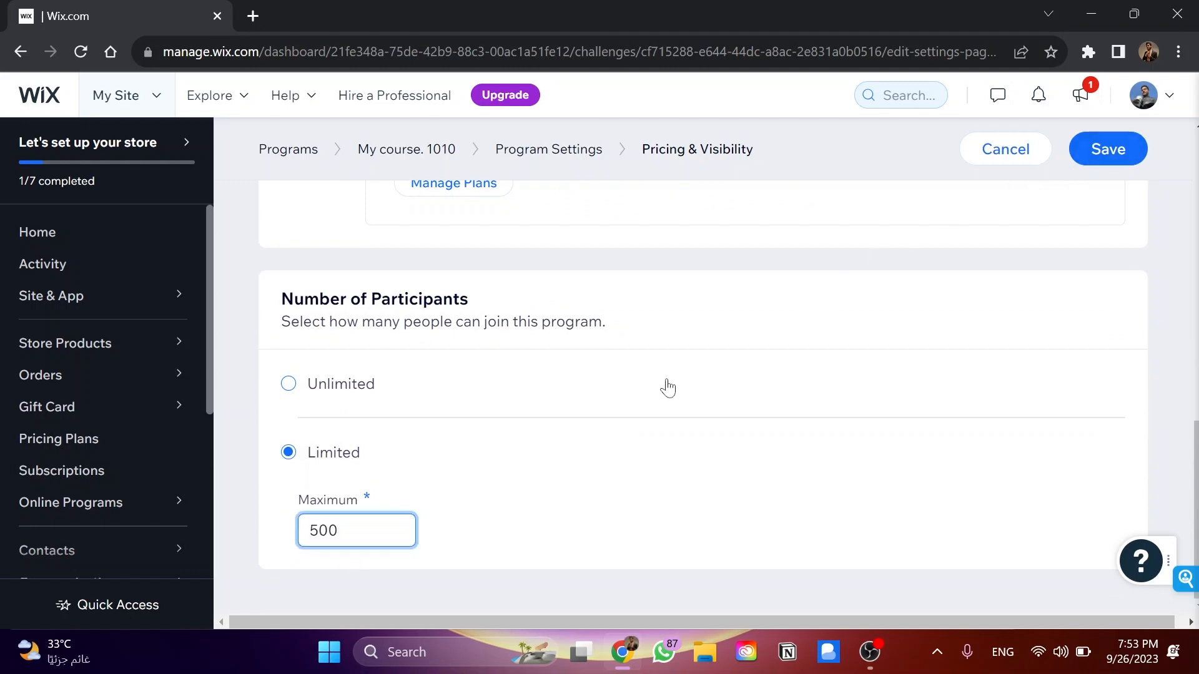
pyautogui.click(341, 401)
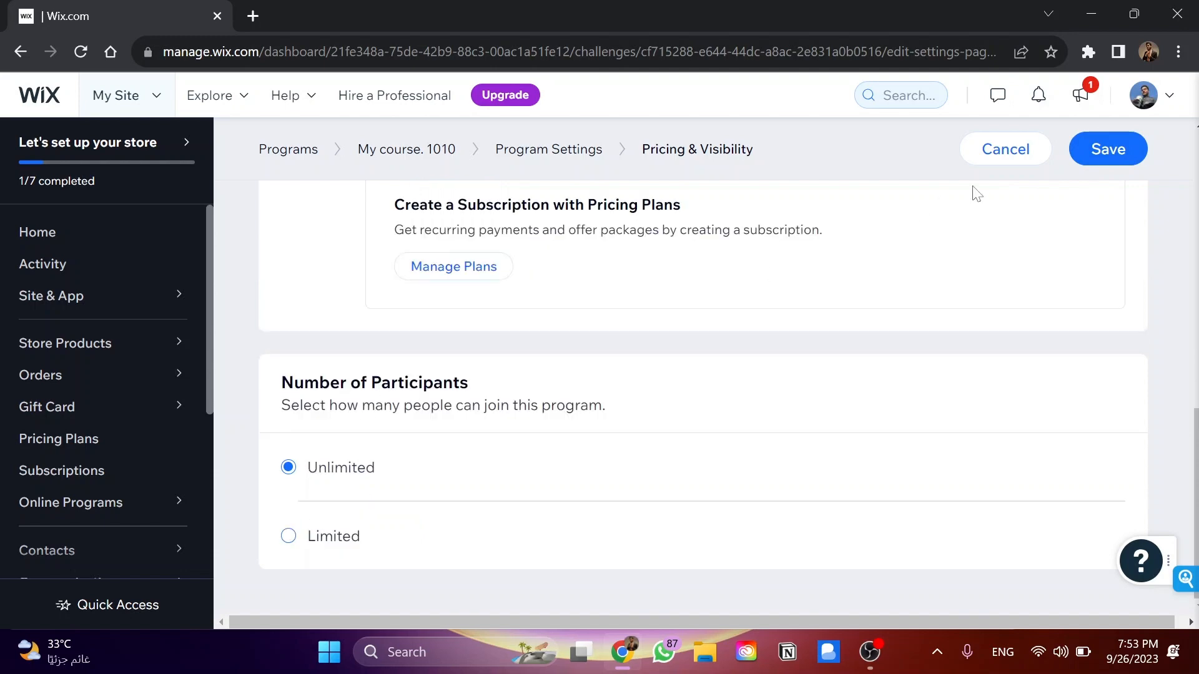
# Leave the Pricing & Visibility settings, try to save the changes, and discard them to return to Program Settings
pyautogui.click(522, 149)
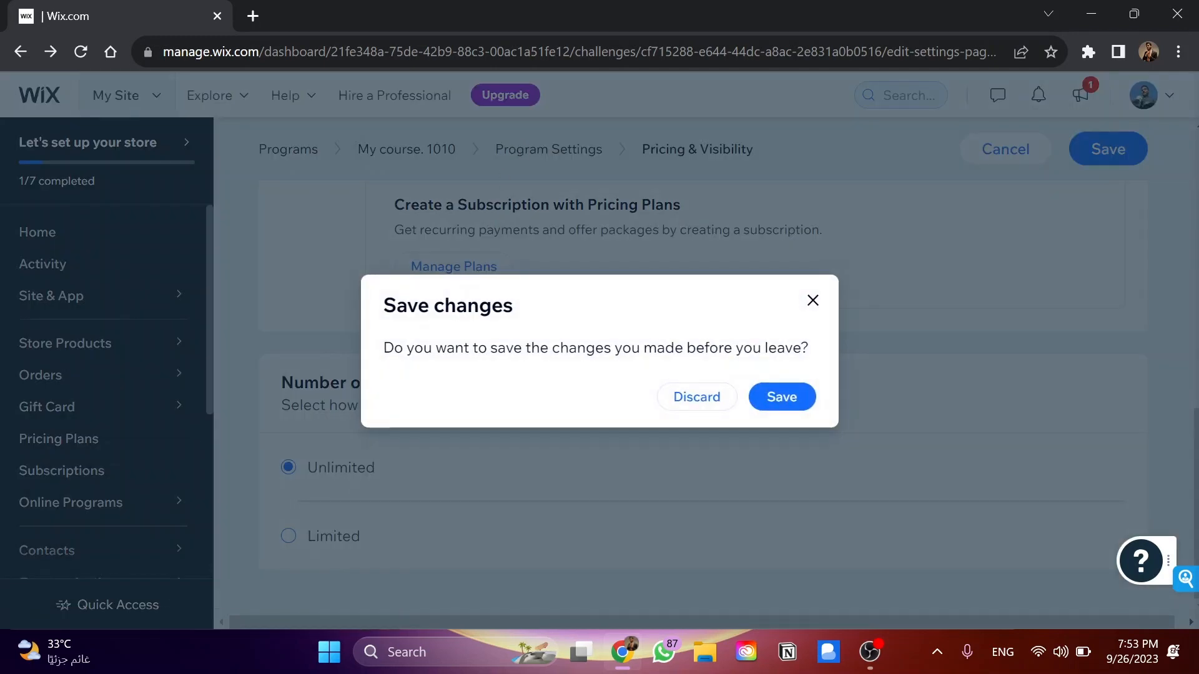
pyautogui.click(780, 403)
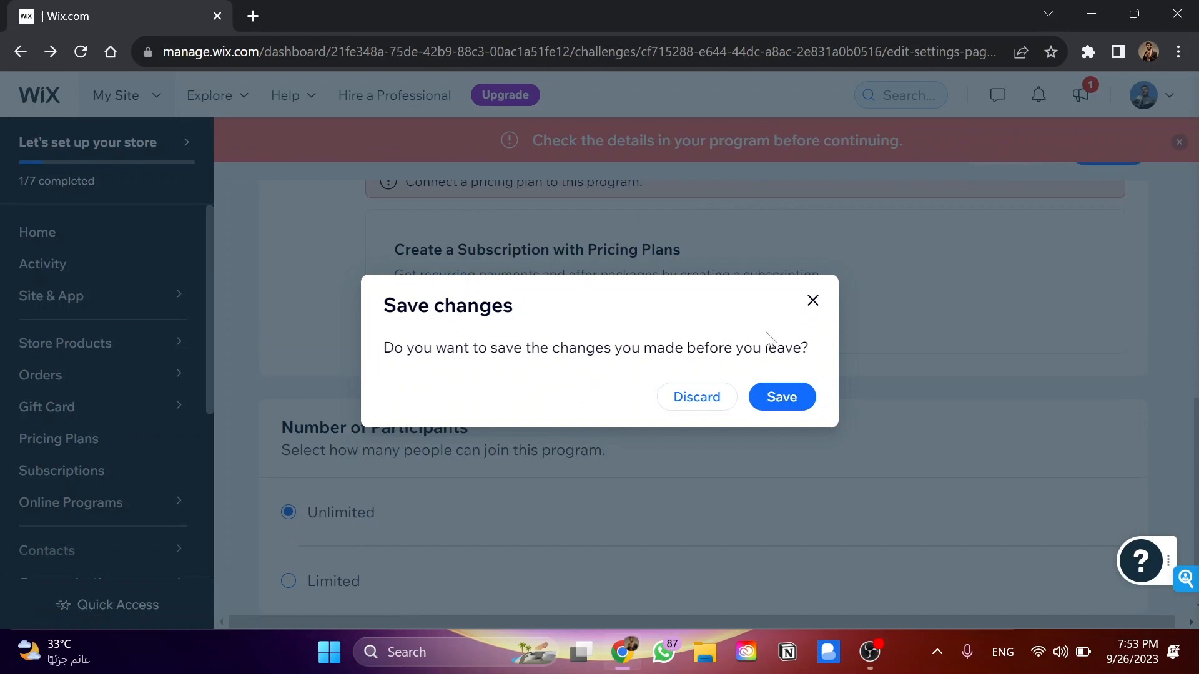
pyautogui.click(691, 405)
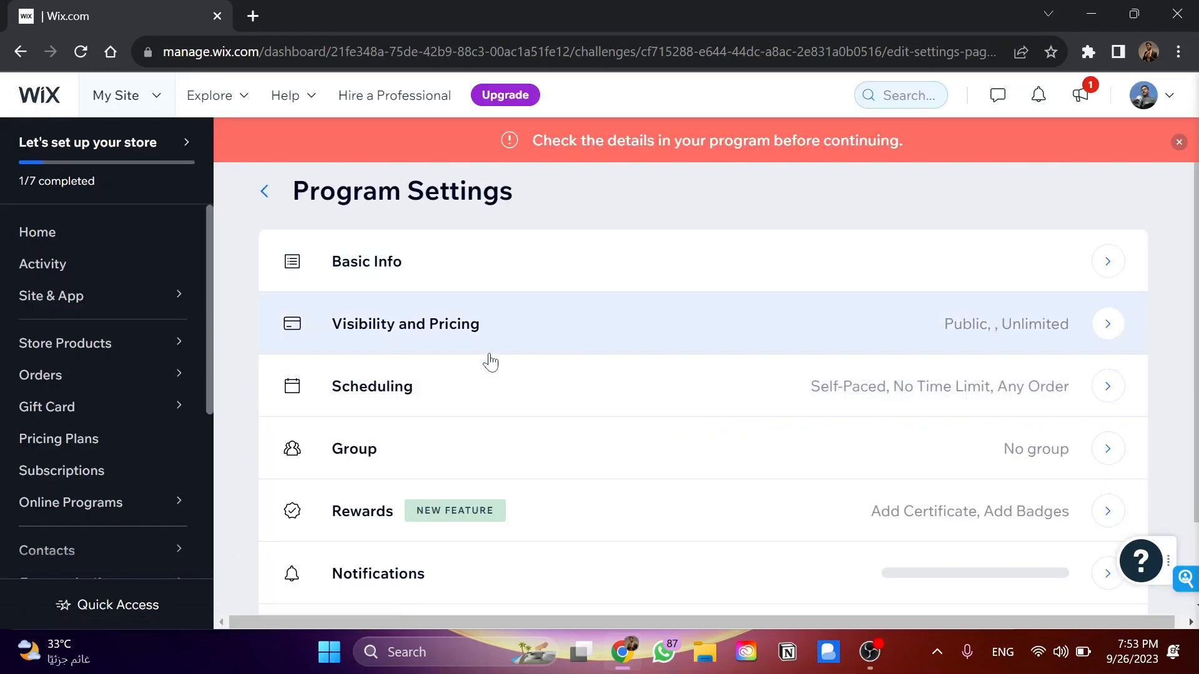
# Open the program's Scheduling settings and examine the pacing, timing, and step order options
pyautogui.click(439, 406)
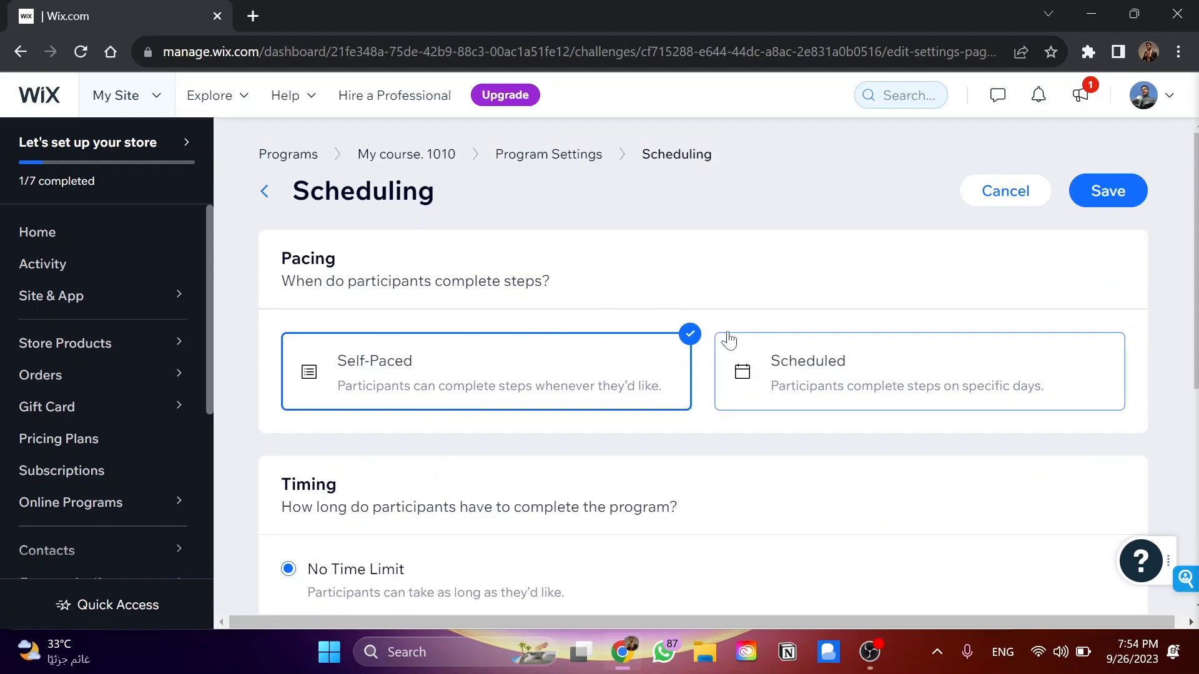
pyautogui.scroll(-3, 418, 379)
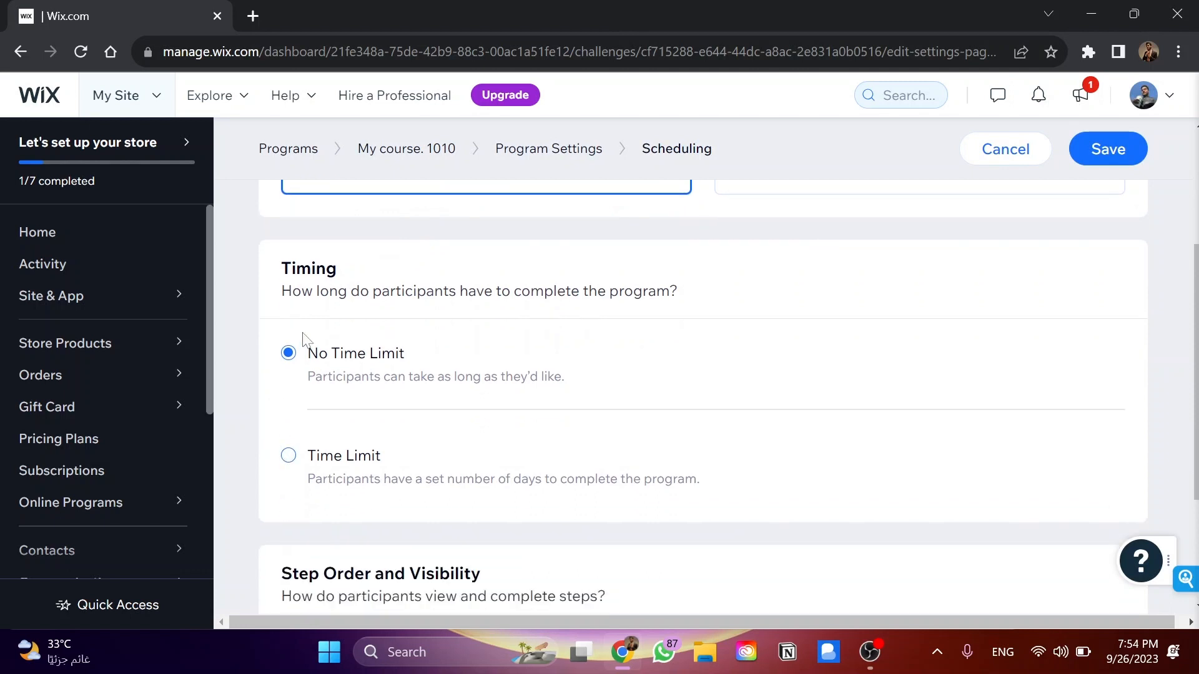
pyautogui.scroll(-1, 334, 371)
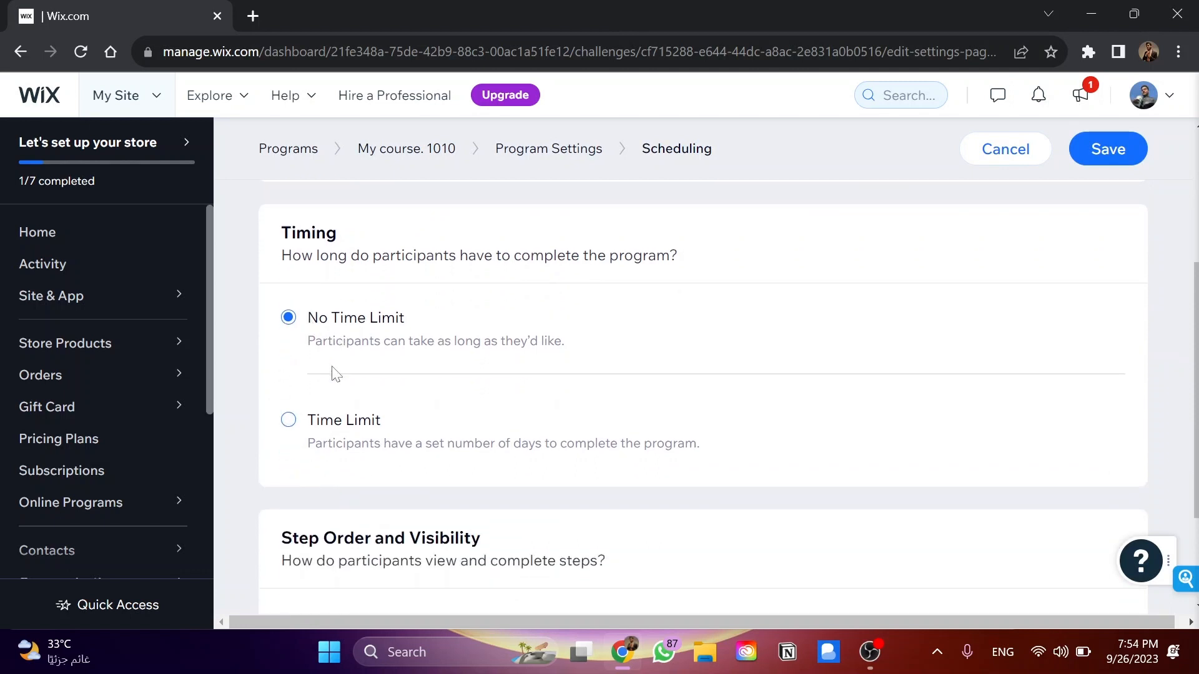
pyautogui.scroll(-4, 272, 418)
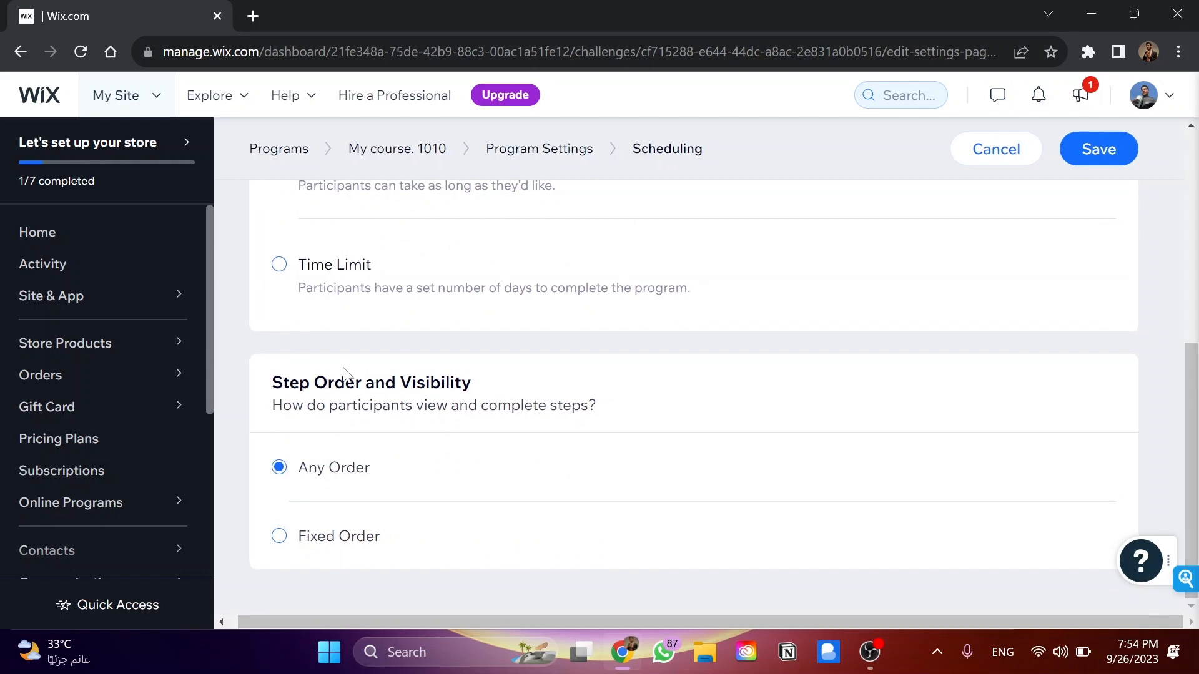
# Try the Fixed Order option for the program's steps, set it back to Any Order, and return to Program Settings
pyautogui.click(328, 553)
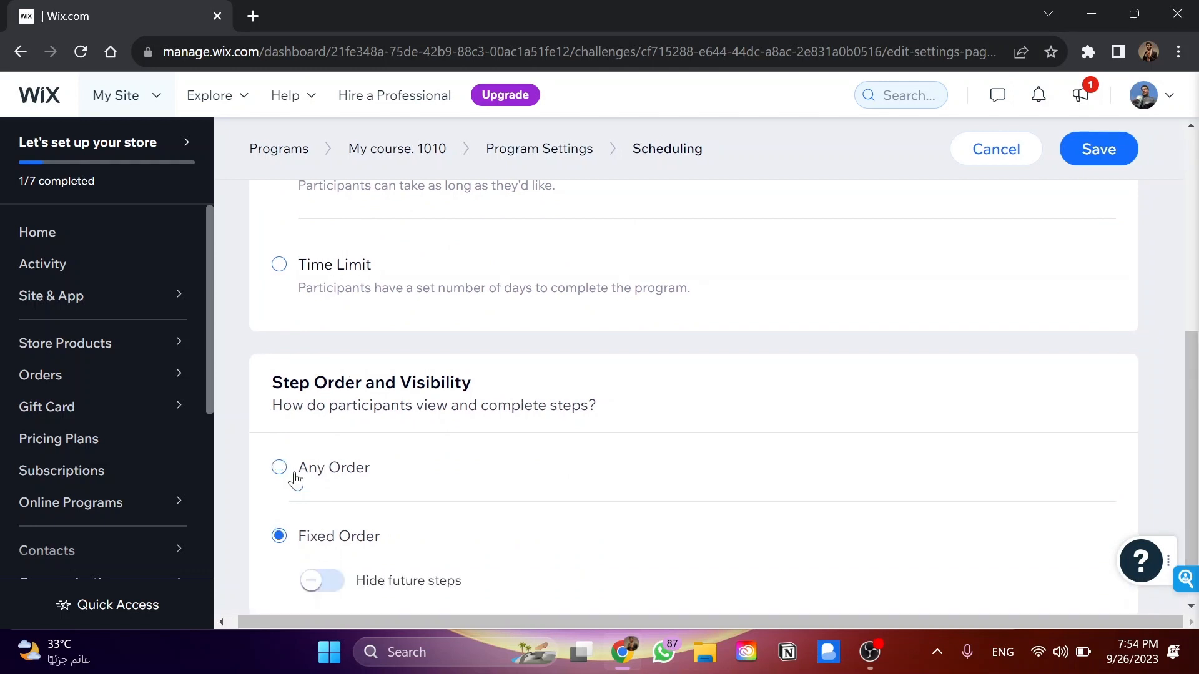
pyautogui.scroll(-1, 287, 450)
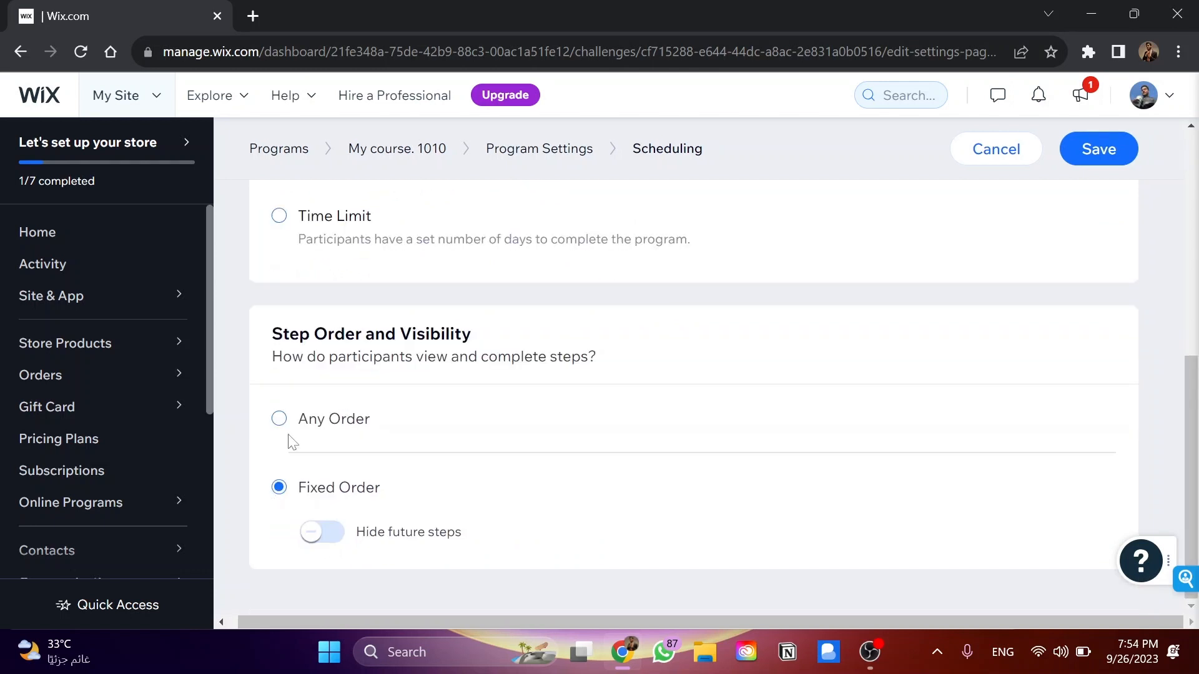
pyautogui.click(343, 414)
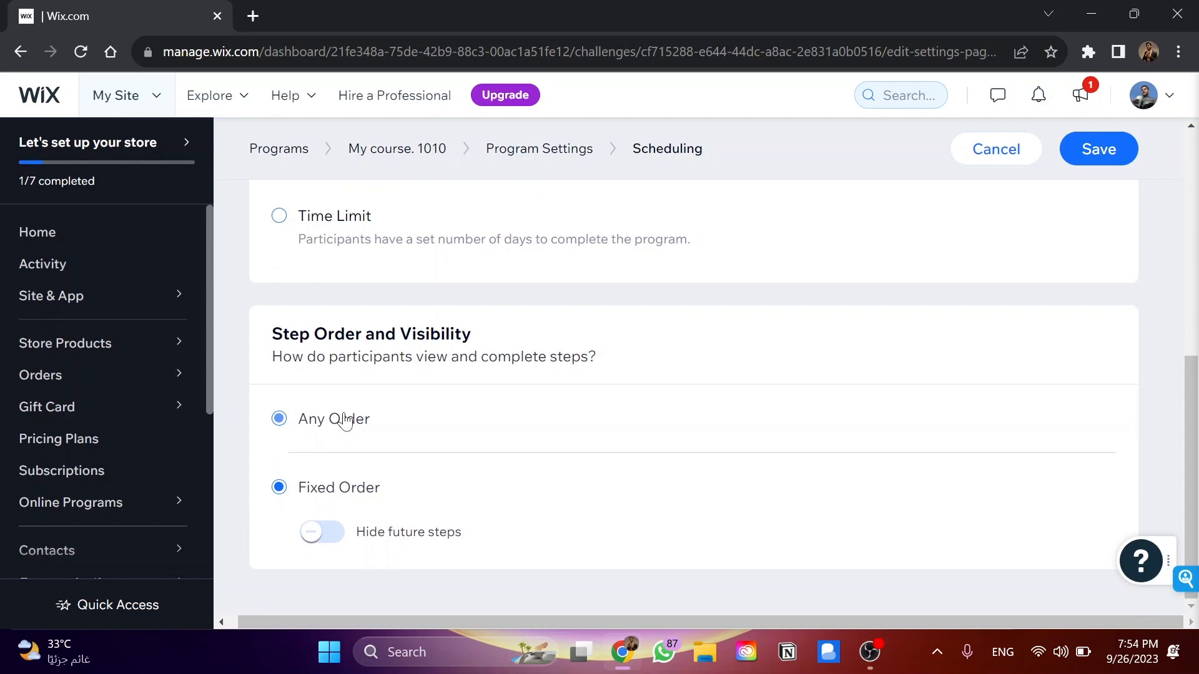
pyautogui.click(540, 138)
# Look over the Group option and the remaining entries in the program's settings
pyautogui.scroll(-1, 463, 321)
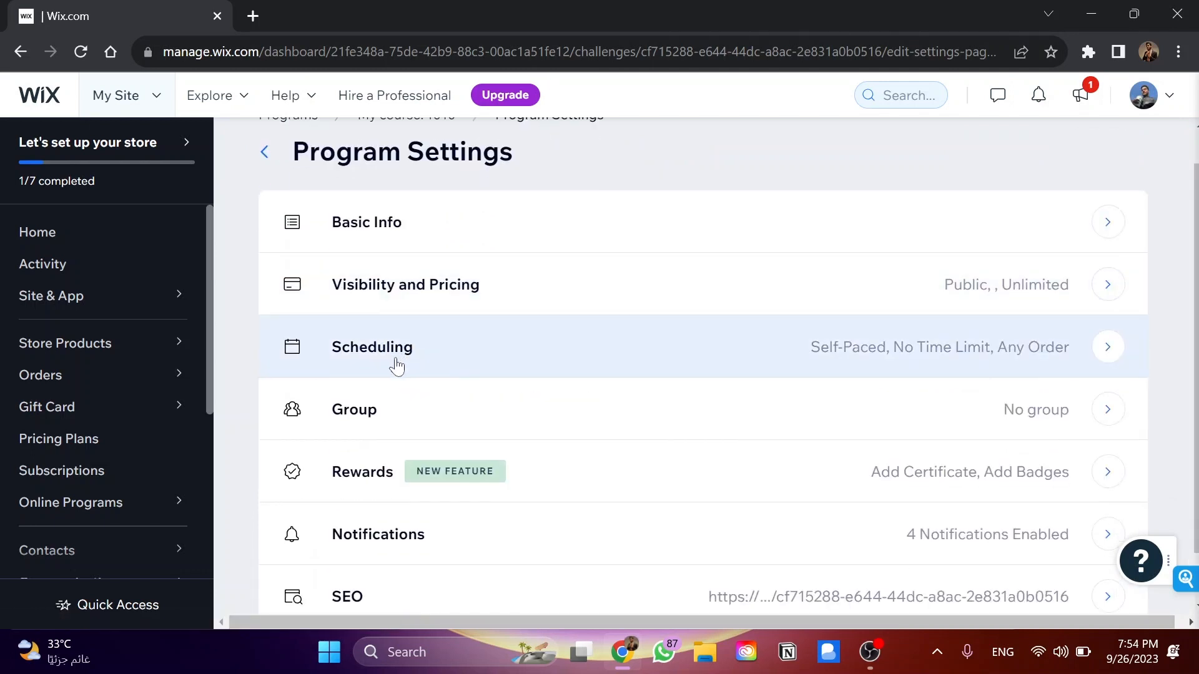
pyautogui.click(427, 425)
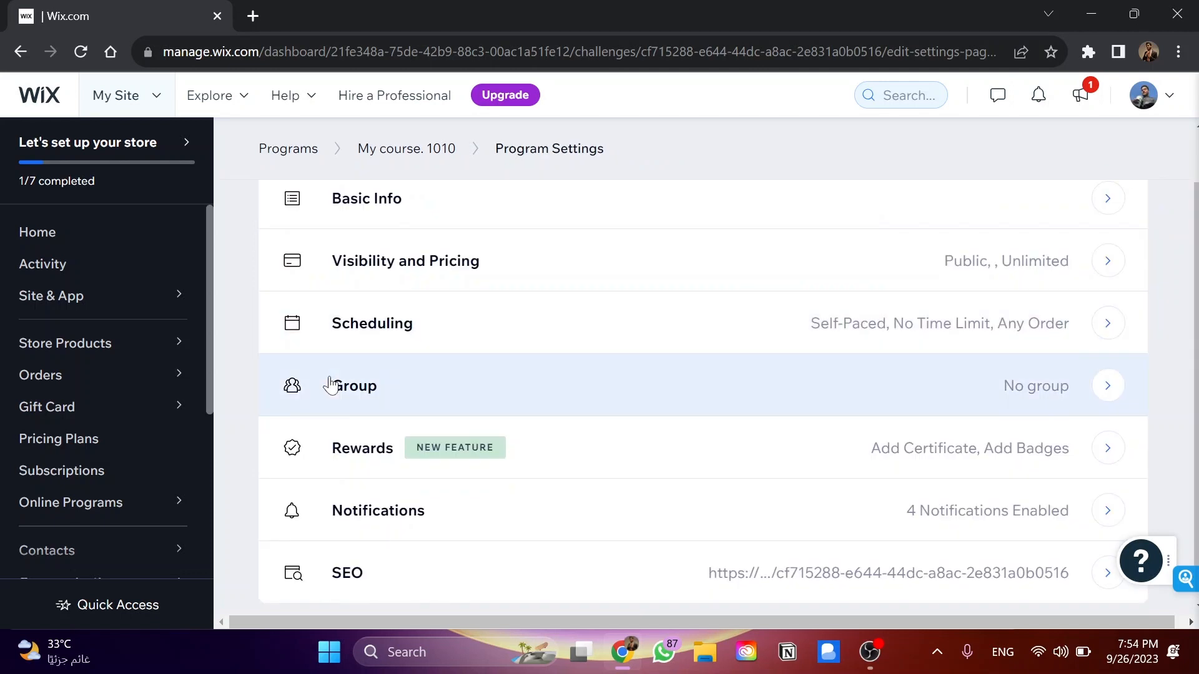
pyautogui.scroll(-1, 330, 383)
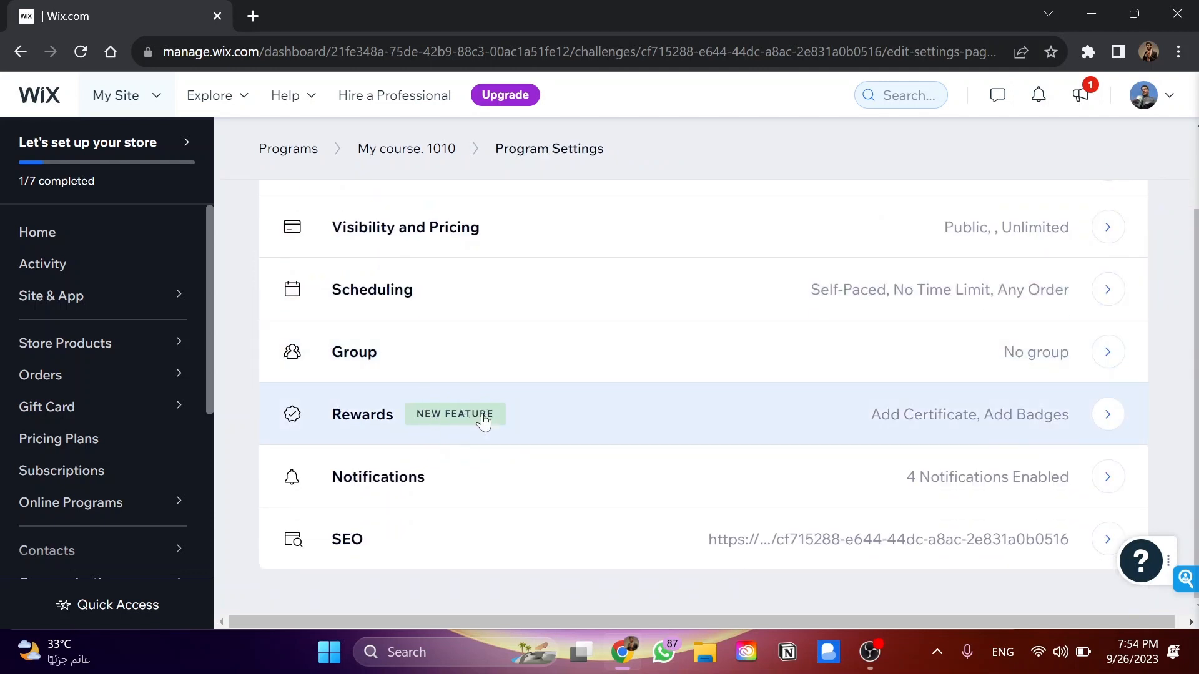
# Open the Rewards settings, examine the new badge form, and close it without creating a badge
pyautogui.click(618, 409)
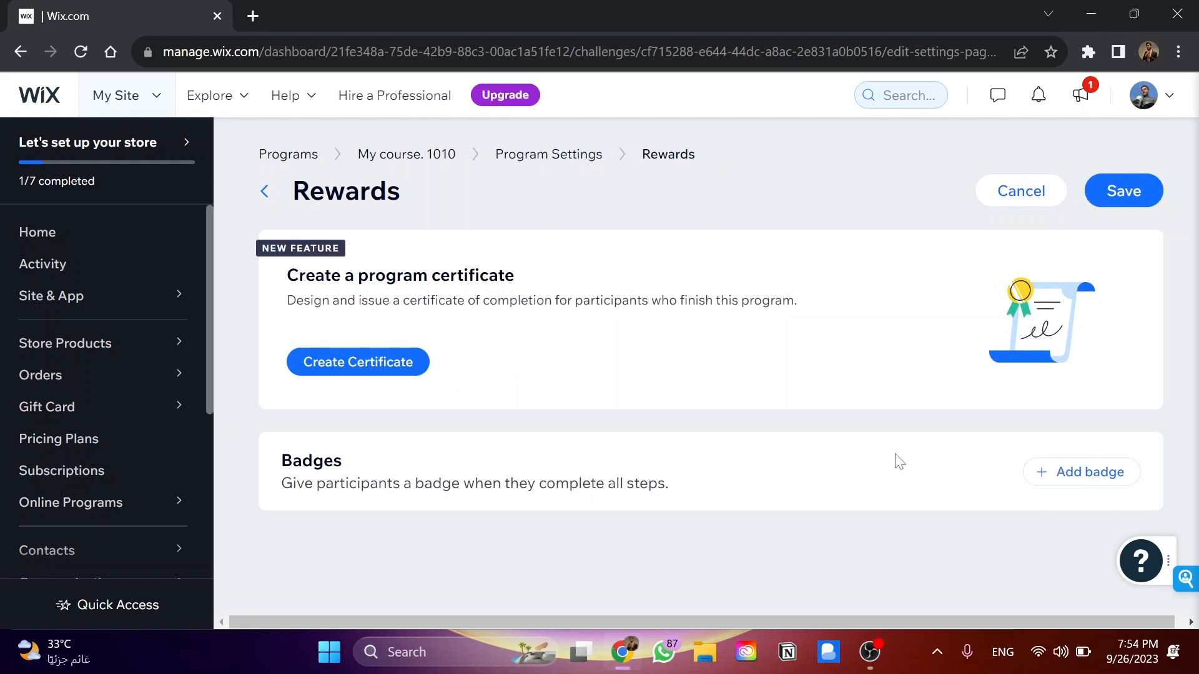
pyautogui.click(1067, 471)
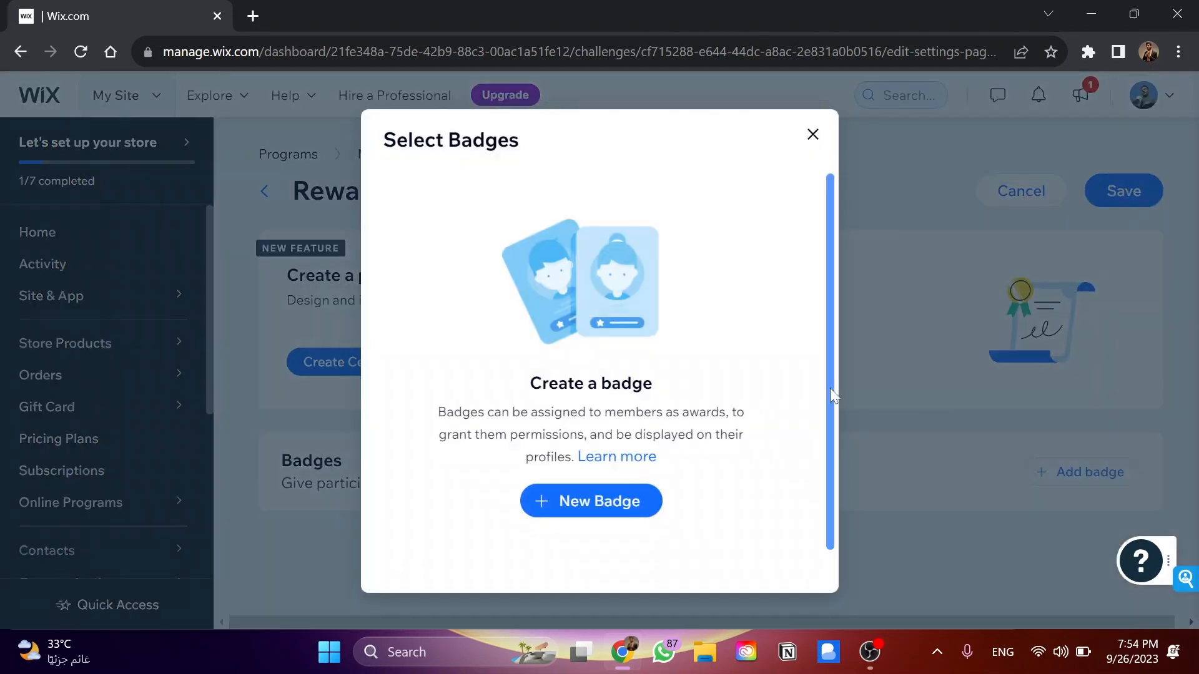
pyautogui.click(618, 501)
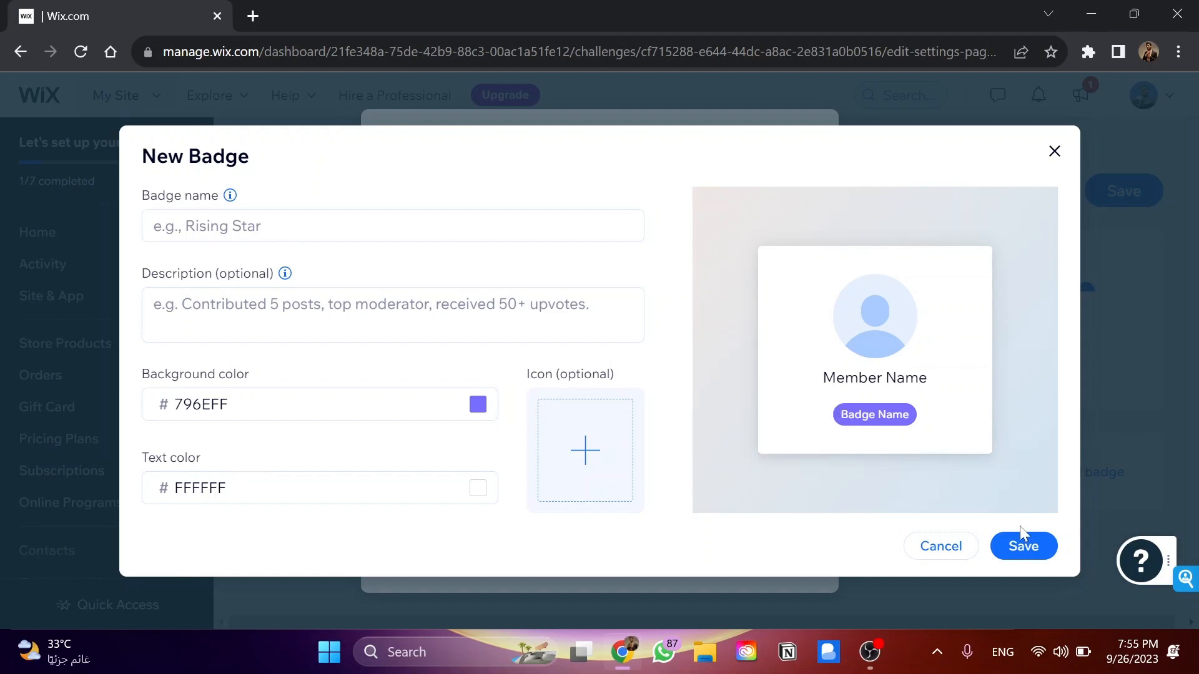
pyautogui.click(1056, 153)
pyautogui.click(813, 135)
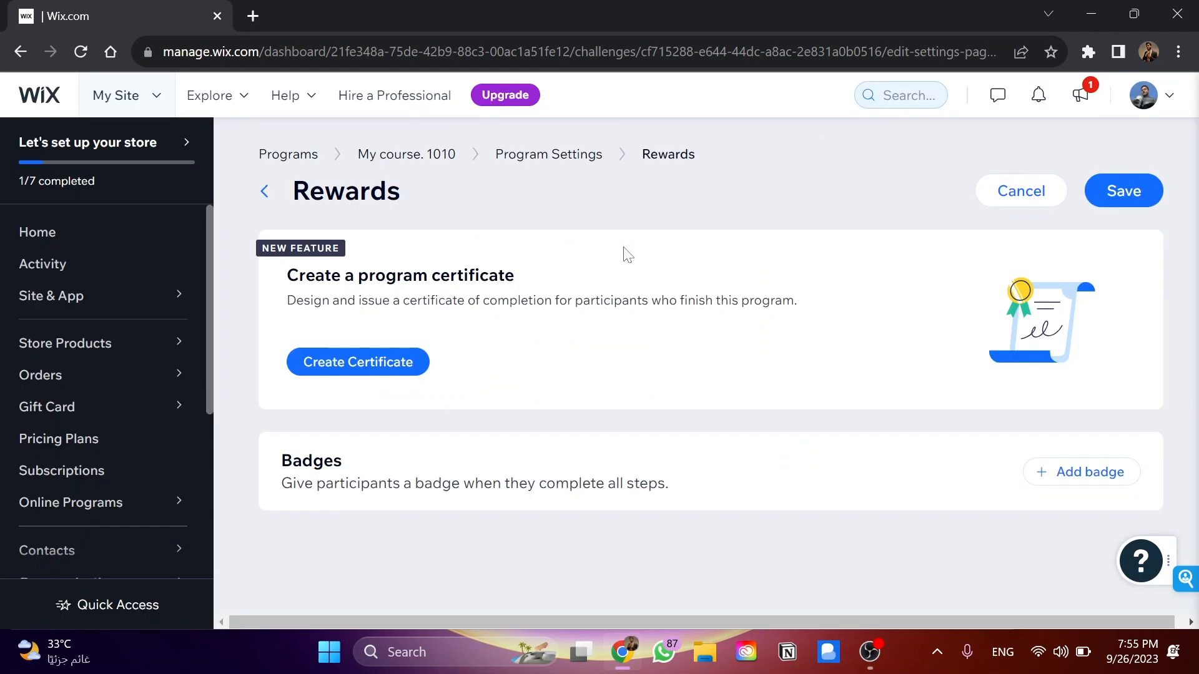
# Open the program certificate editor, look over the Classic and Modern templates, and leave without saving
pyautogui.click(374, 374)
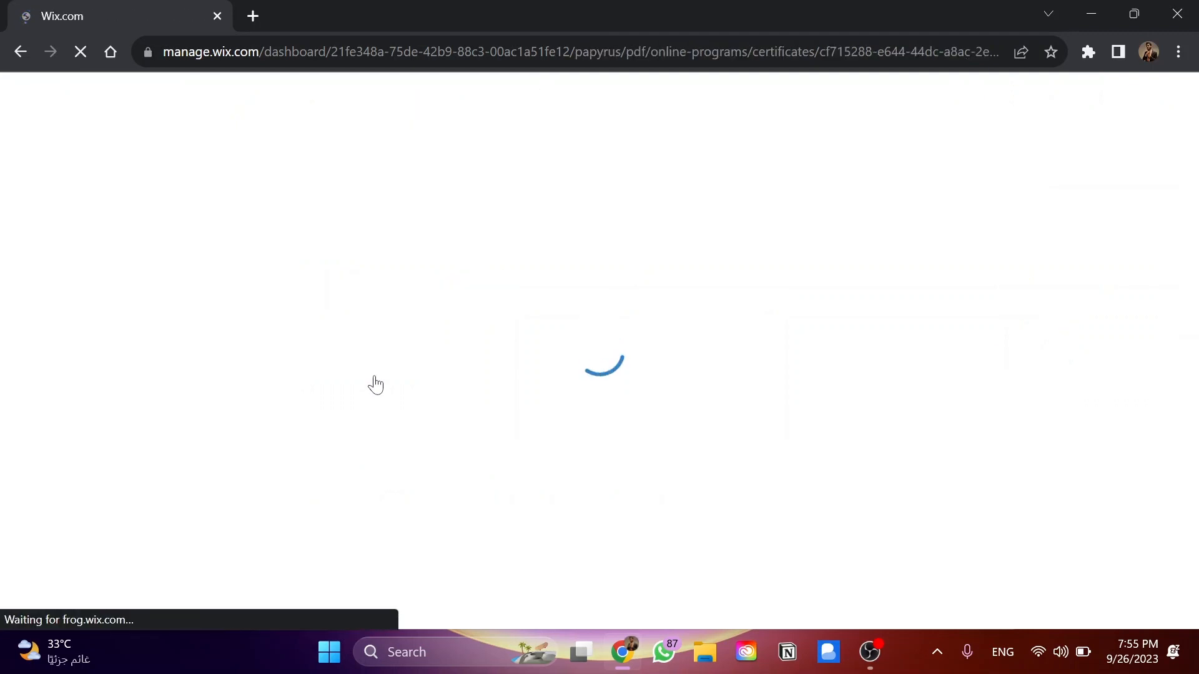
pyautogui.scroll(-3, 296, 380)
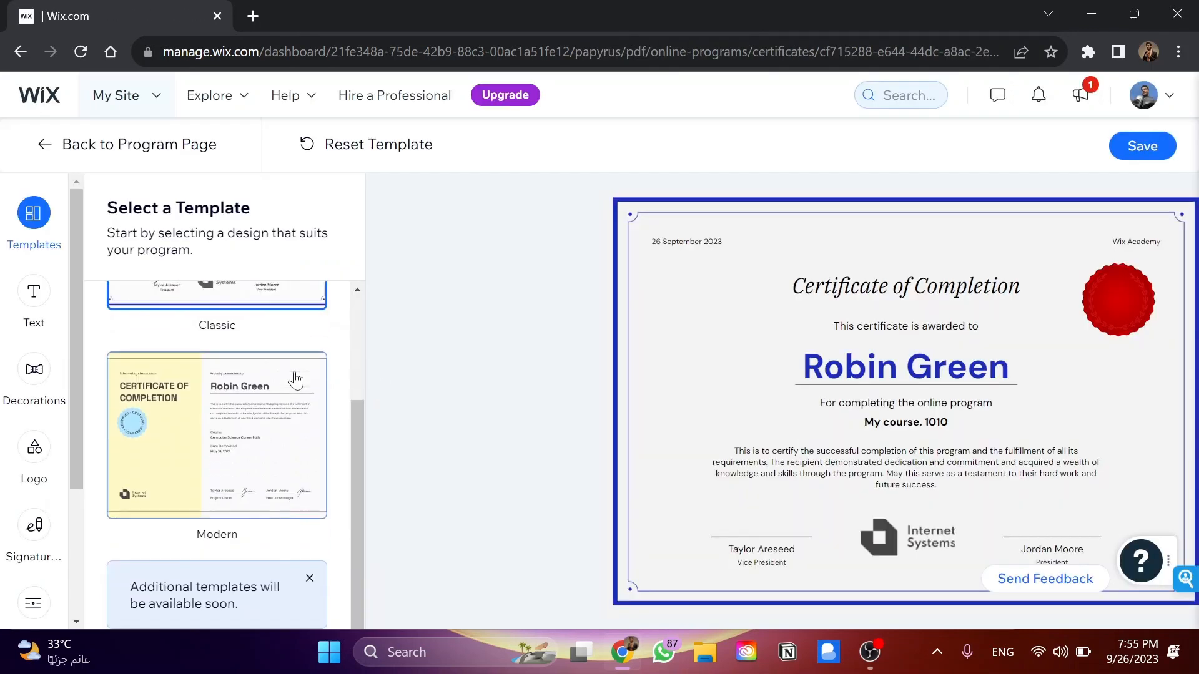
pyautogui.scroll(3, 296, 380)
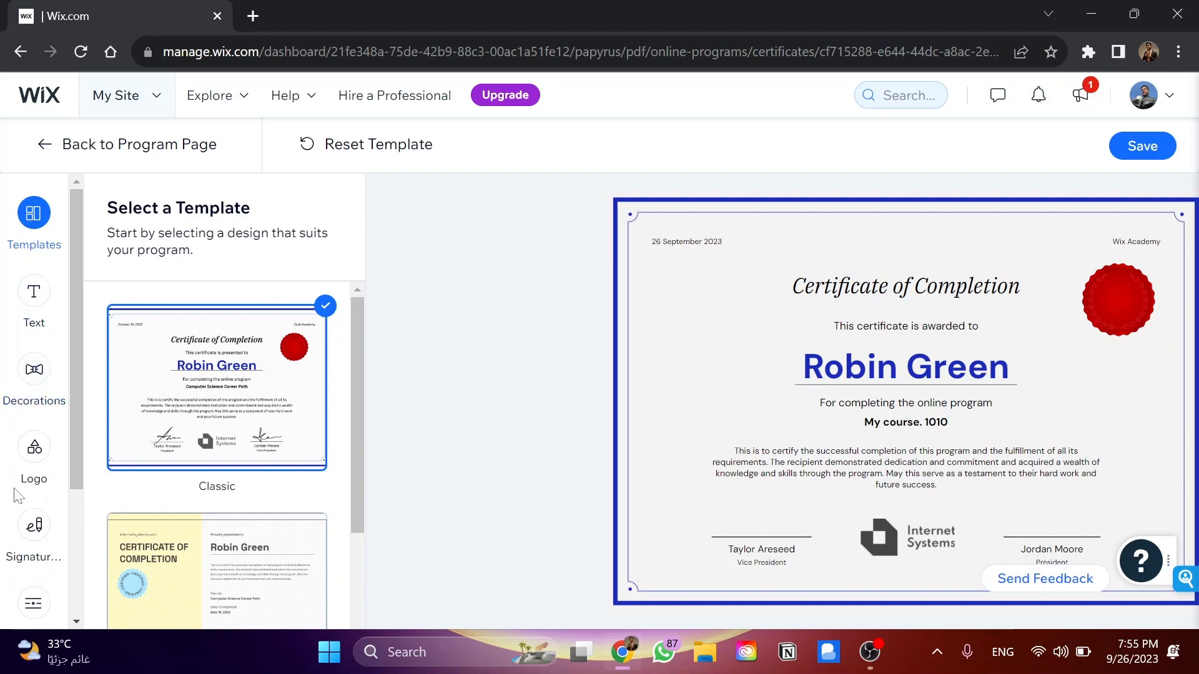
pyautogui.click(21, 52)
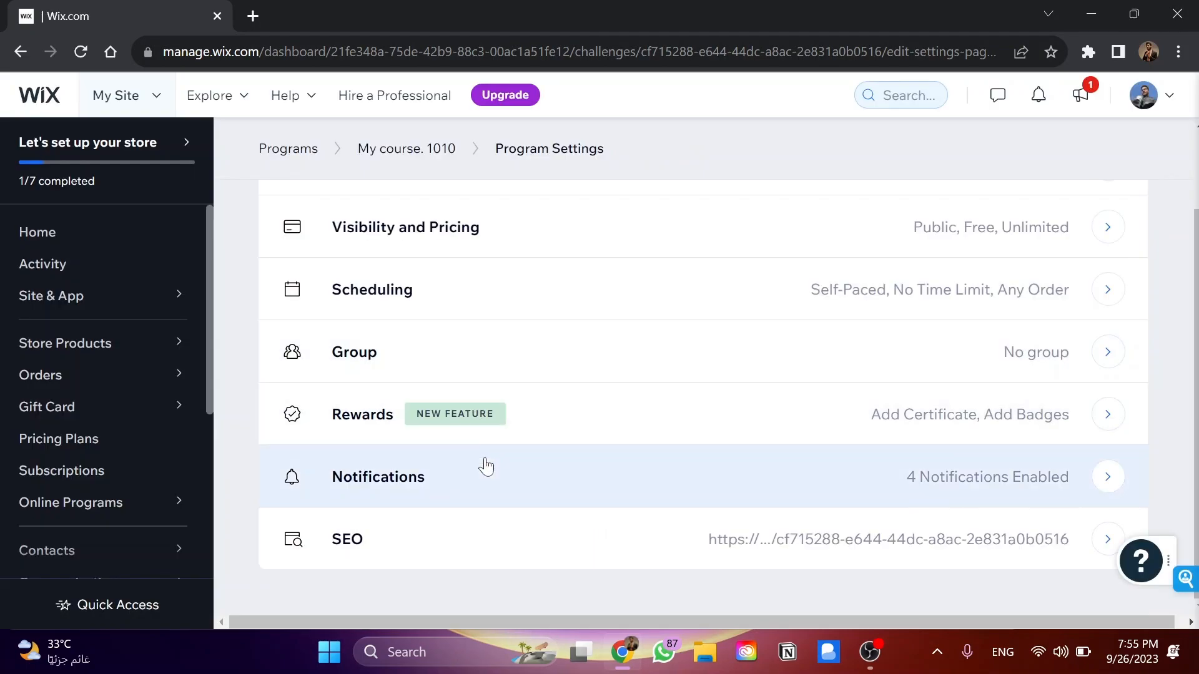
# Examine the participant notifications and the Automations option in the Notification Settings, and return to Program Settings
pyautogui.click(461, 476)
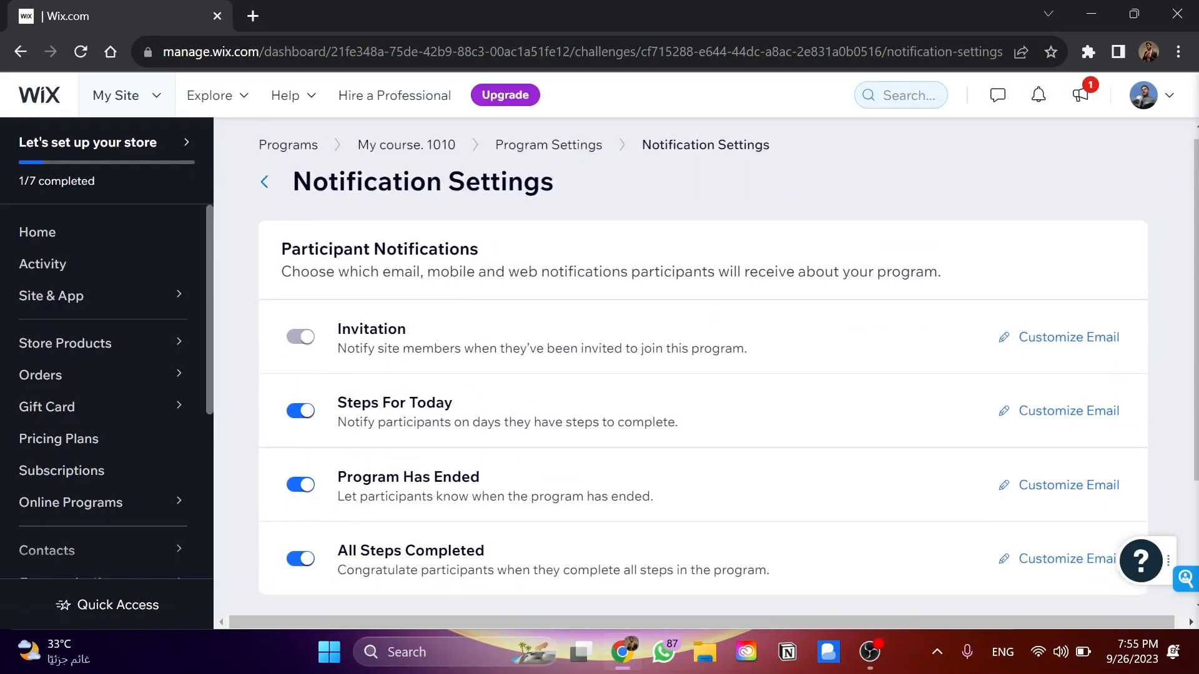
pyautogui.doubleClick(355, 348)
pyautogui.scroll(-1, 704, 376)
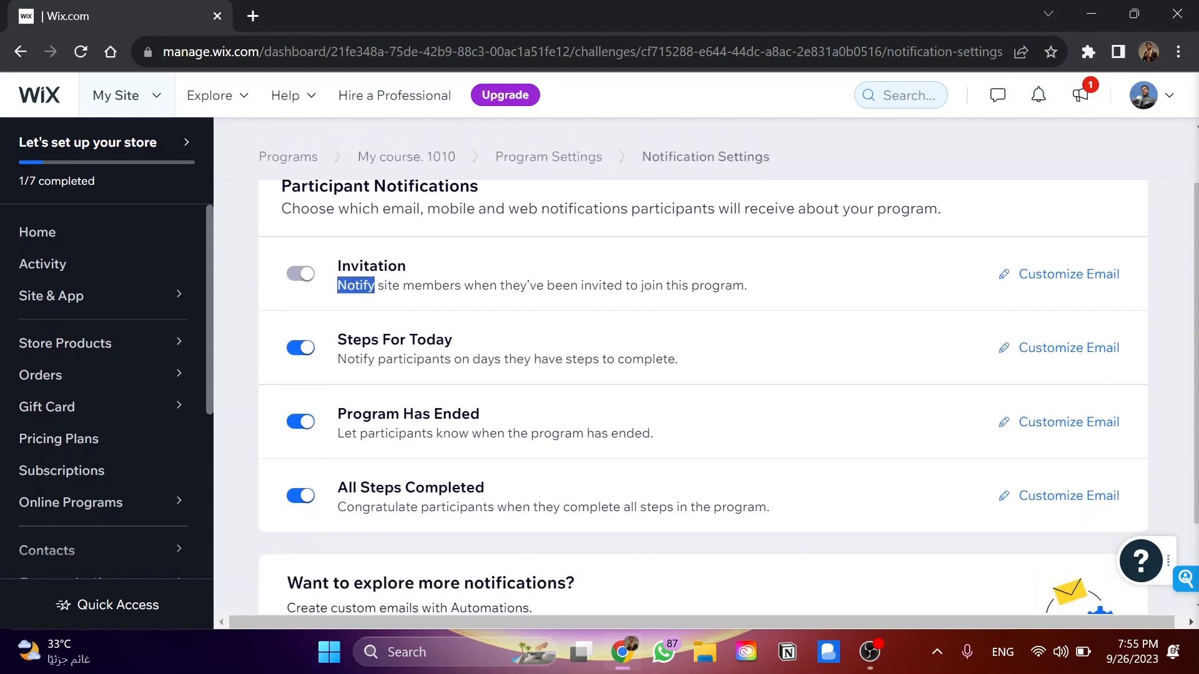
pyautogui.scroll(-2, 418, 437)
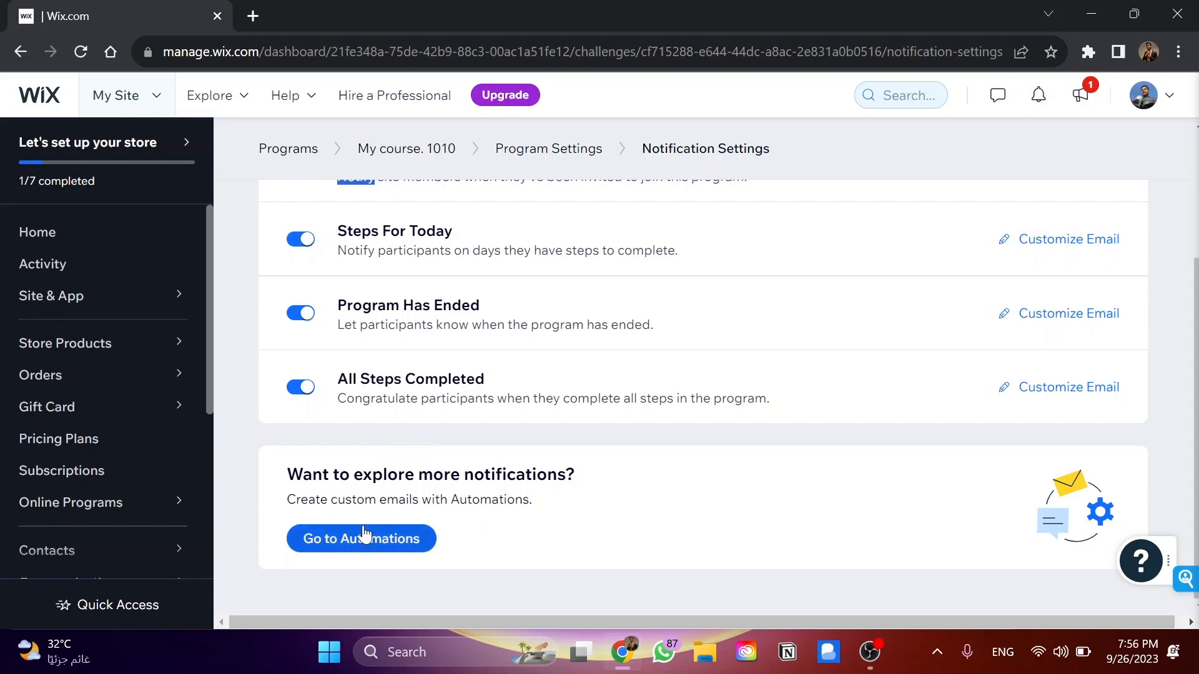
pyautogui.scroll(3, 543, 493)
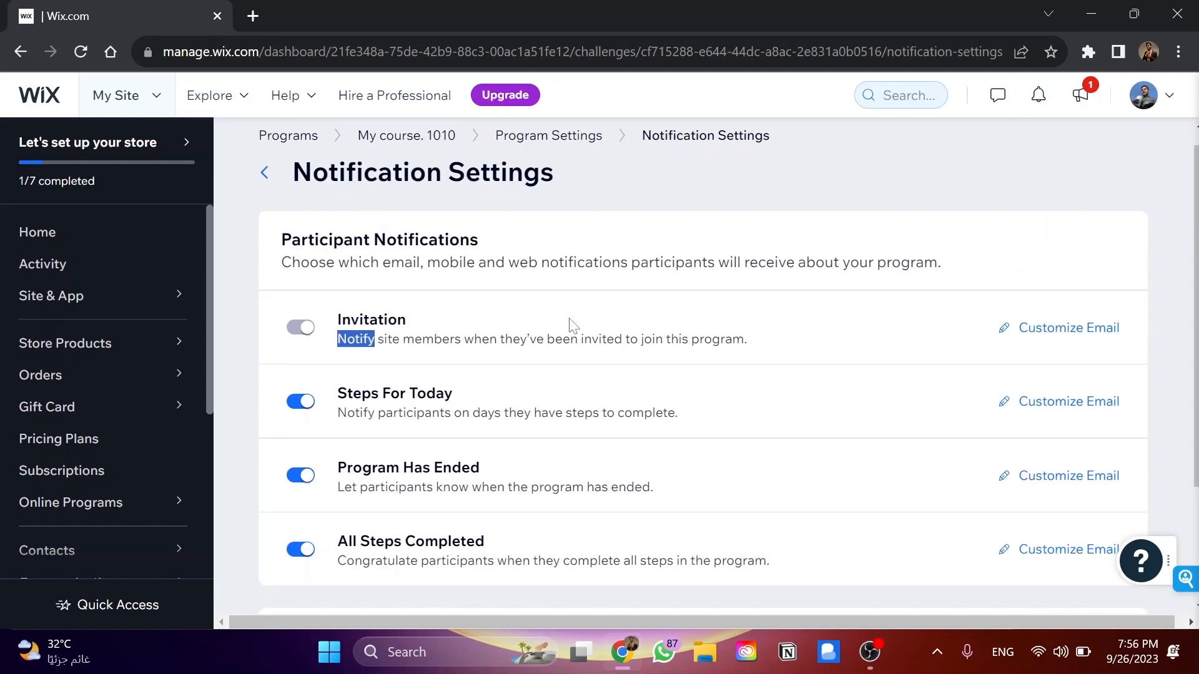
pyautogui.click(550, 133)
# Open the program's SEO settings to check the available tools, and close them
pyautogui.scroll(-2, 475, 462)
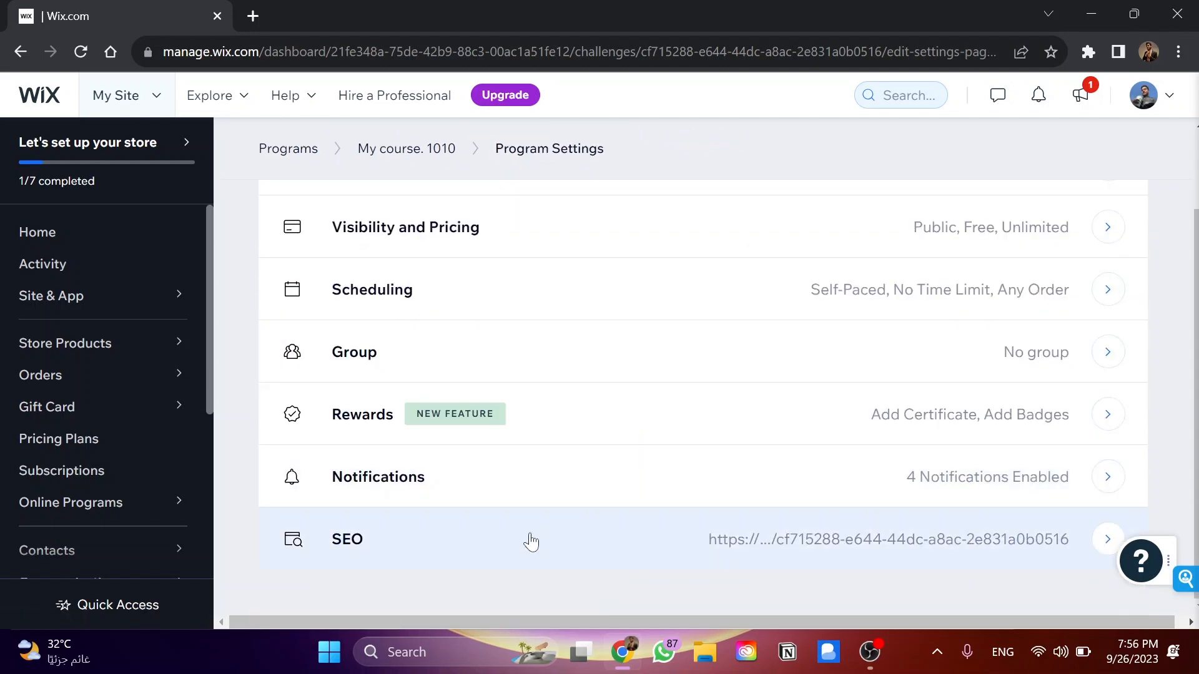
pyautogui.click(475, 547)
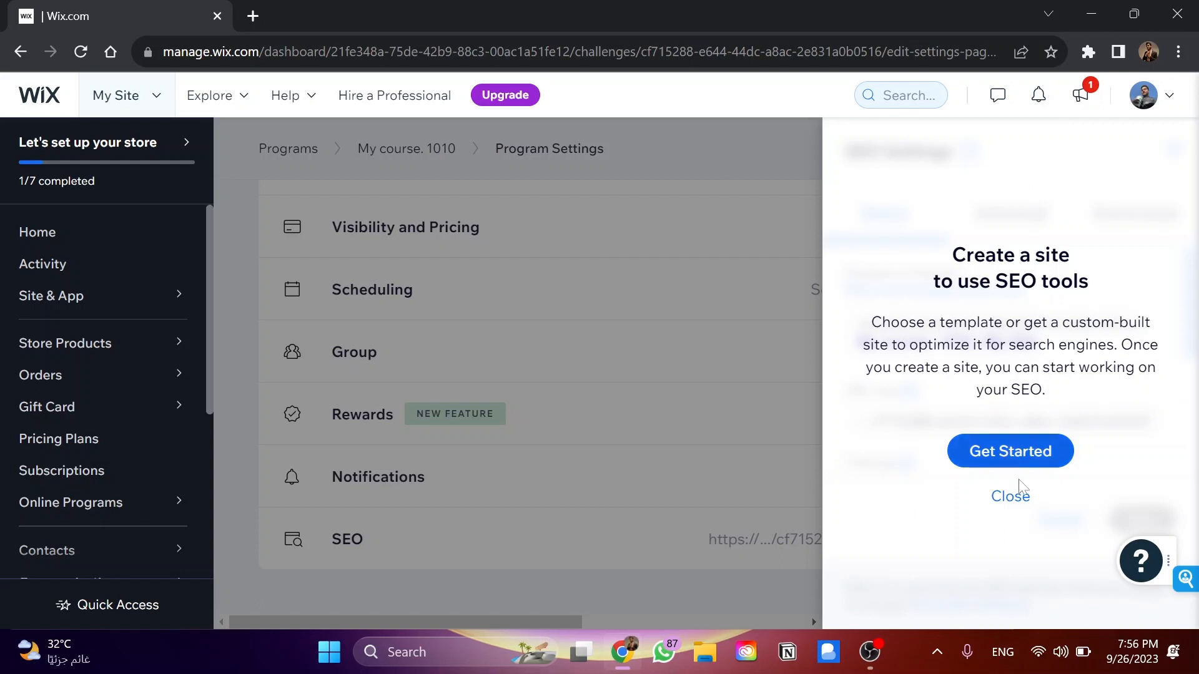
pyautogui.click(1011, 497)
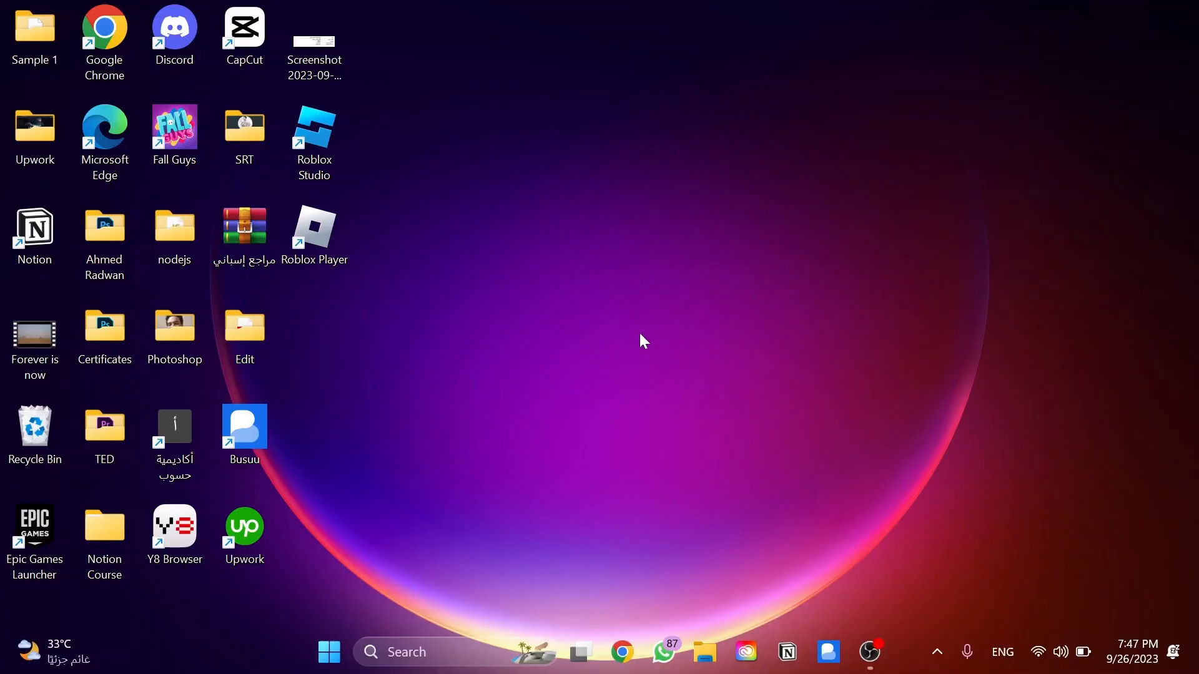
# Open Google Chrome, search Google for wix app market, and open the Wix App Market site
pyautogui.click(626, 654)
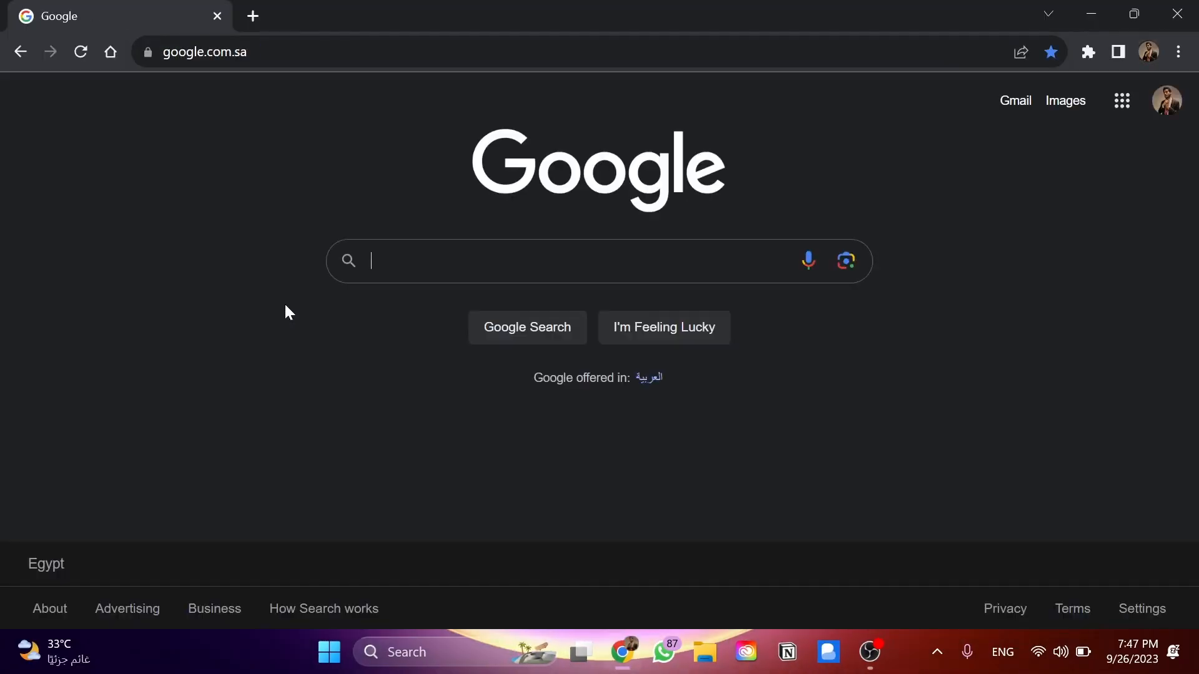
pyautogui.write('wix')
pyautogui.press('Down')
pyautogui.press('Return')
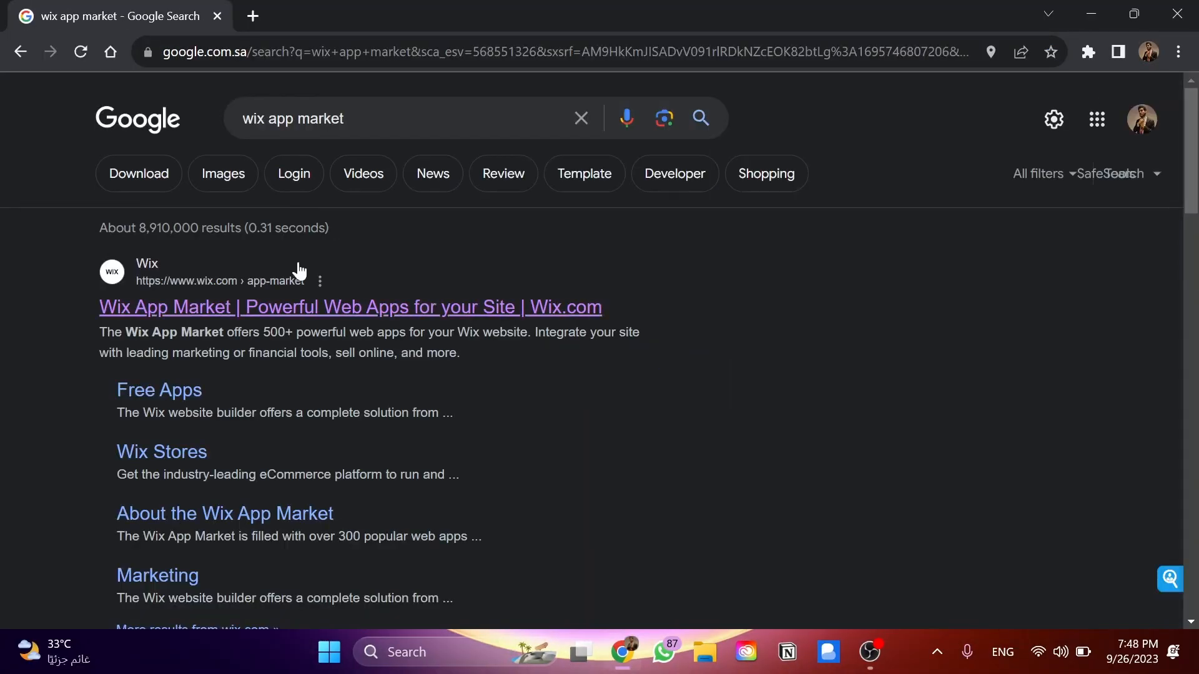
pyautogui.click(444, 309)
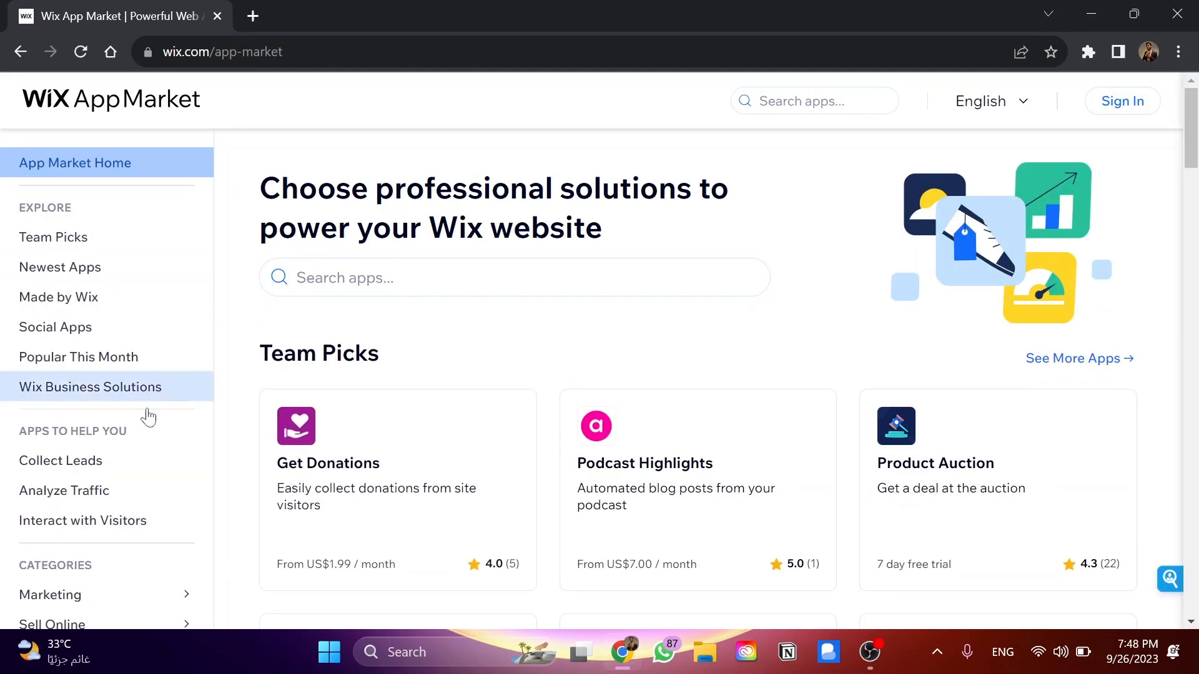
pyautogui.scroll(-1, 150, 414)
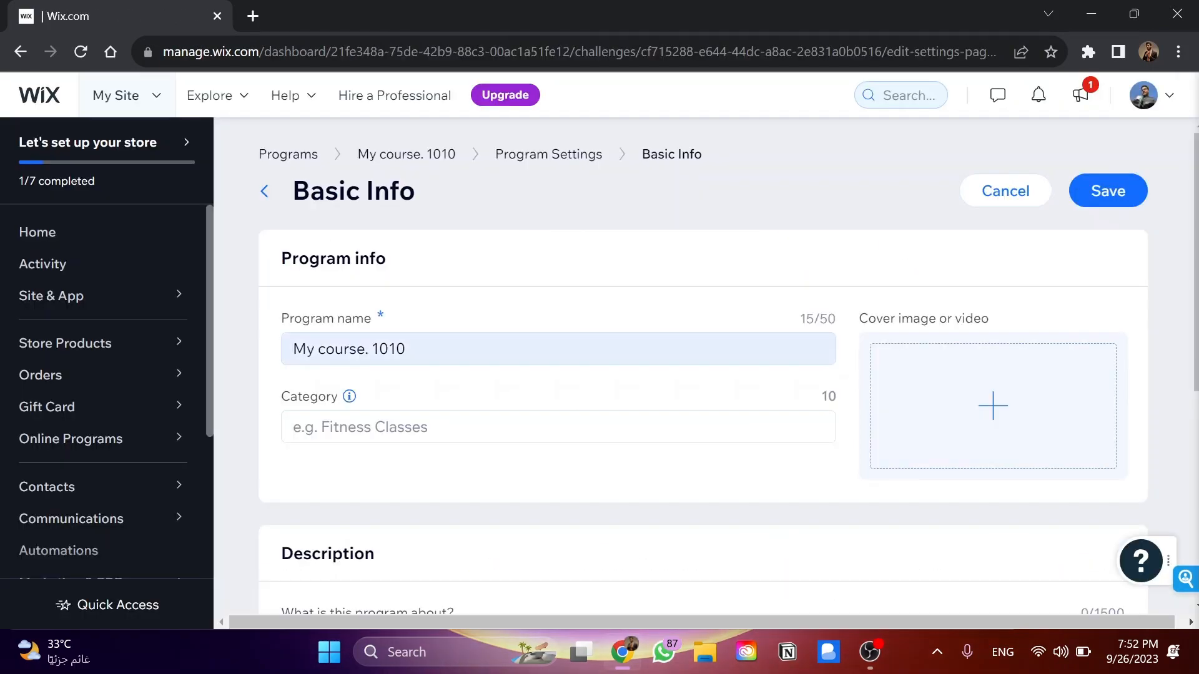
# Examine the program's Basic Info fields, including category, description, and cover image or video
pyautogui.click(546, 426)
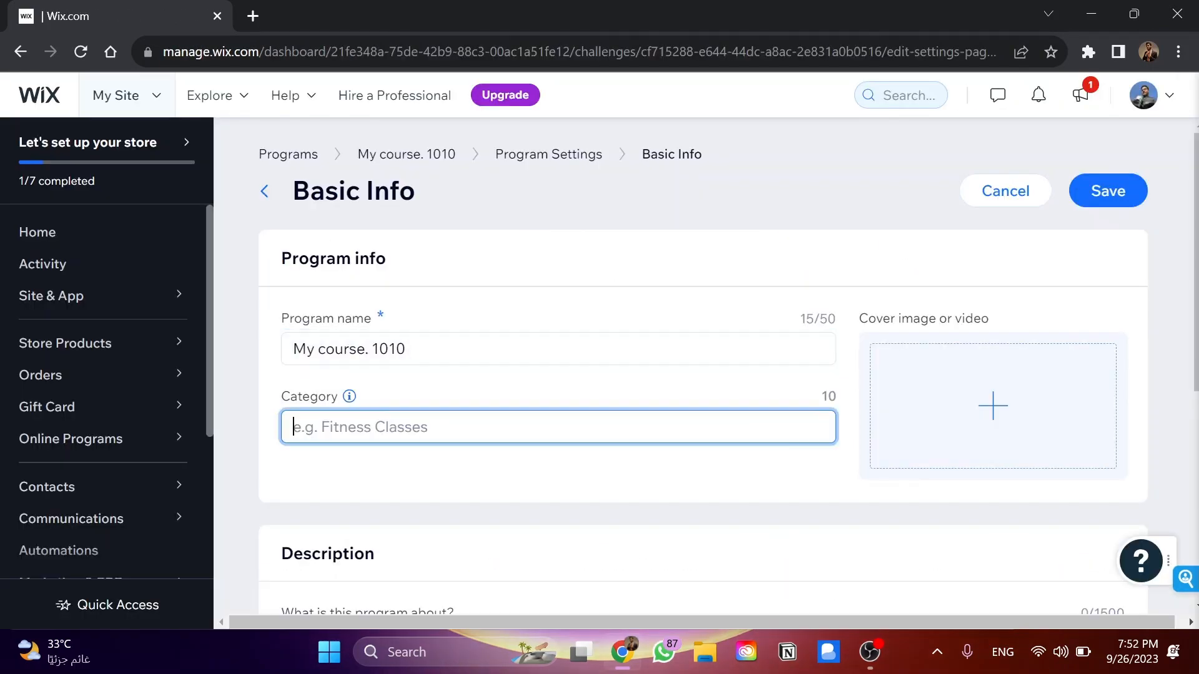
pyautogui.scroll(-3, 546, 465)
pyautogui.click(550, 480)
pyautogui.scroll(-3, 624, 431)
pyautogui.scroll(6, 633, 422)
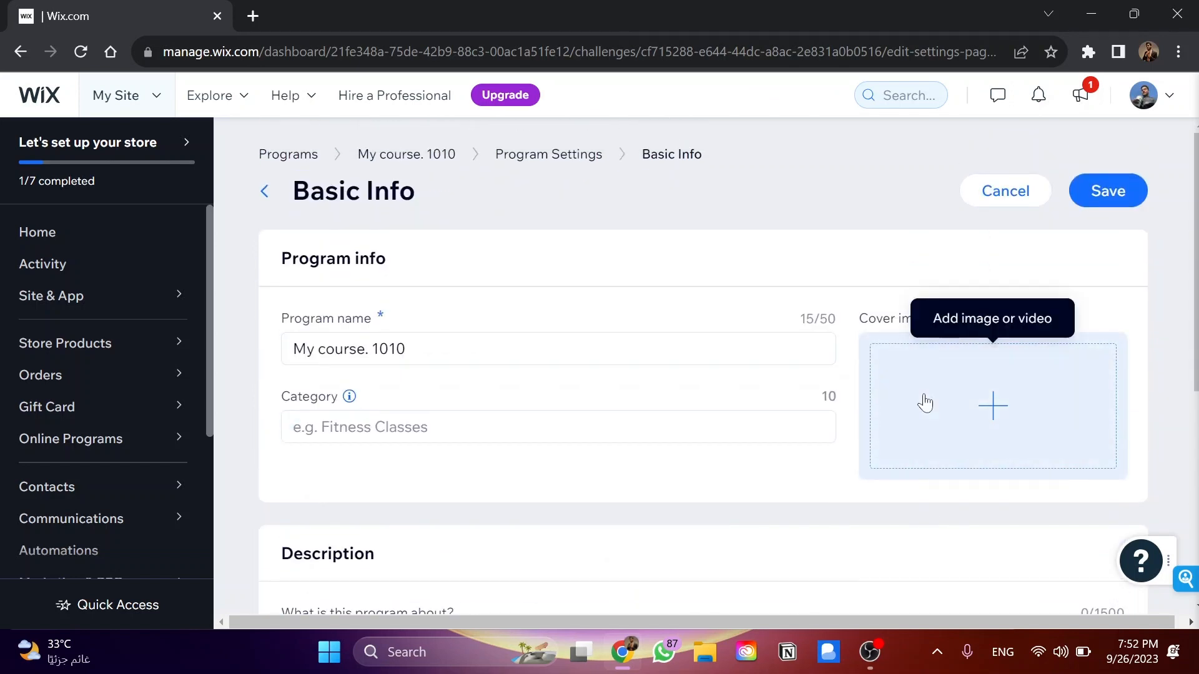
# Open the program's Visibility and Pricing settings and look over the visibility and pricing options
pyautogui.click(527, 154)
pyautogui.click(527, 324)
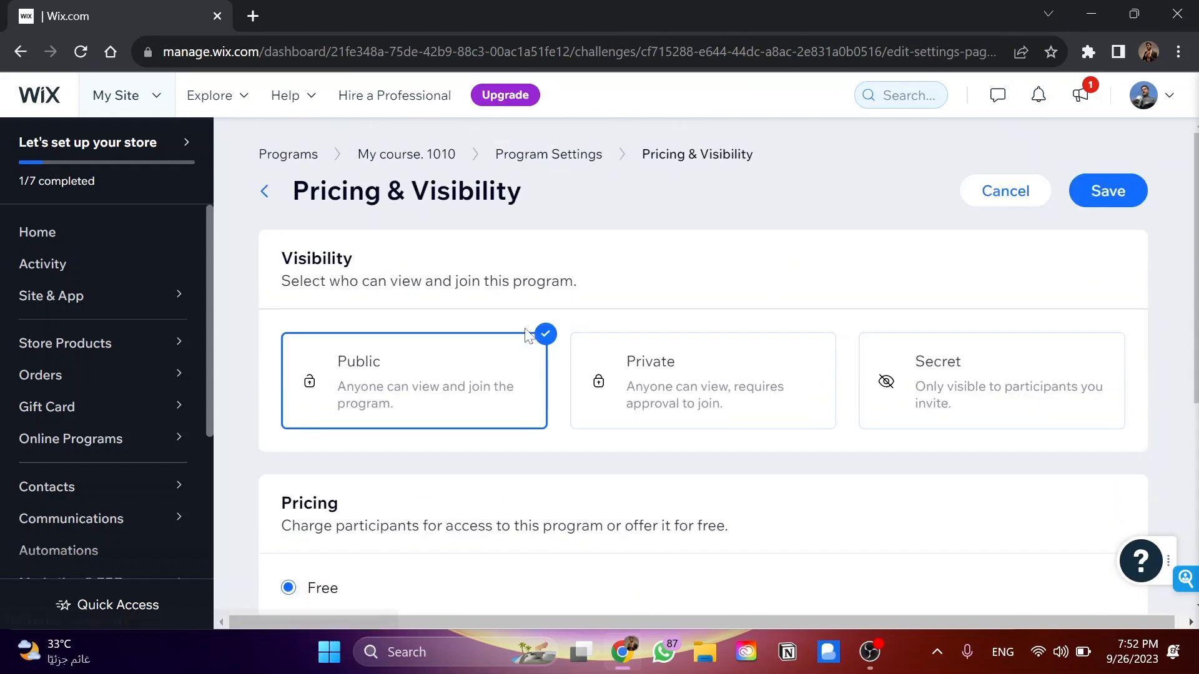
pyautogui.scroll(-3, 725, 418)
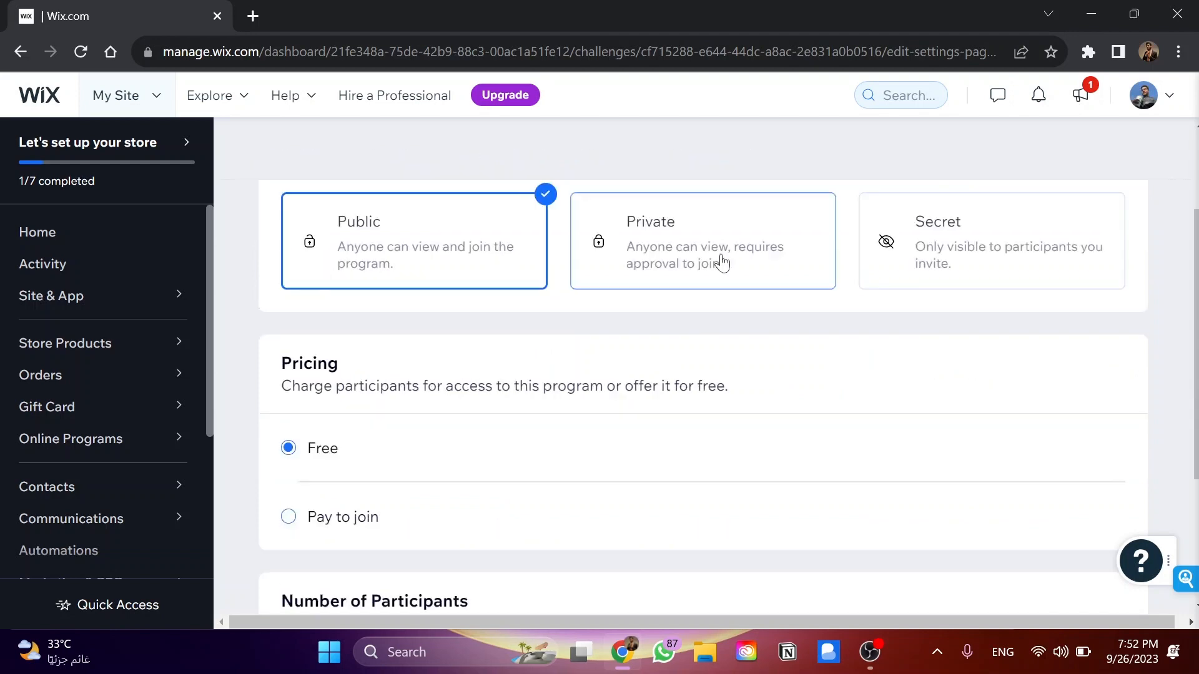
# Switch the program's pricing to Pay to join and look over the one-time payment and pricing plan options
pyautogui.click(335, 463)
pyautogui.scroll(-2, 428, 448)
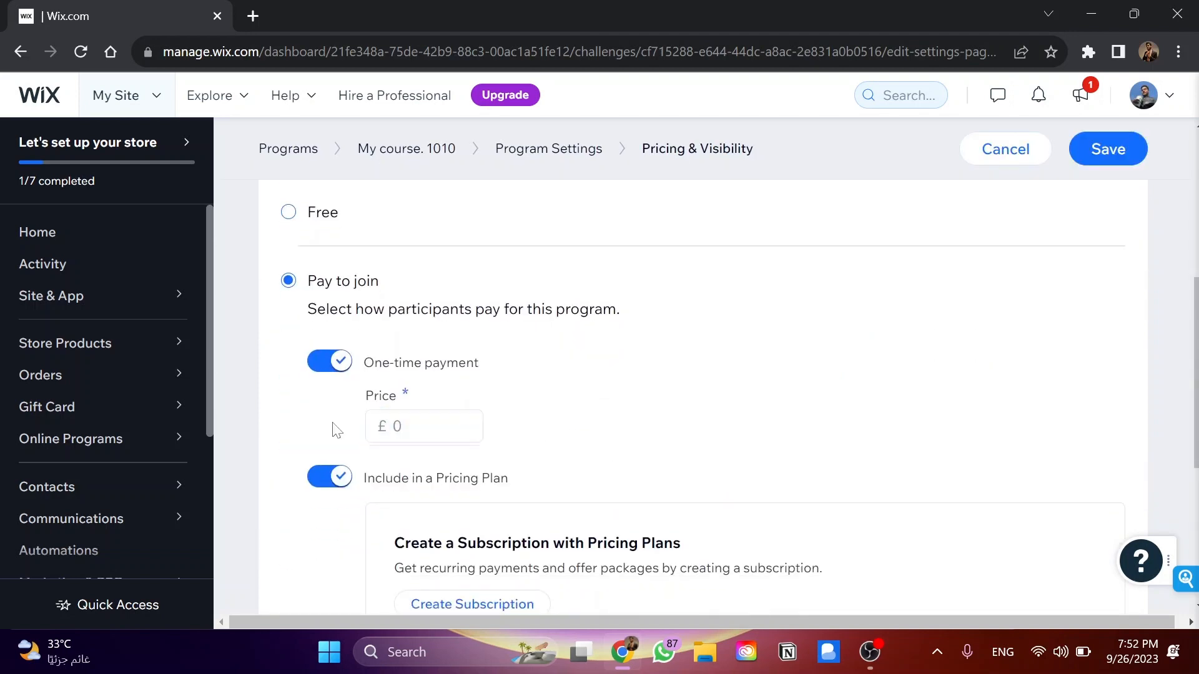
pyautogui.scroll(-3, 335, 431)
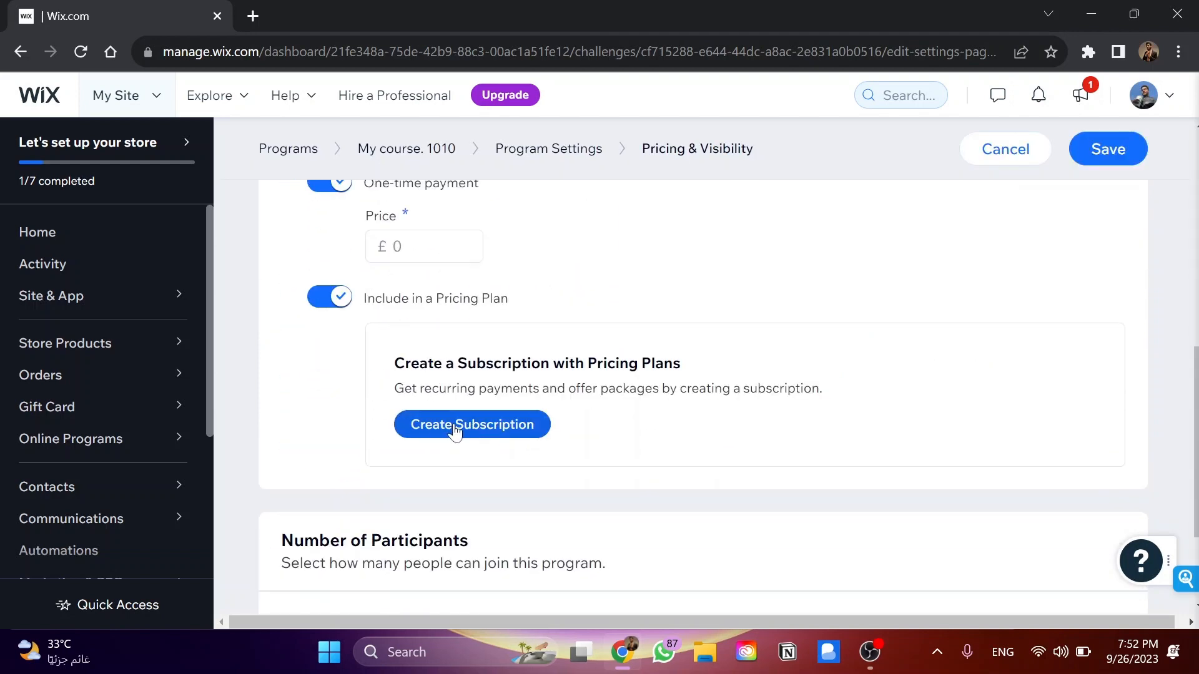
# Open the form for creating a subscription plan, examine its details, included programs and pricing options, and cancel it
pyautogui.click(455, 431)
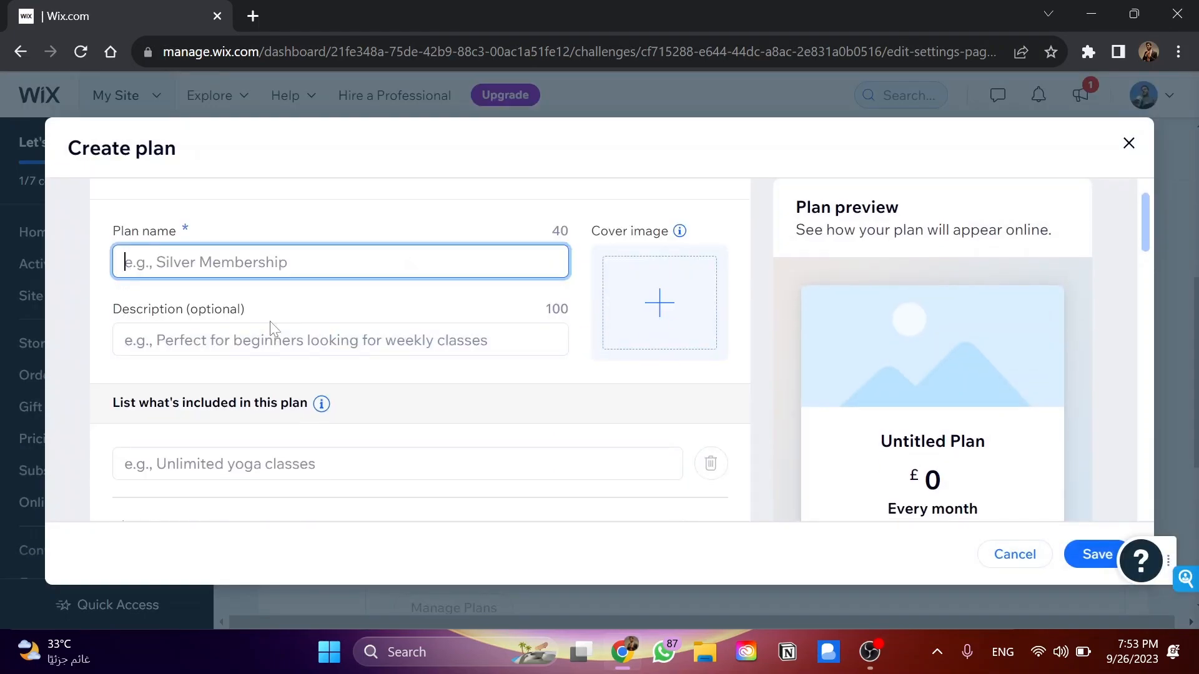
pyautogui.scroll(-1, 273, 329)
pyautogui.scroll(-10, 554, 326)
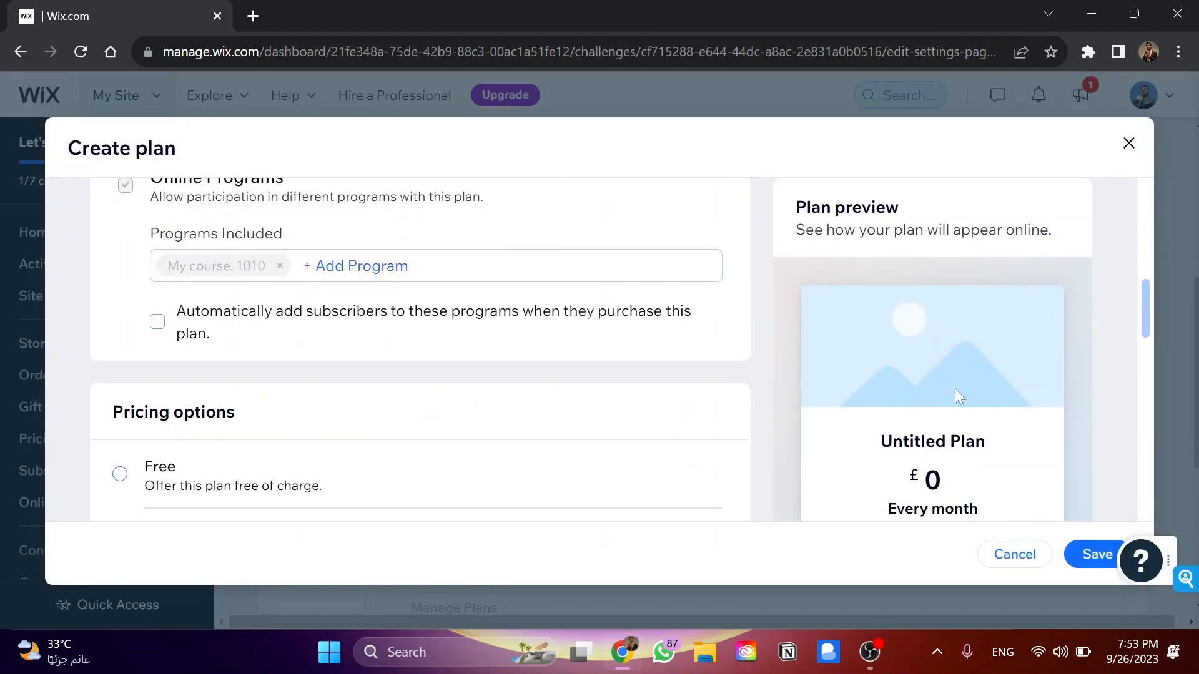
pyautogui.scroll(3, 554, 326)
pyautogui.click(1037, 555)
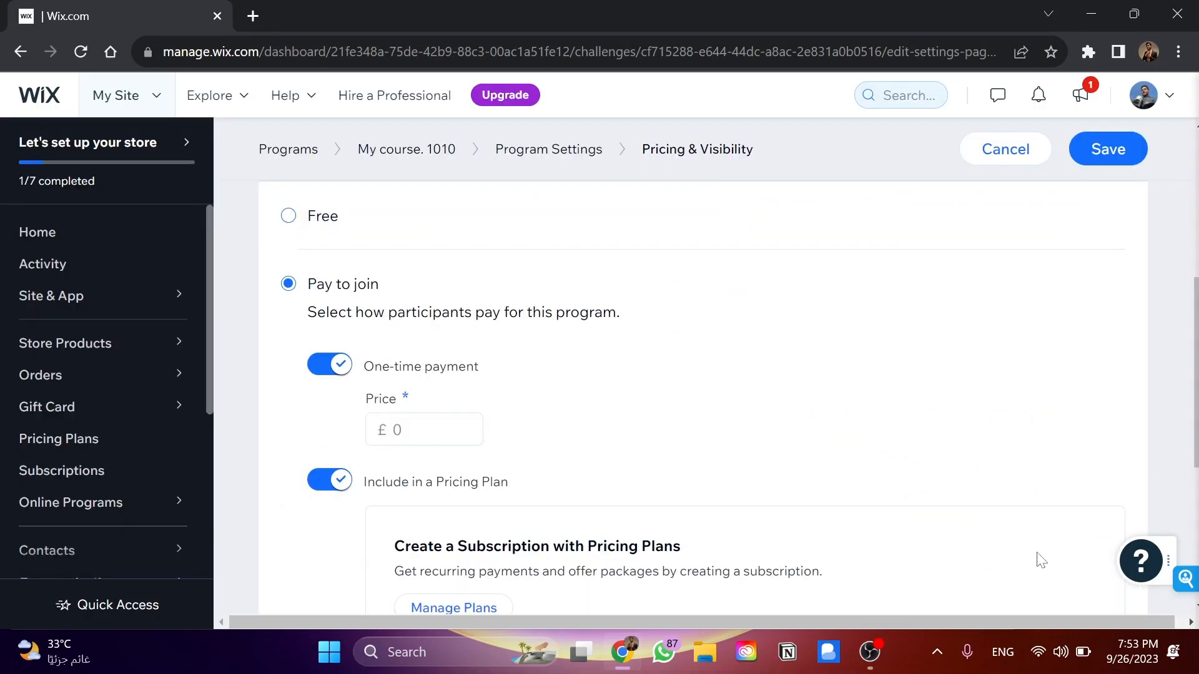
# Try limiting the number of participants, set it back to Unlimited, and leave Pricing & Visibility discarding the changes
pyautogui.scroll(-5, 527, 395)
pyautogui.click(330, 537)
pyautogui.scroll(-1, 360, 559)
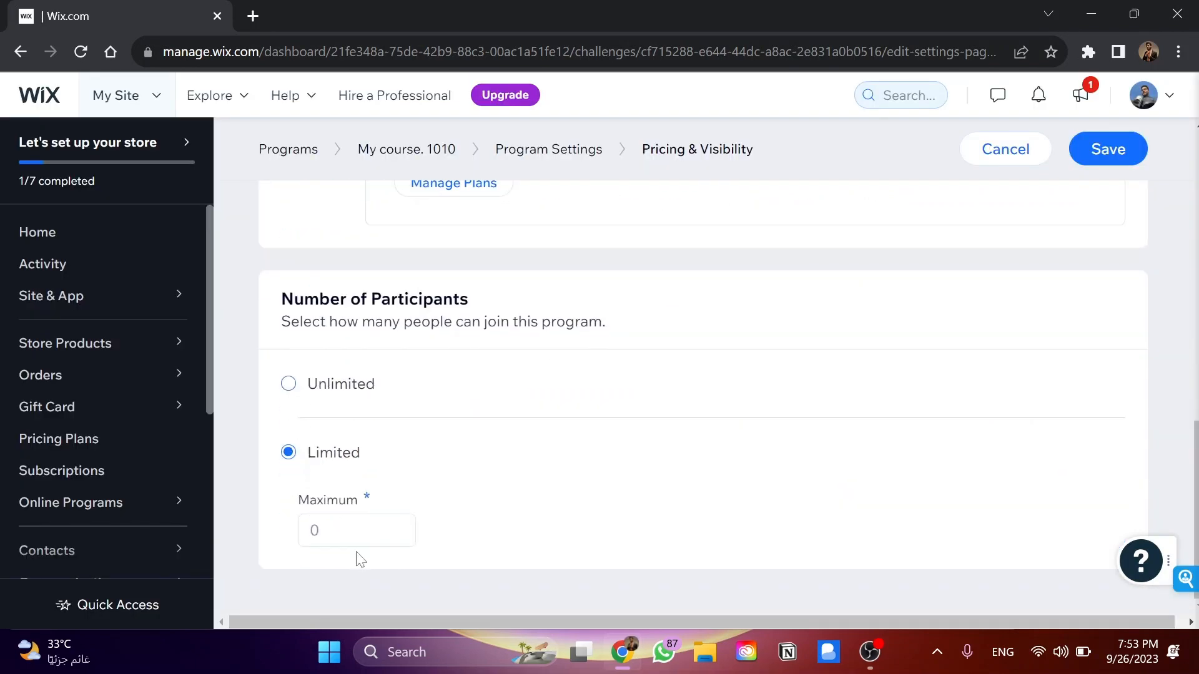
pyautogui.write('00')
pyautogui.click(337, 391)
pyautogui.click(522, 147)
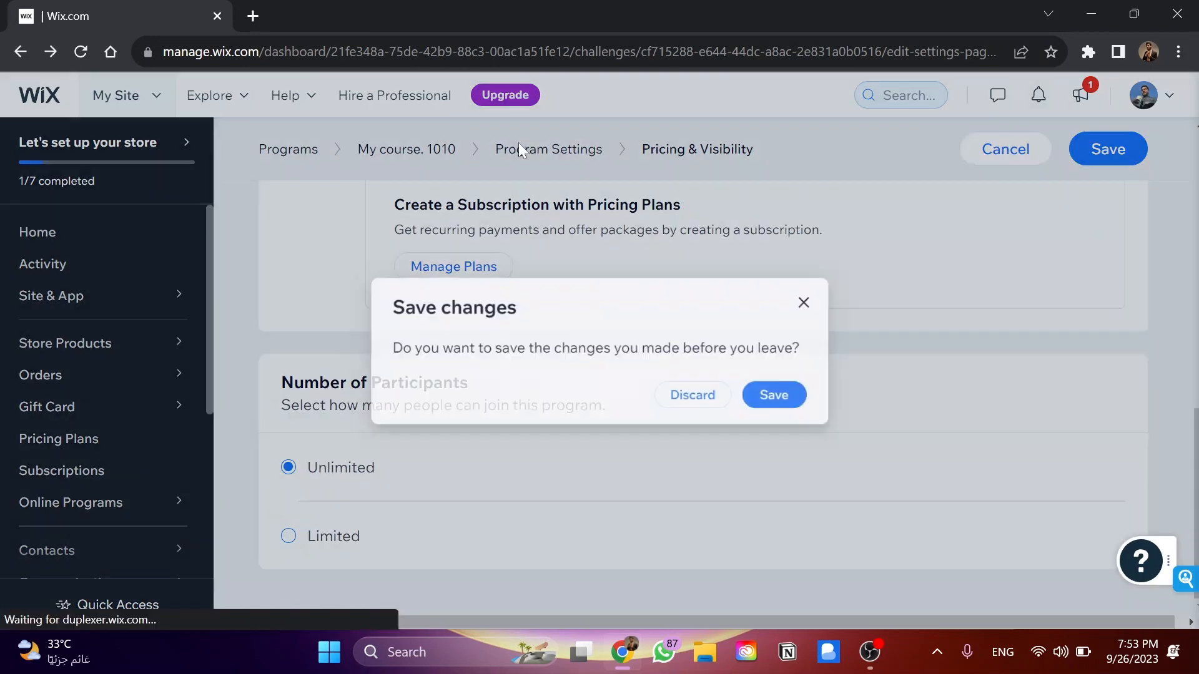
pyautogui.click(696, 397)
# Open the program's Scheduling settings and examine the pacing, time limit, and step order options
pyautogui.click(437, 402)
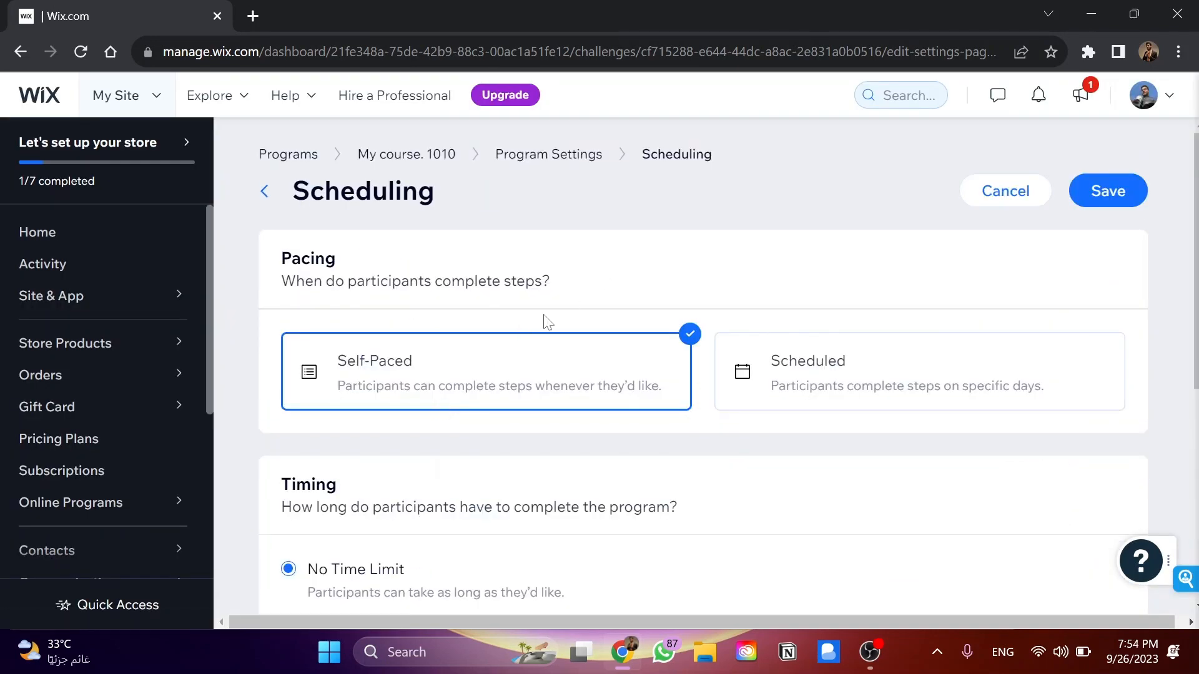
pyautogui.scroll(-3, 375, 406)
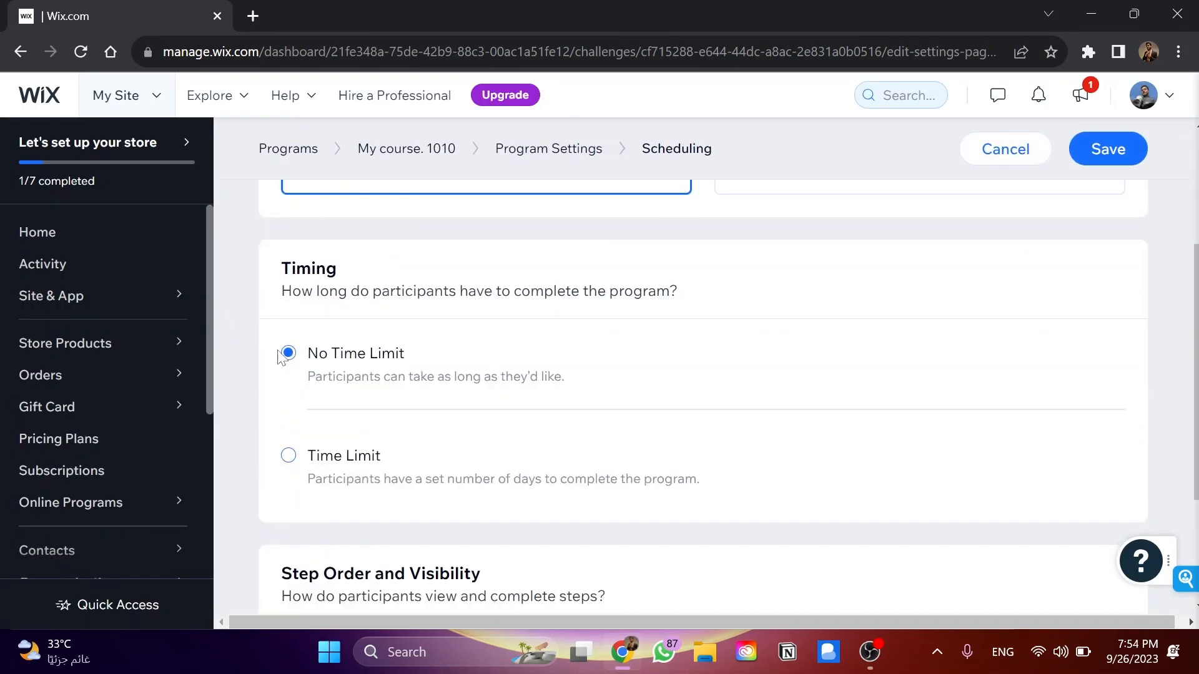
pyautogui.scroll(-3, 281, 357)
pyautogui.click(323, 550)
pyautogui.click(347, 414)
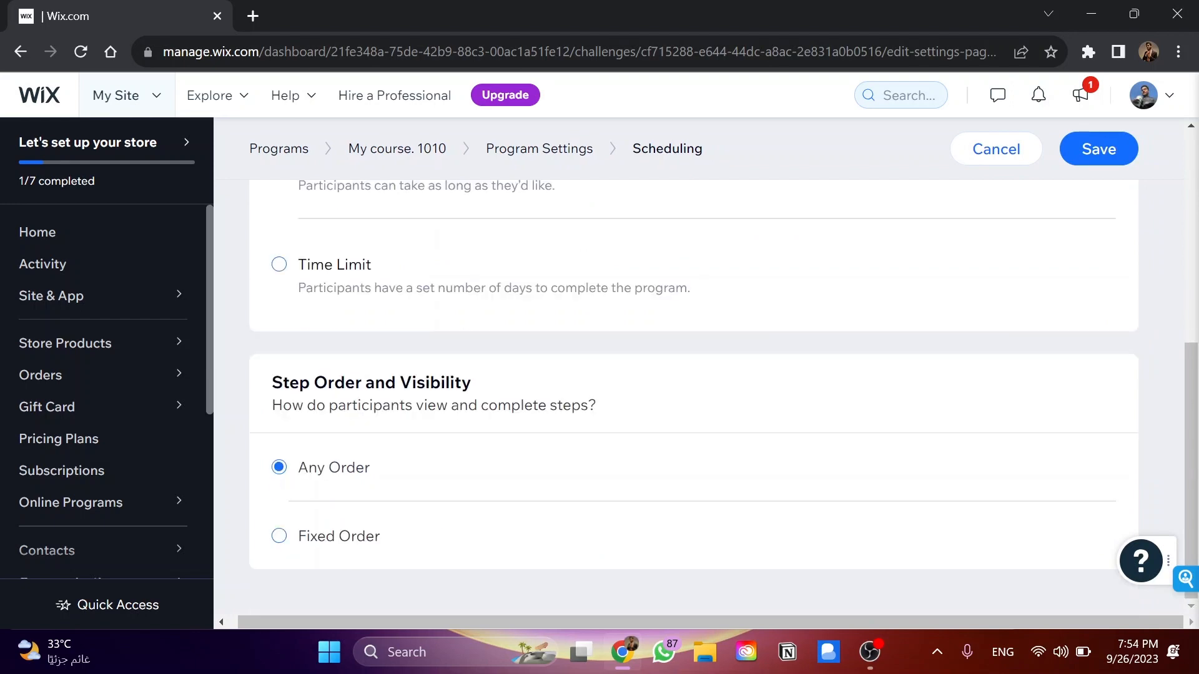
# Return to Program Settings and open the Group settings to check the option for connecting a group
pyautogui.click(539, 148)
pyautogui.click(425, 414)
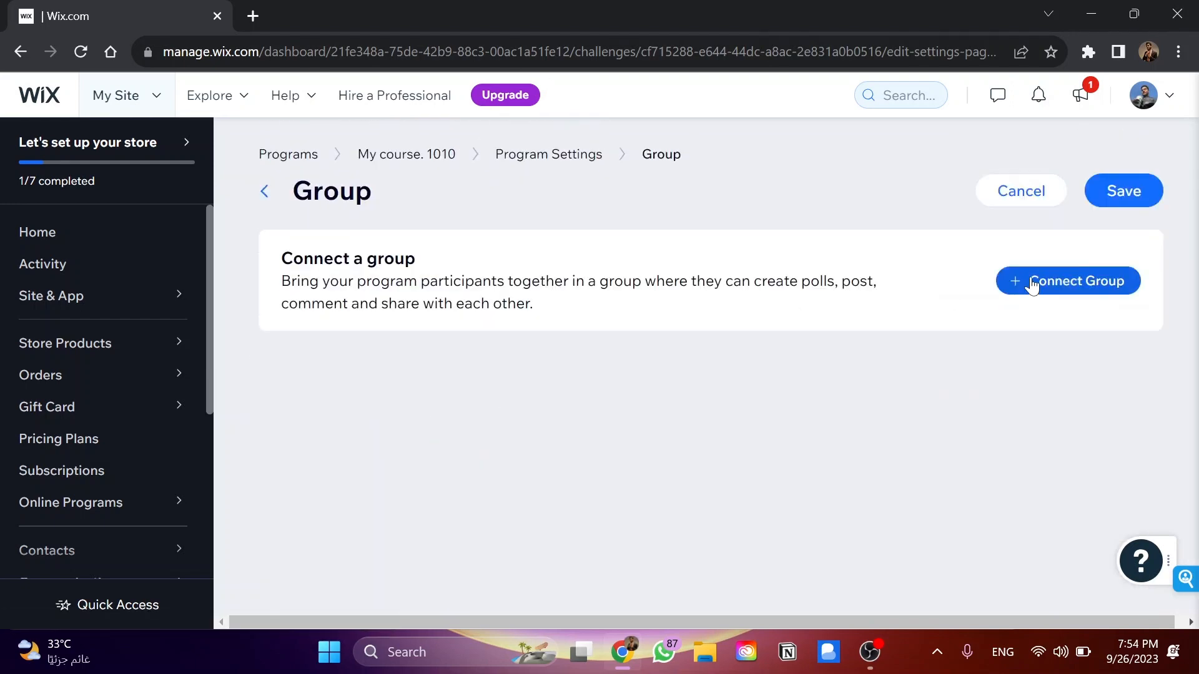
# Open the program's Rewards settings, look over the form for a new badge, and close it without saving
pyautogui.scroll(-1, 350, 423)
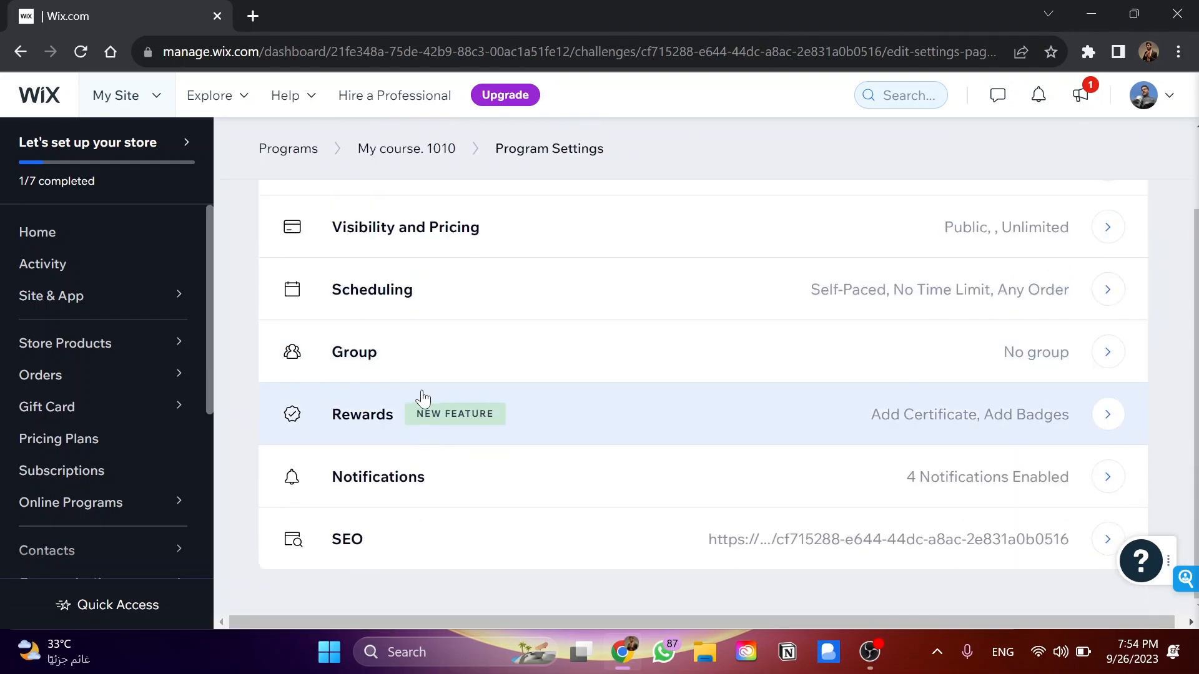
pyautogui.click(612, 401)
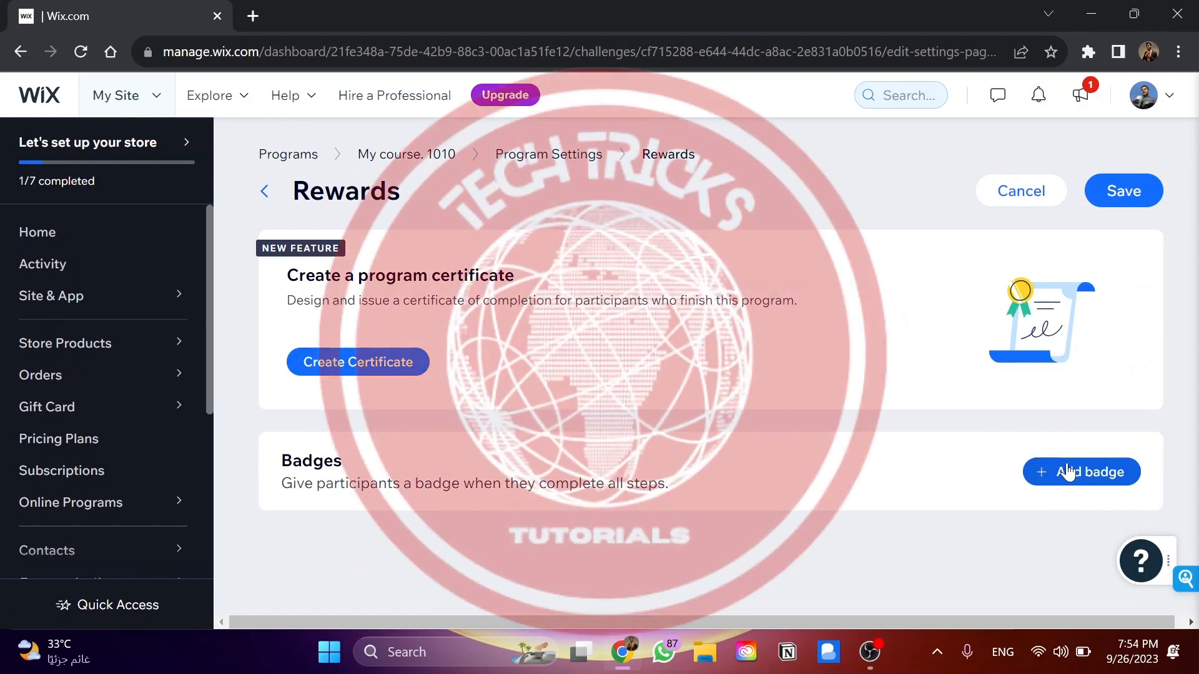
pyautogui.click(1081, 472)
pyautogui.click(589, 498)
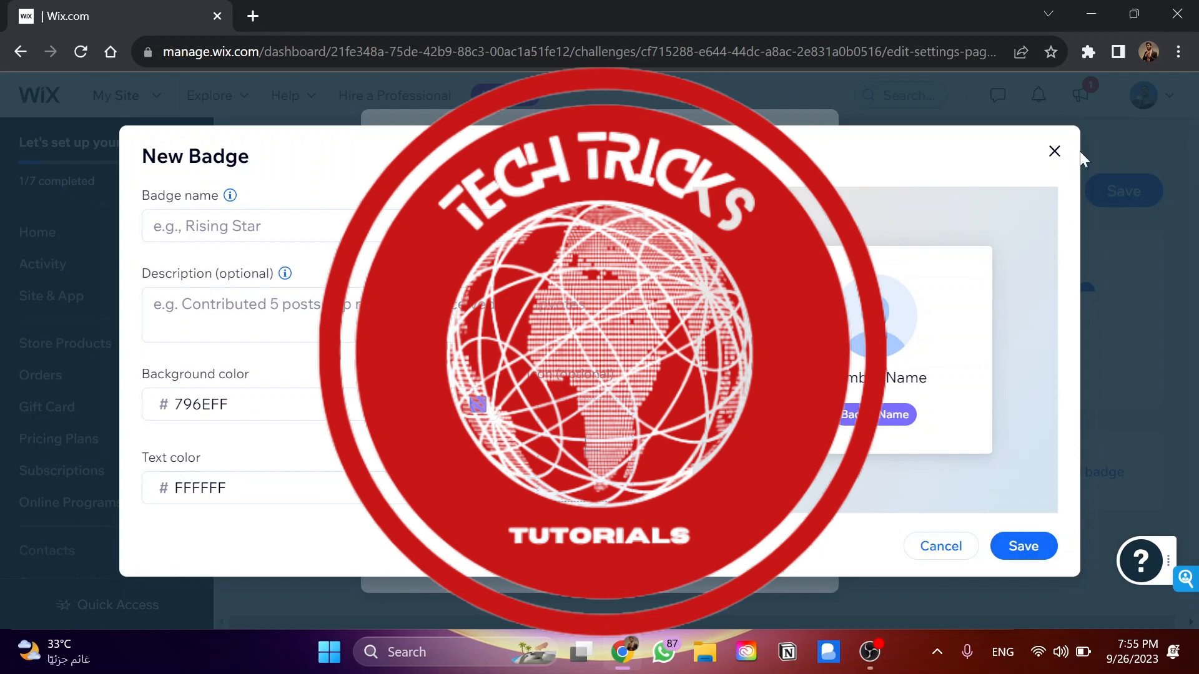
pyautogui.click(1054, 151)
pyautogui.click(811, 132)
# Start creating a completion certificate for the program
pyautogui.click(315, 362)
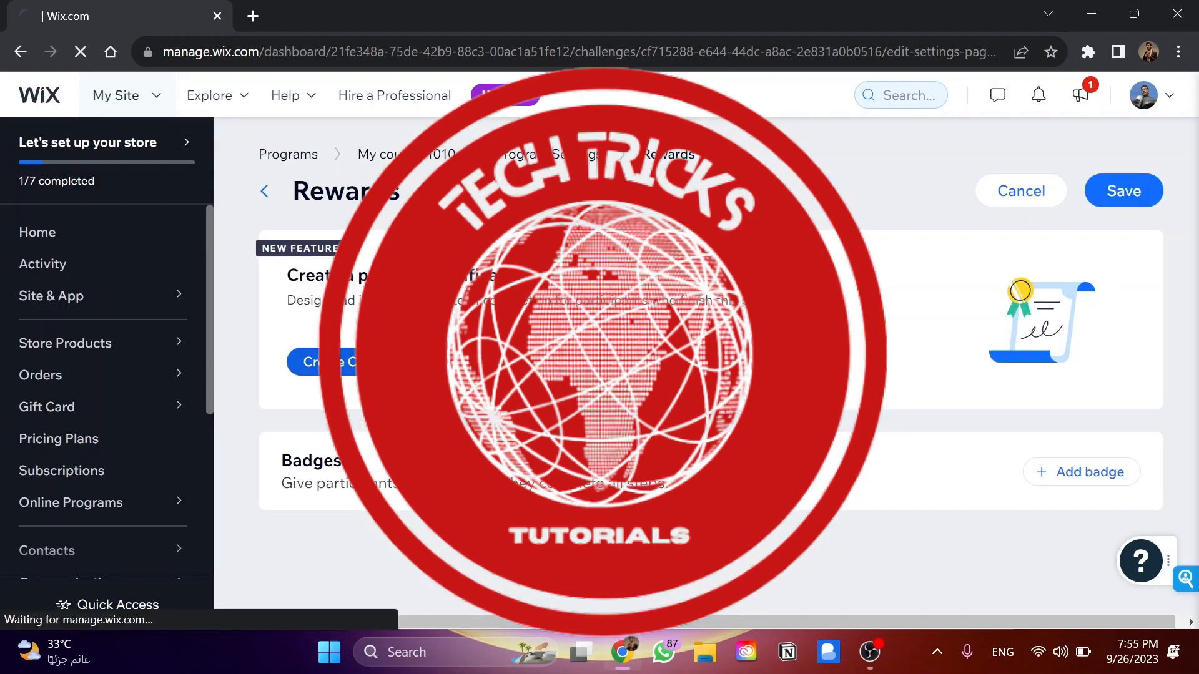